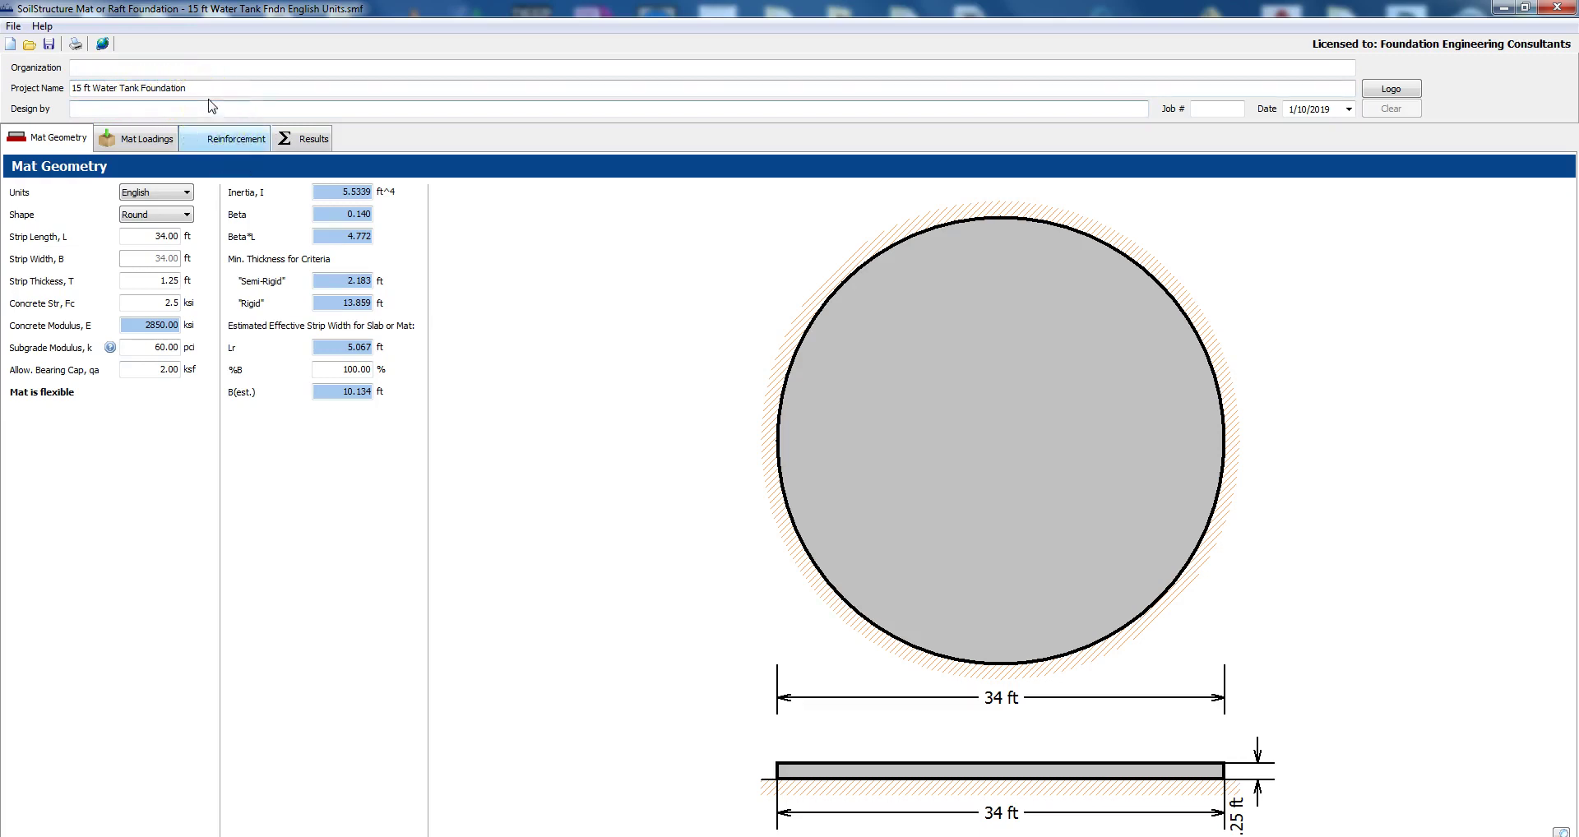
# - Keep English units and a Round mat shape, and set concrete strength Fc to 3.0 ksi
pyautogui.click(188, 194)
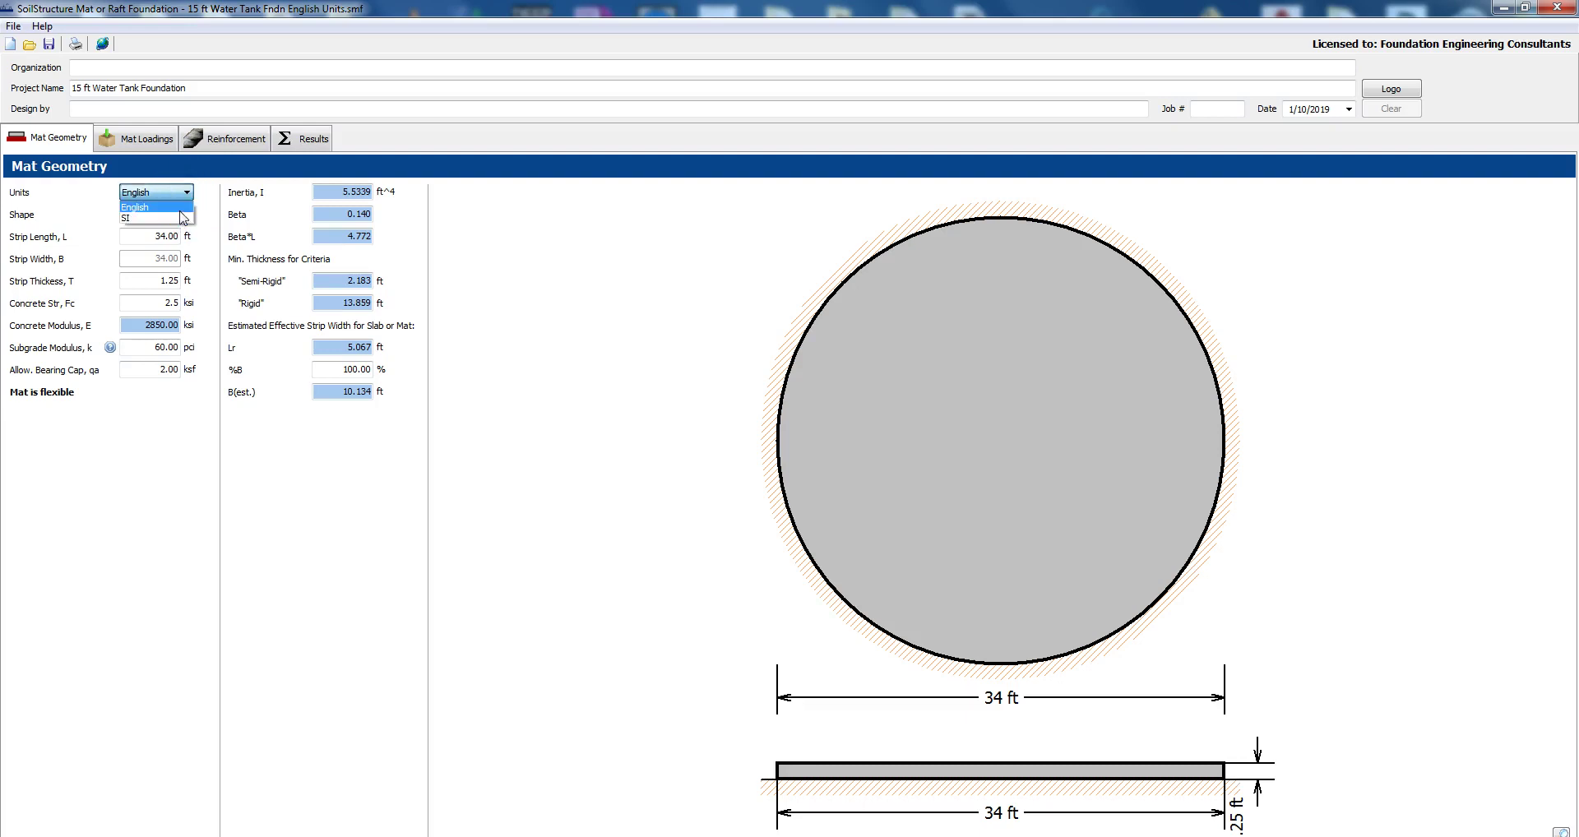
pyautogui.click(187, 199)
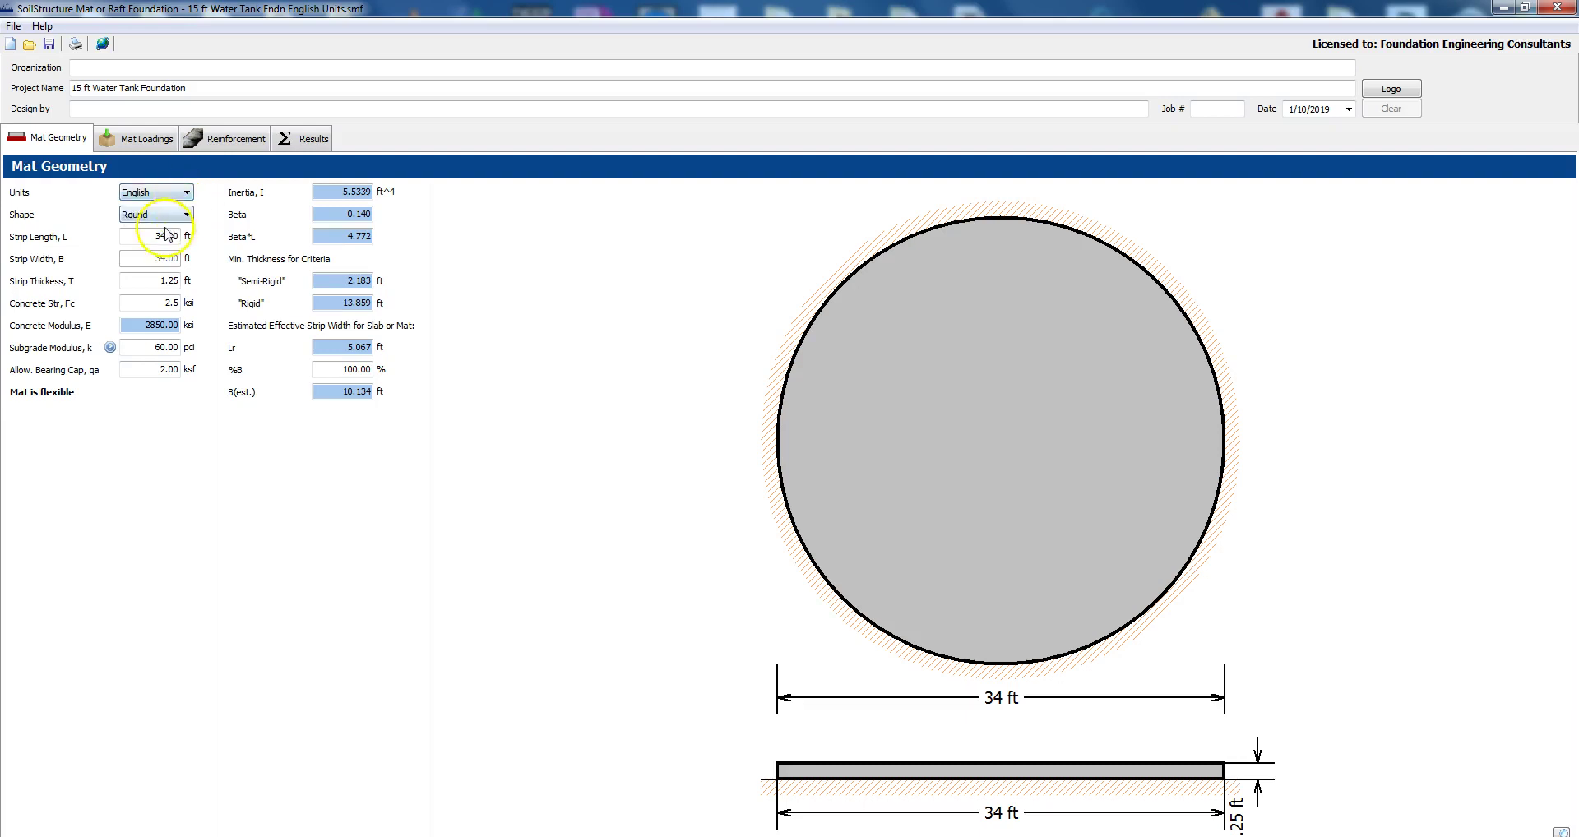
pyautogui.click(187, 215)
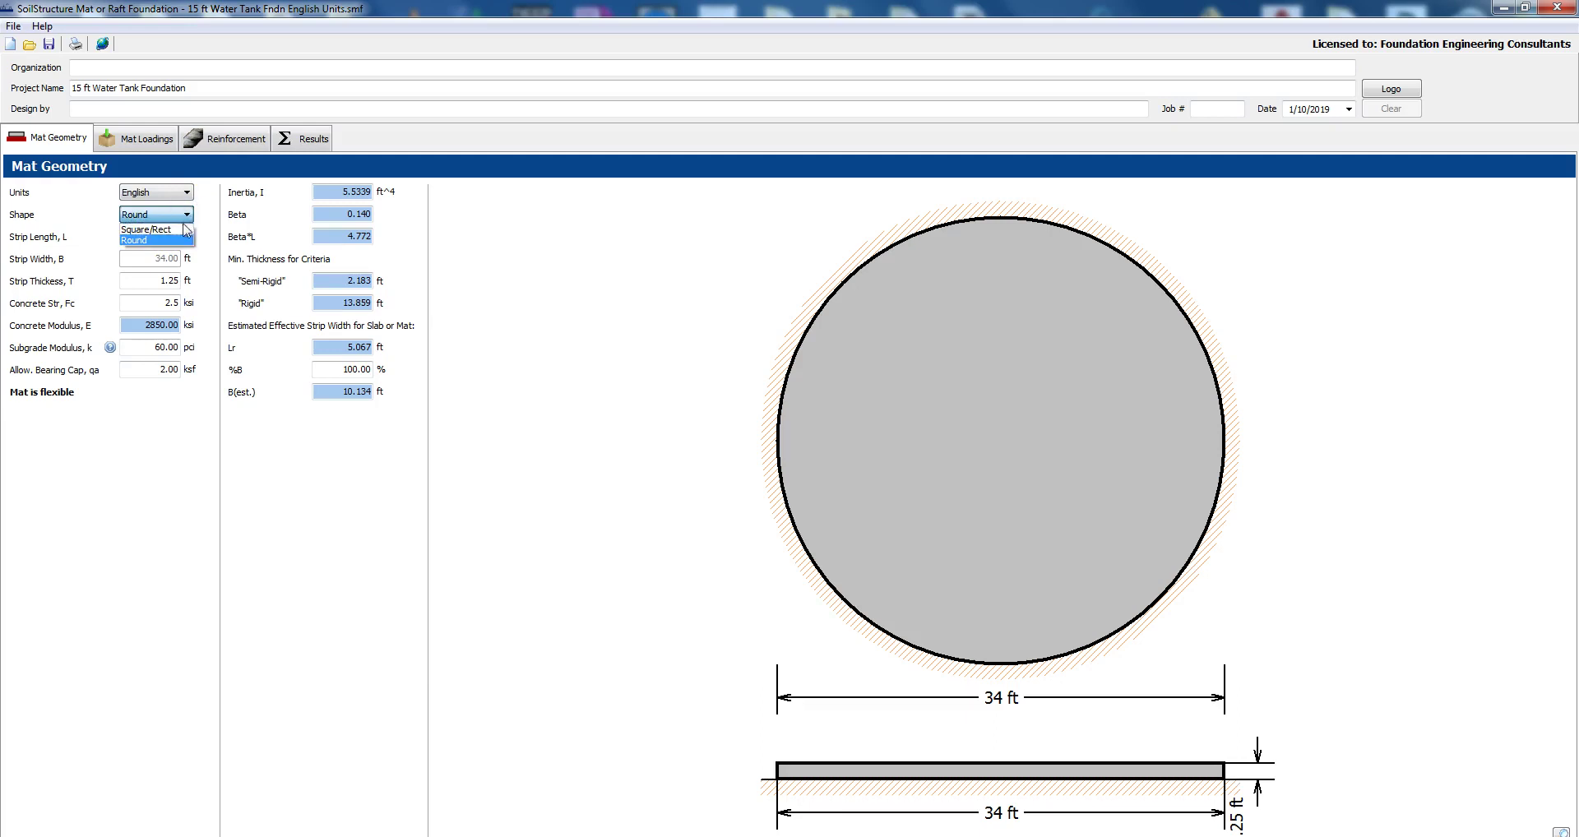
pyautogui.click(178, 240)
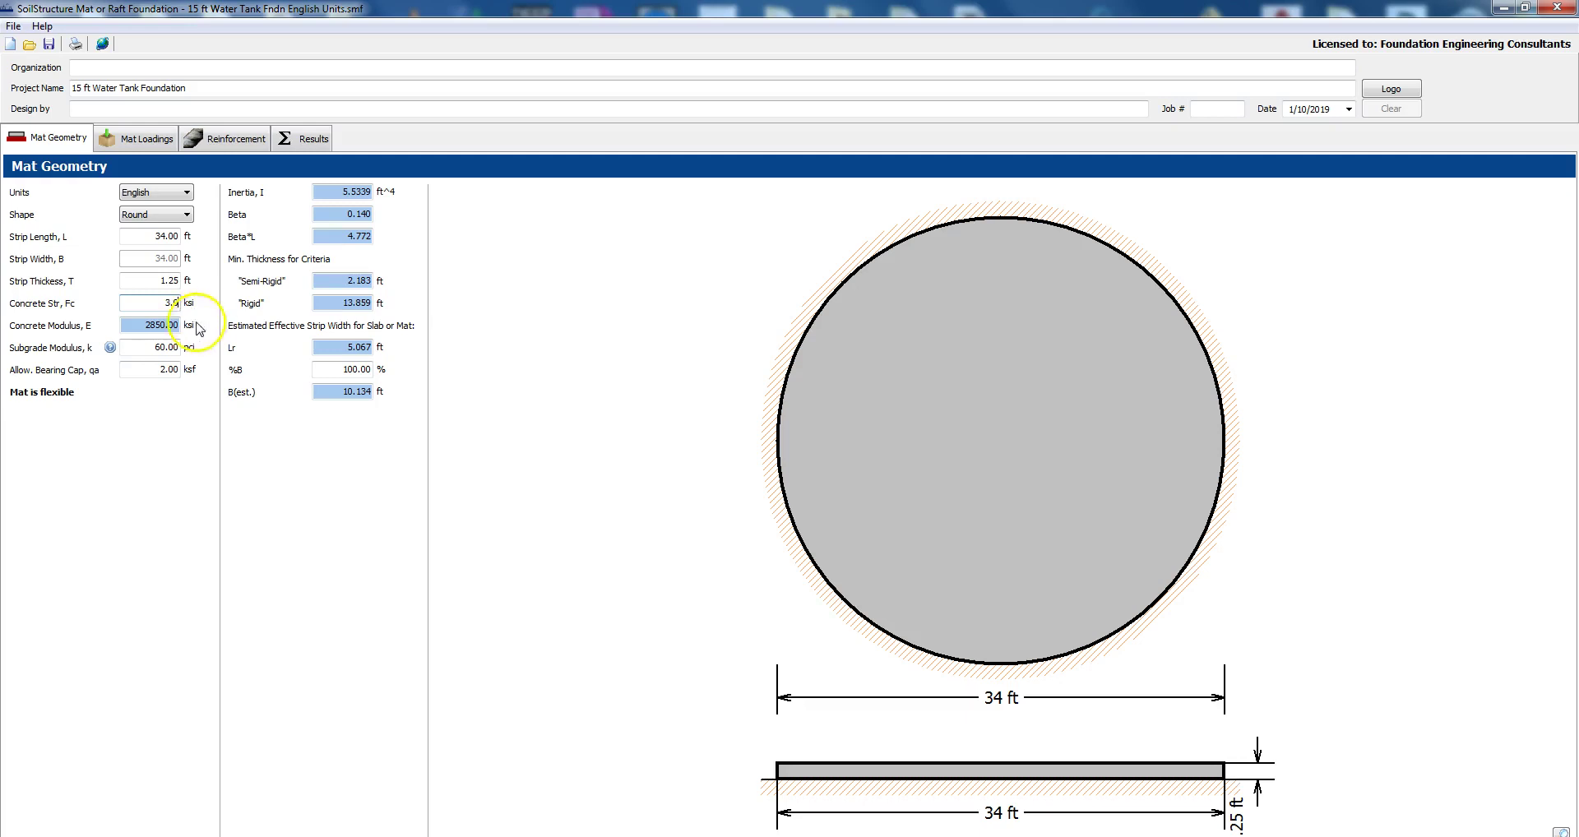
pyautogui.click(150, 347)
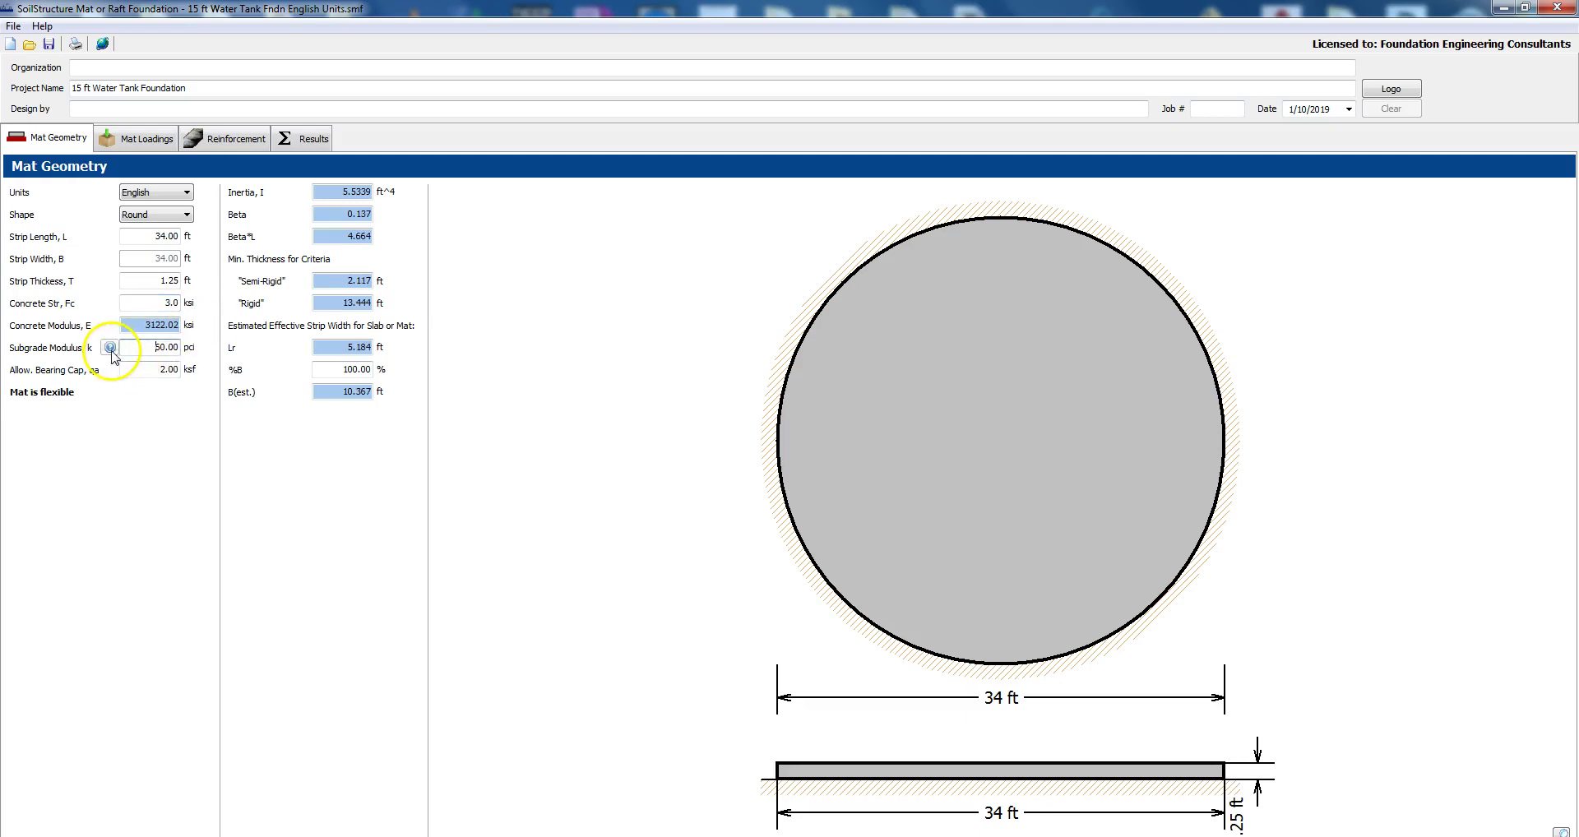
pyautogui.click(111, 348)
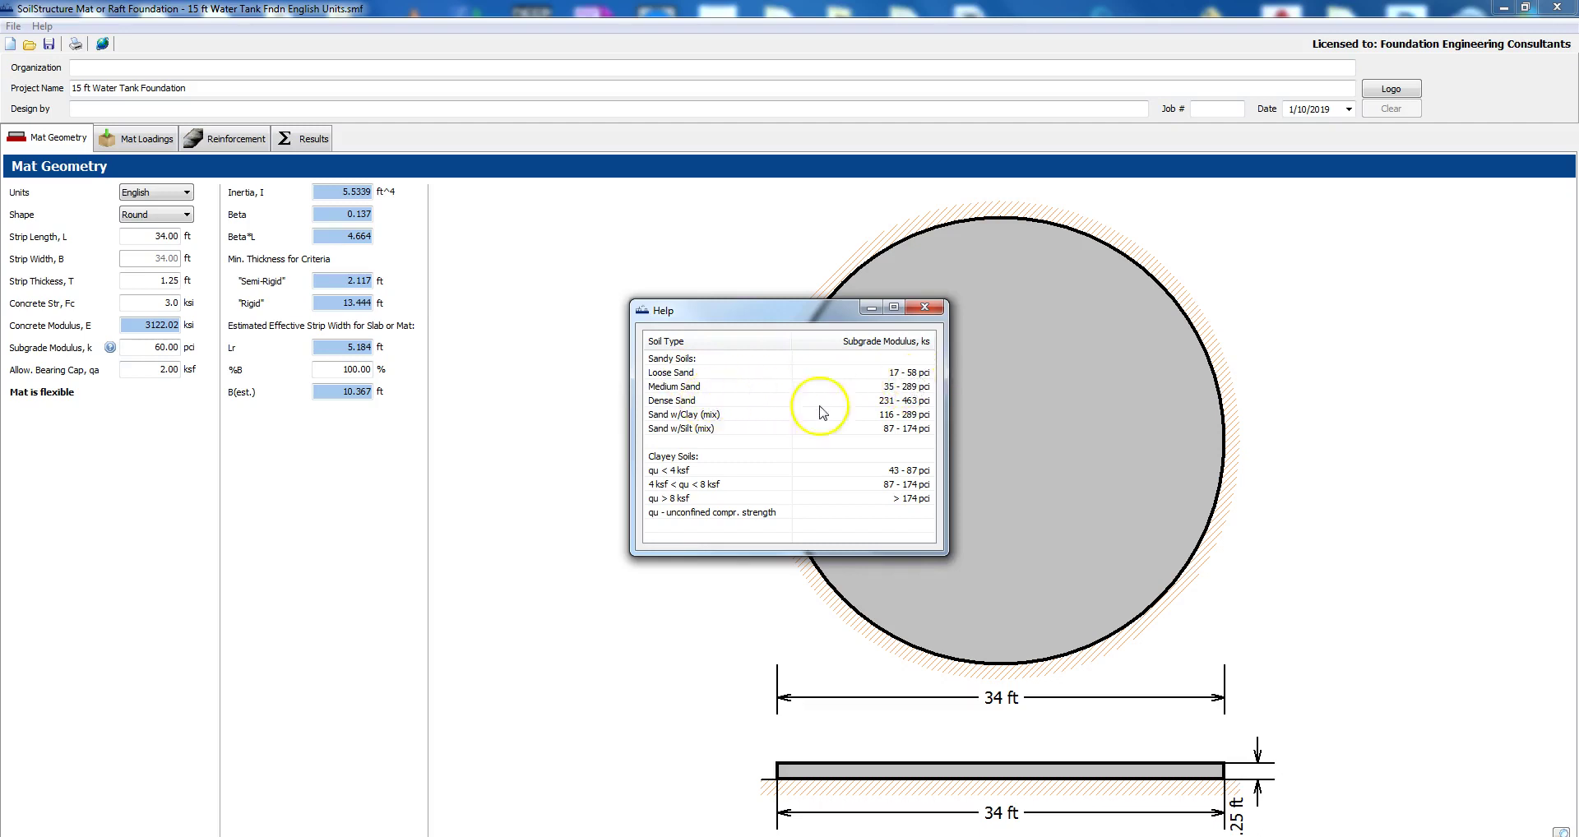
pyautogui.click(920, 313)
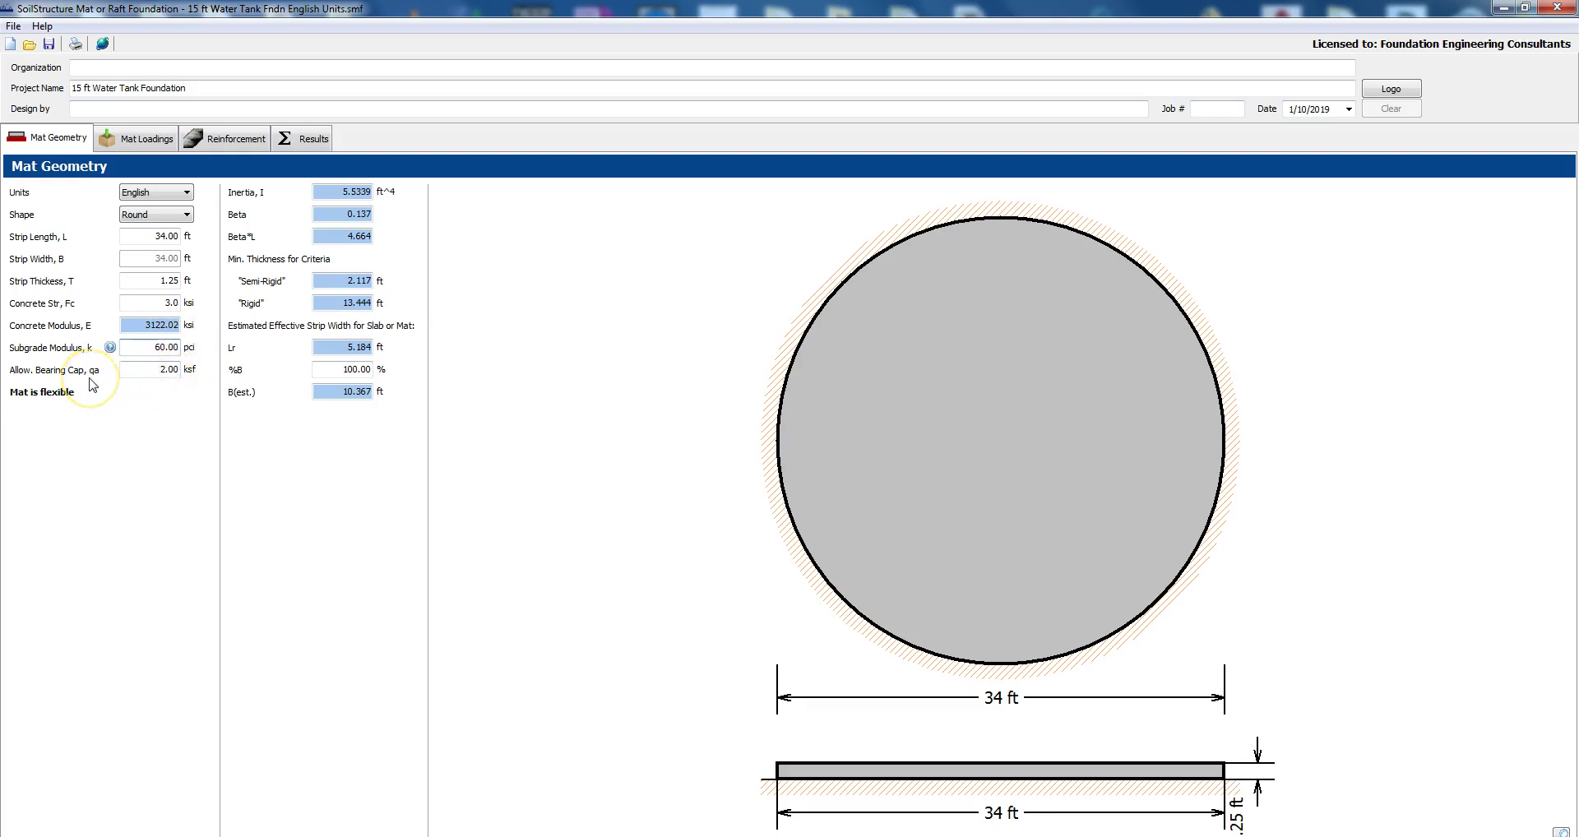
pyautogui.click(155, 382)
# - Review the mat loadings: 0.94 k/ft uniform plus 20 k point loads at 0.75 and 32.75 ft
pyautogui.click(118, 141)
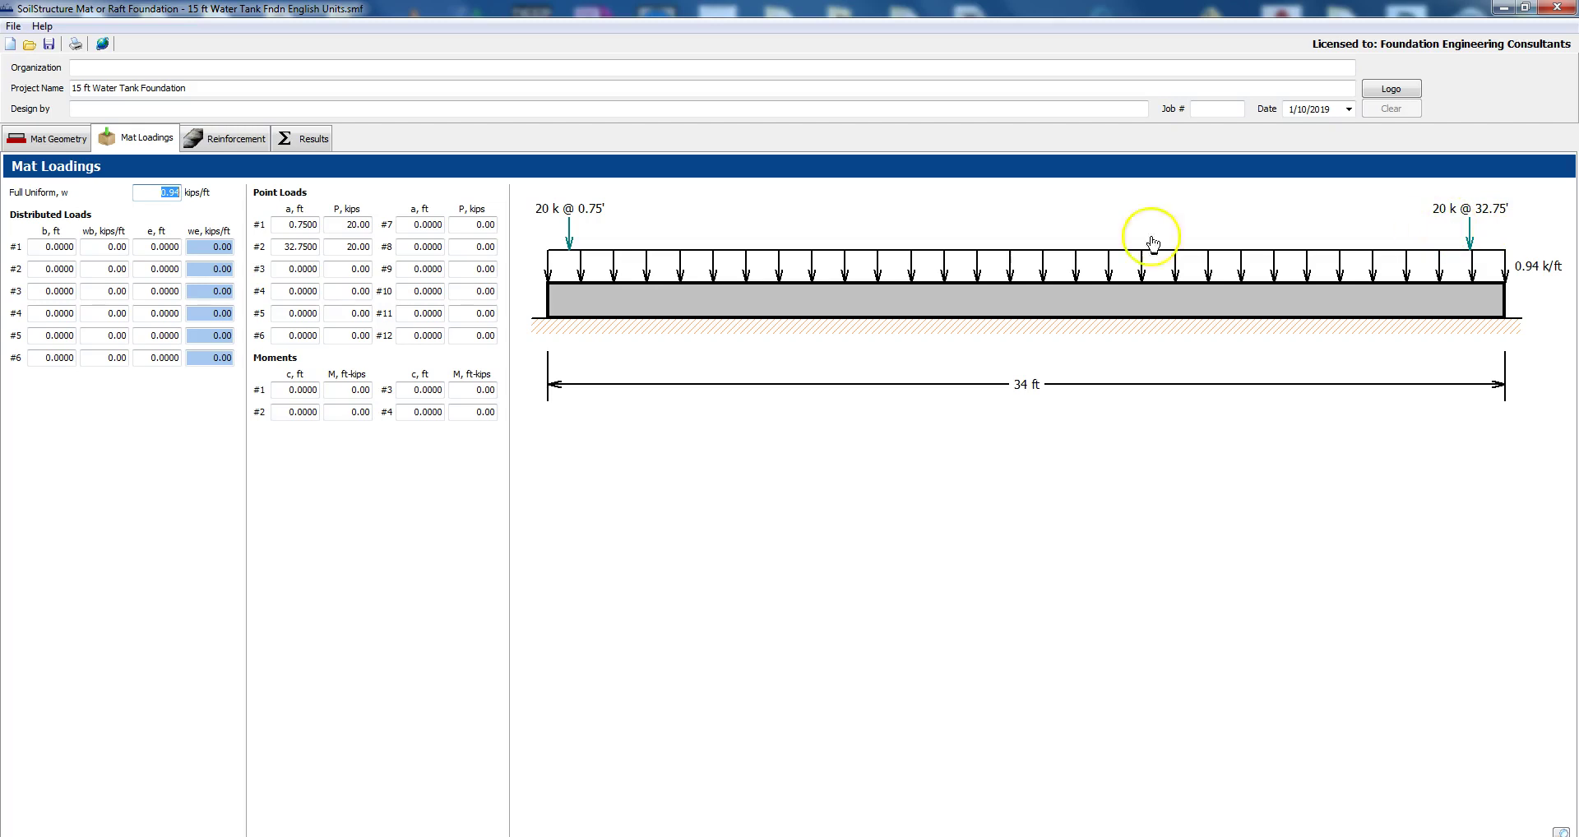
pyautogui.click(285, 228)
pyautogui.click(346, 224)
pyautogui.click(286, 245)
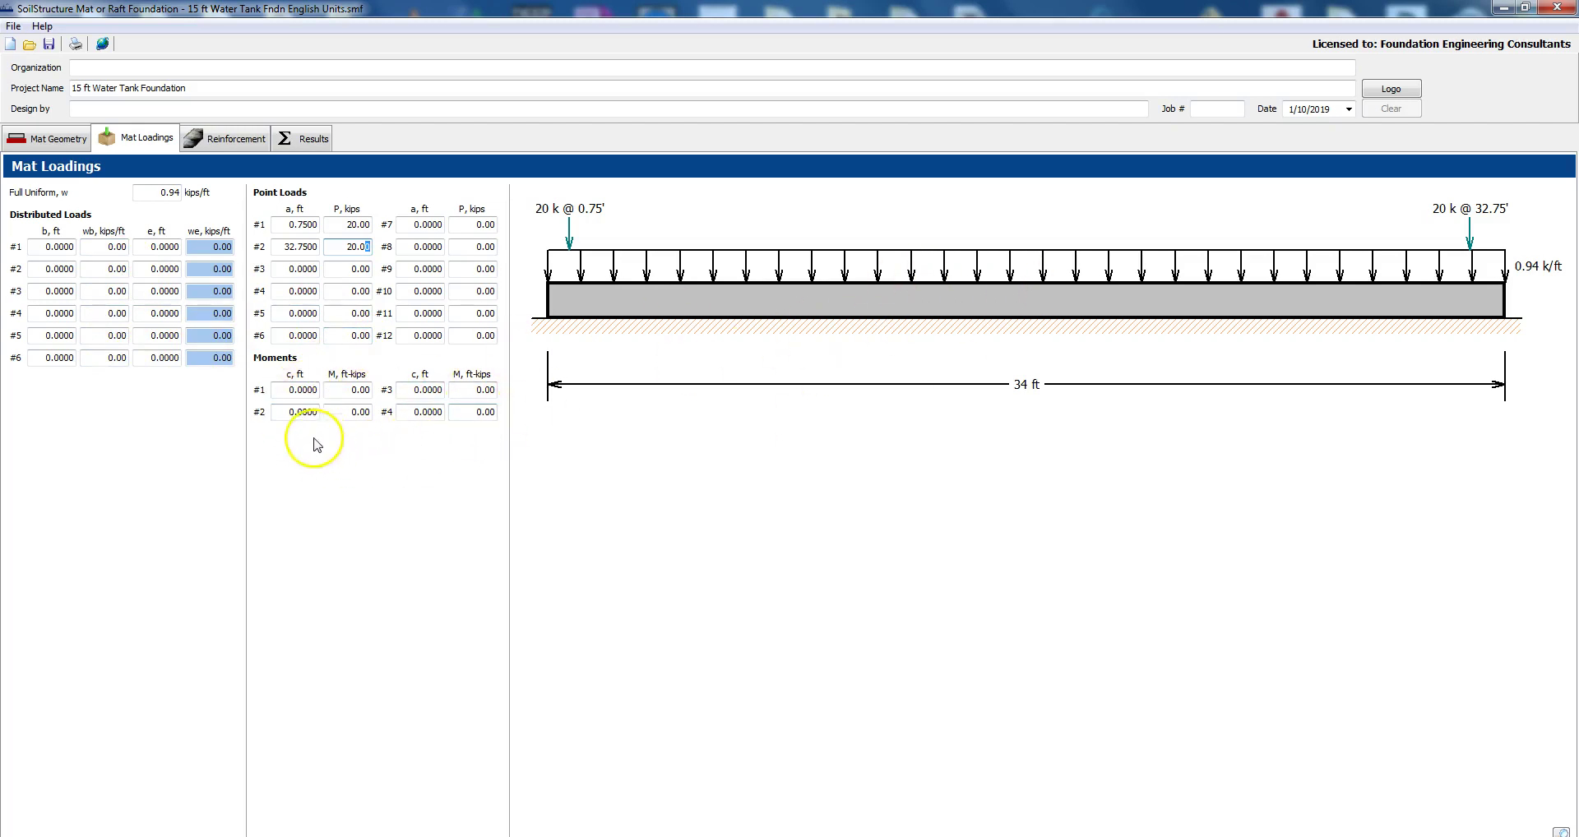
pyautogui.click(301, 390)
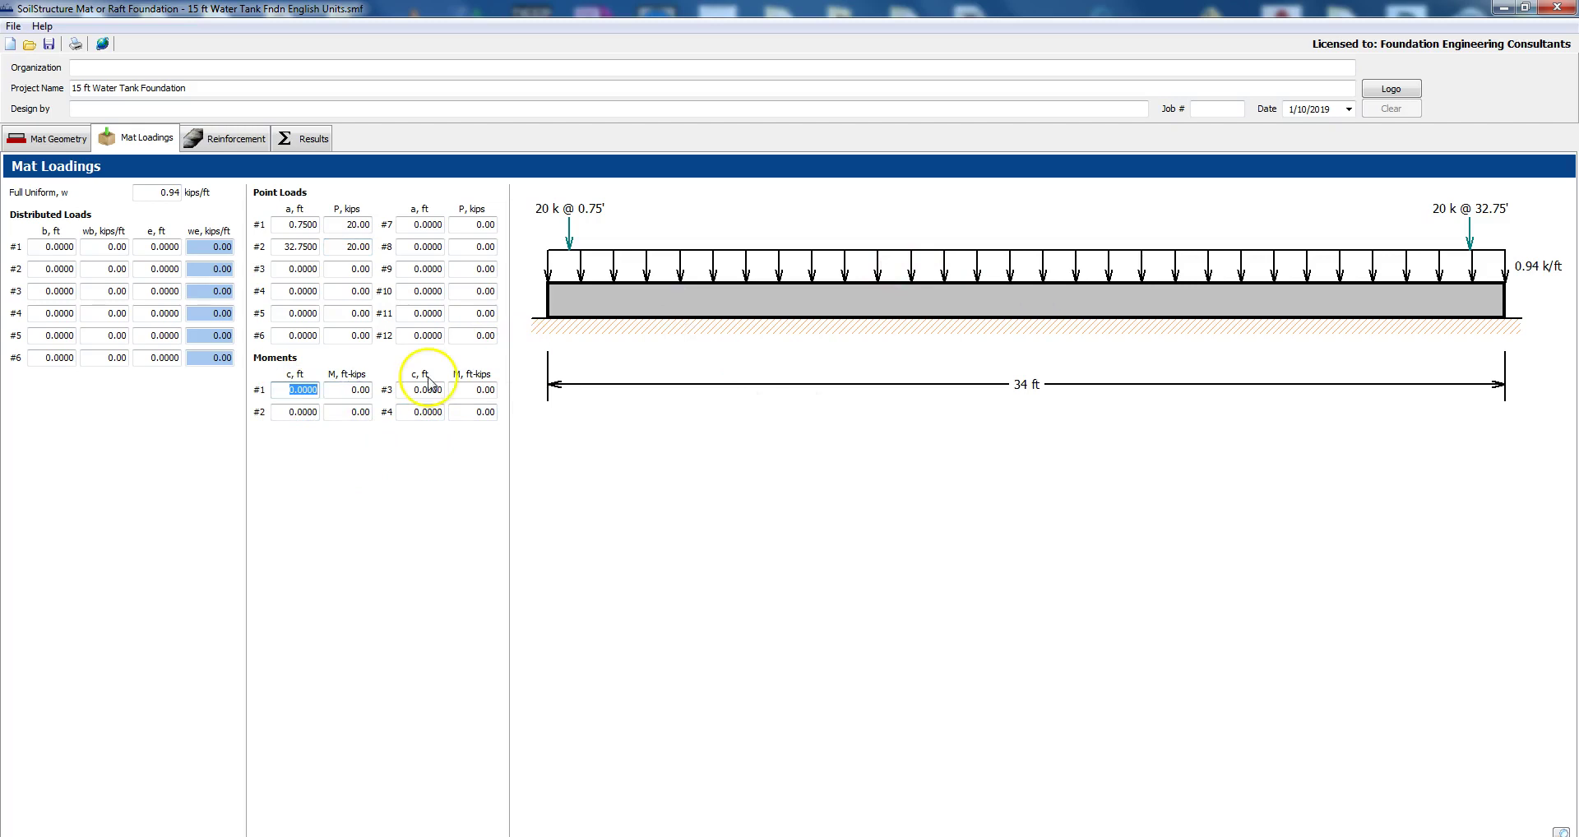
pyautogui.click(350, 390)
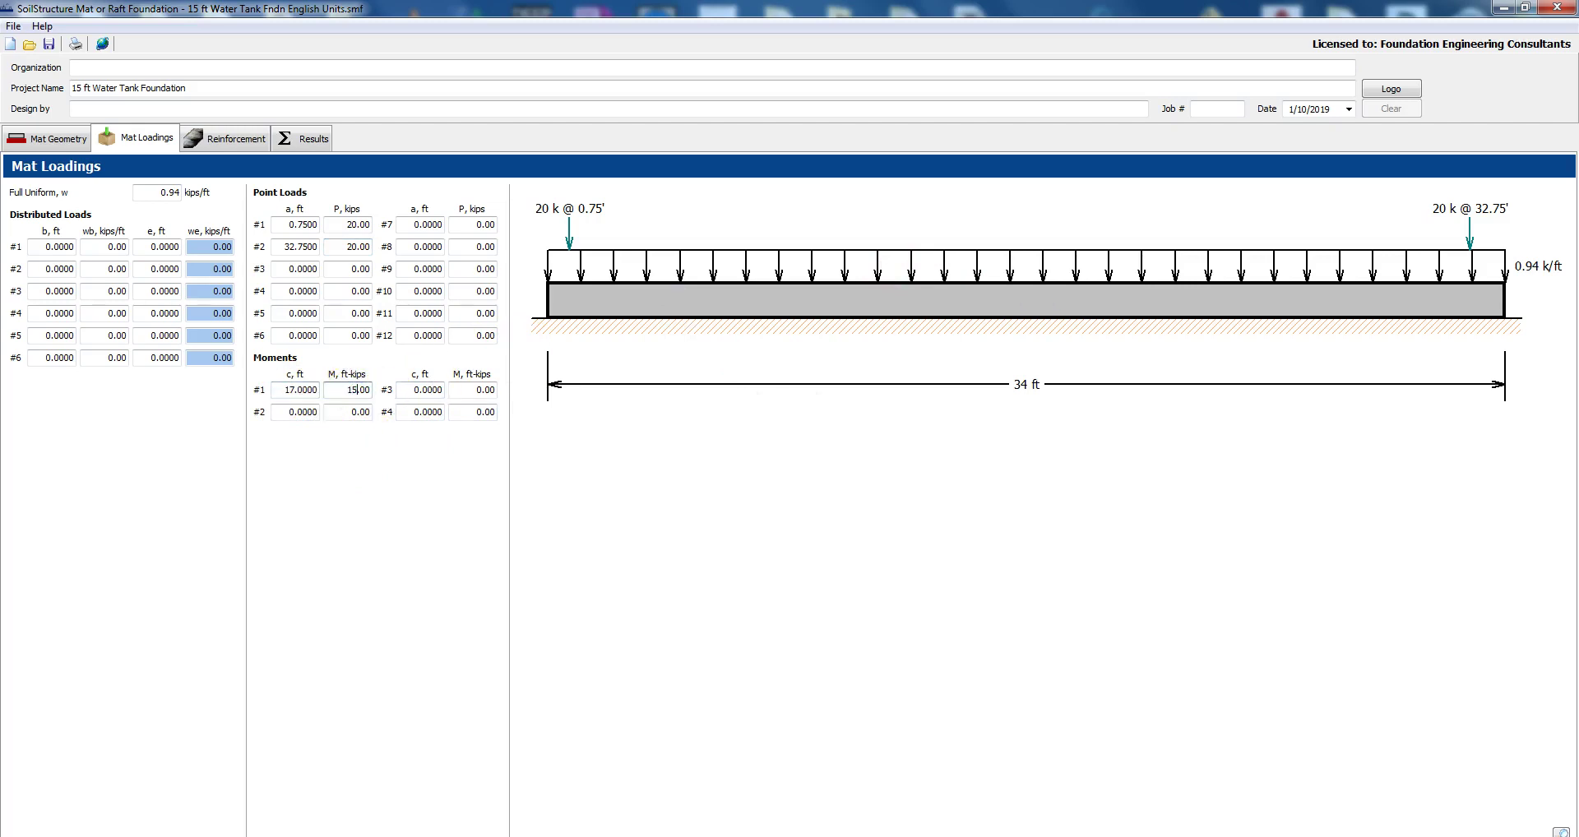
pyautogui.click(303, 388)
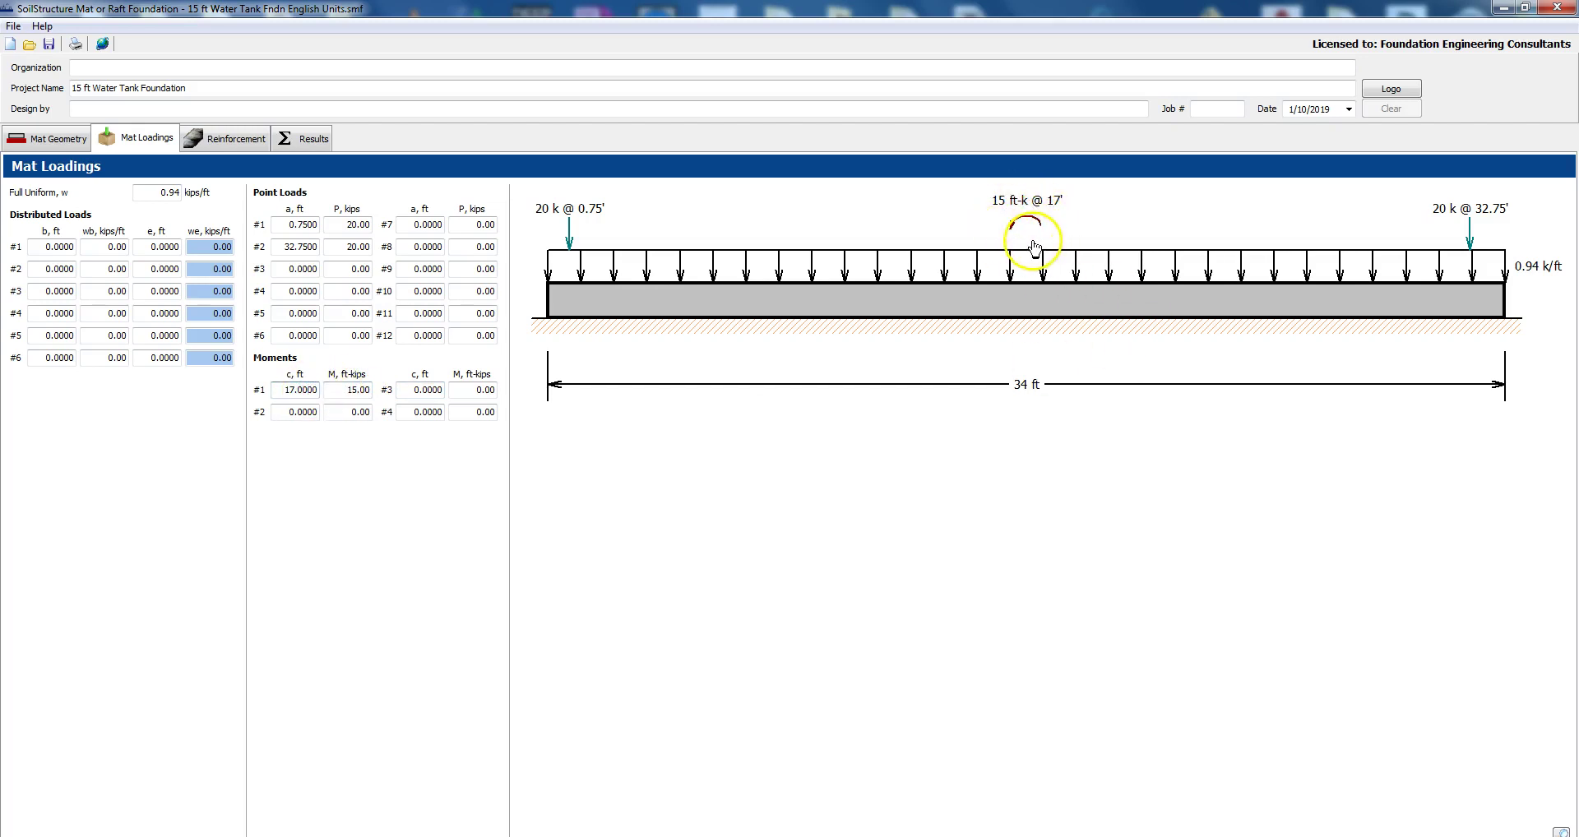
pyautogui.click(355, 388)
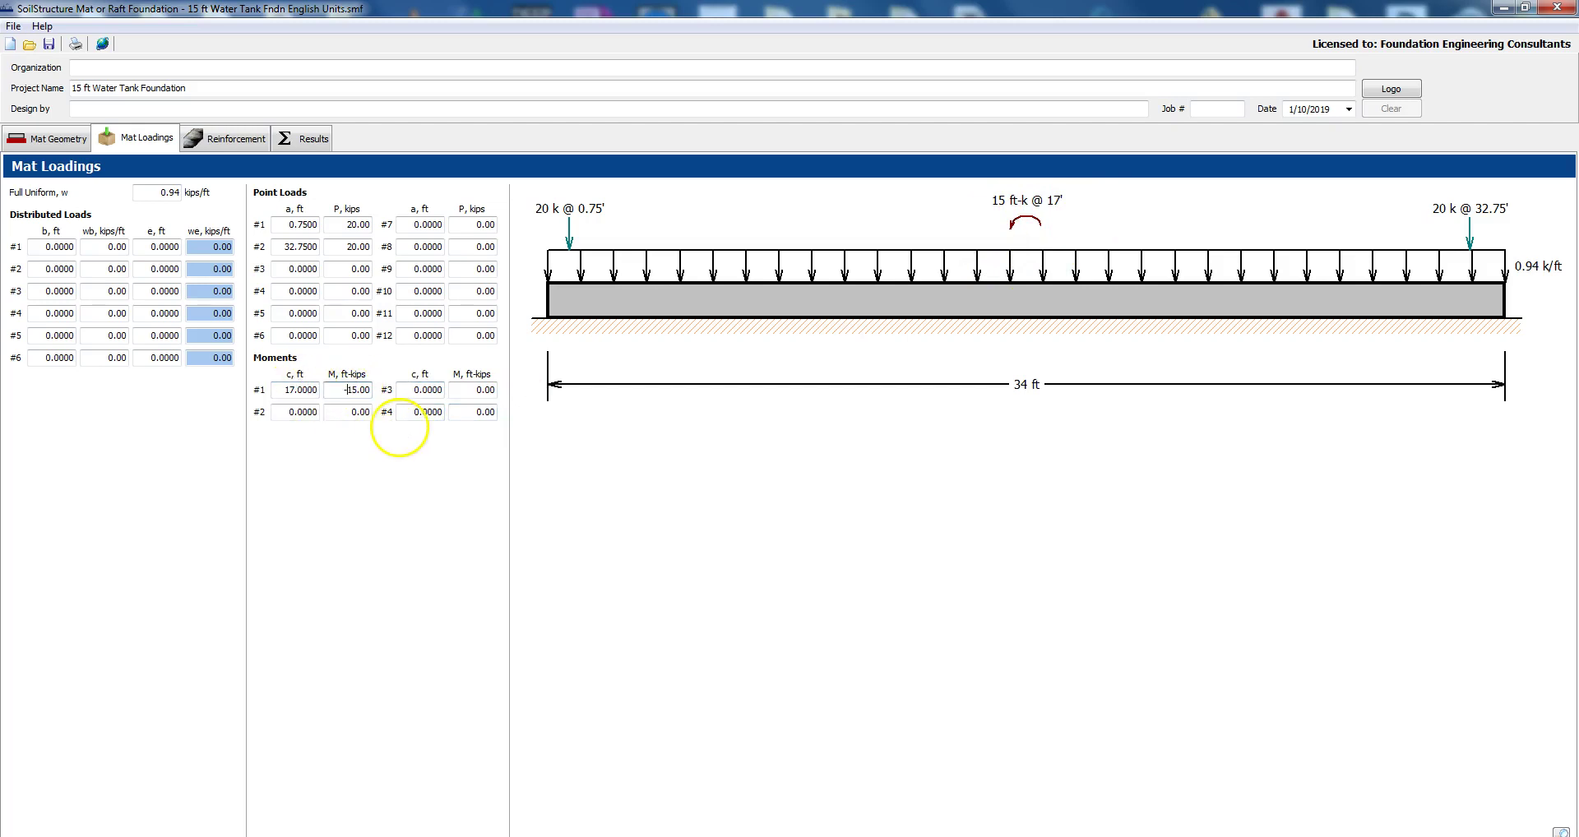
pyautogui.click(954, 219)
pyautogui.click(1551, 303)
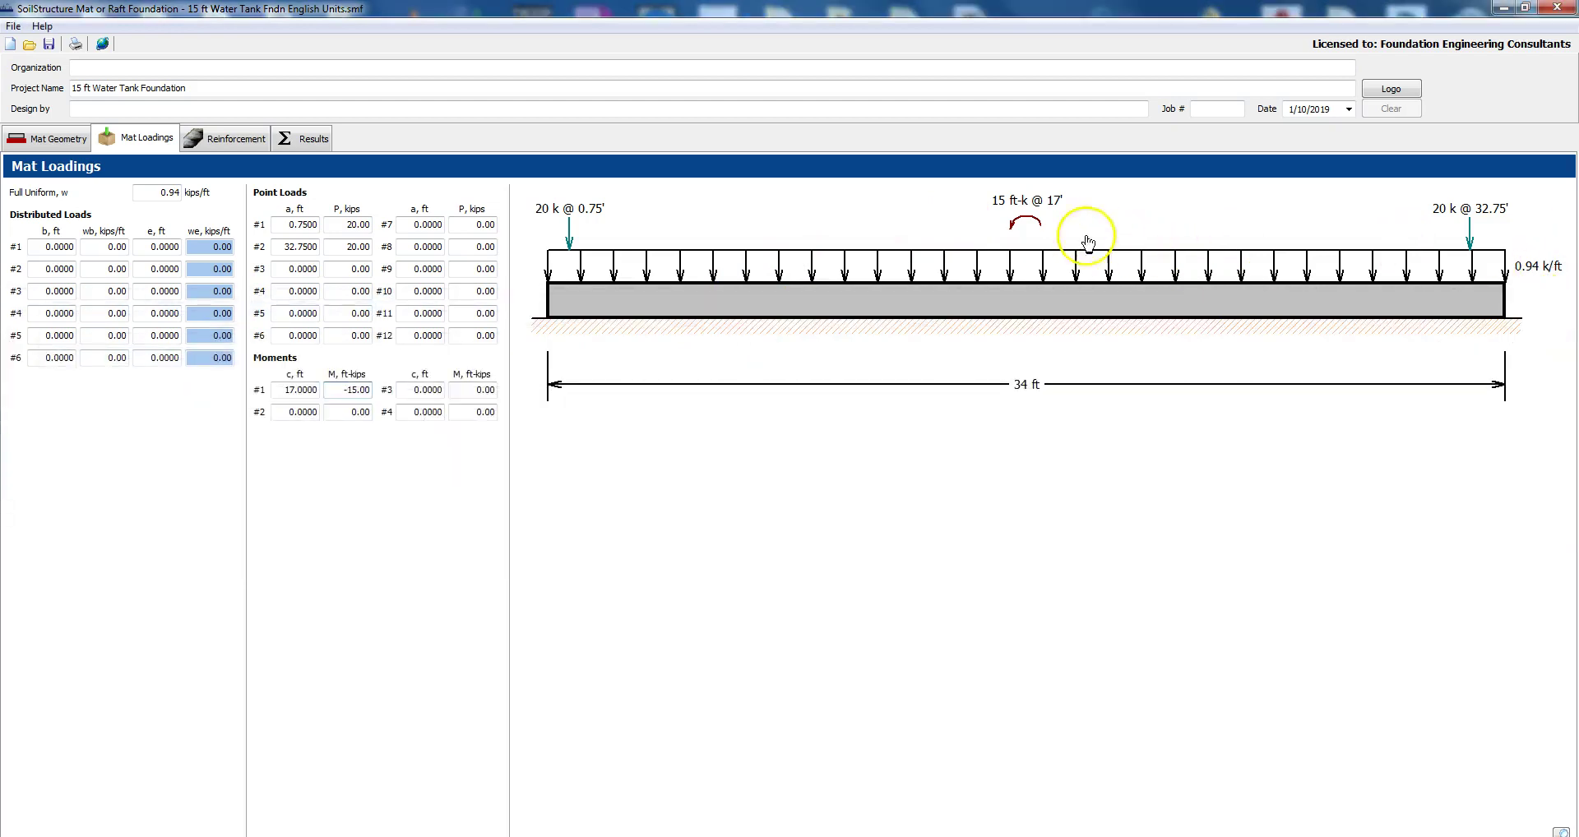
pyautogui.write('-')
pyautogui.click(288, 390)
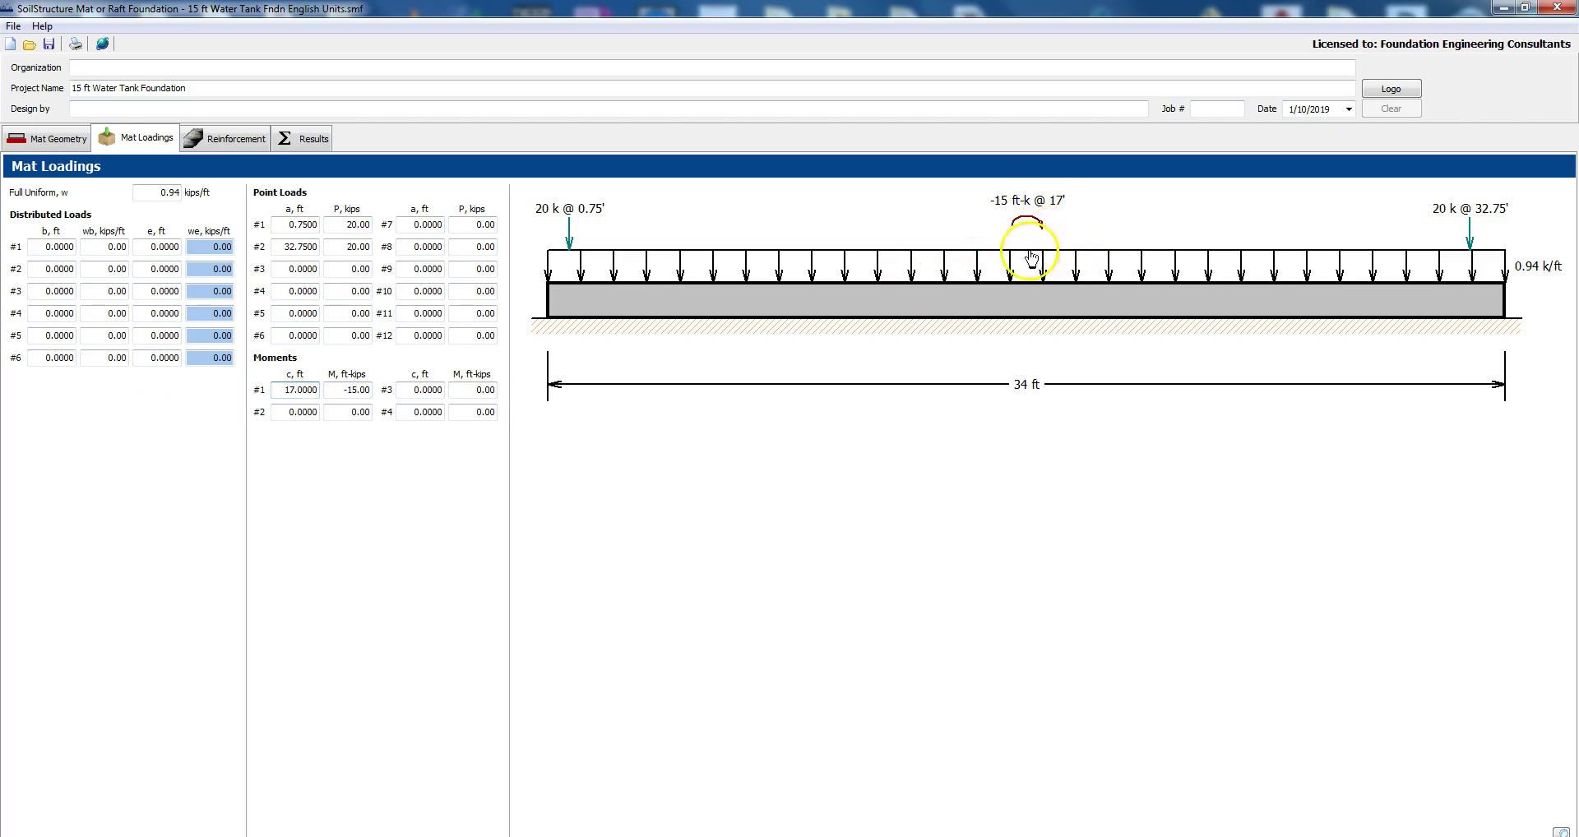
pyautogui.moveTo(293, 403); pyautogui.dragTo(365, 390)
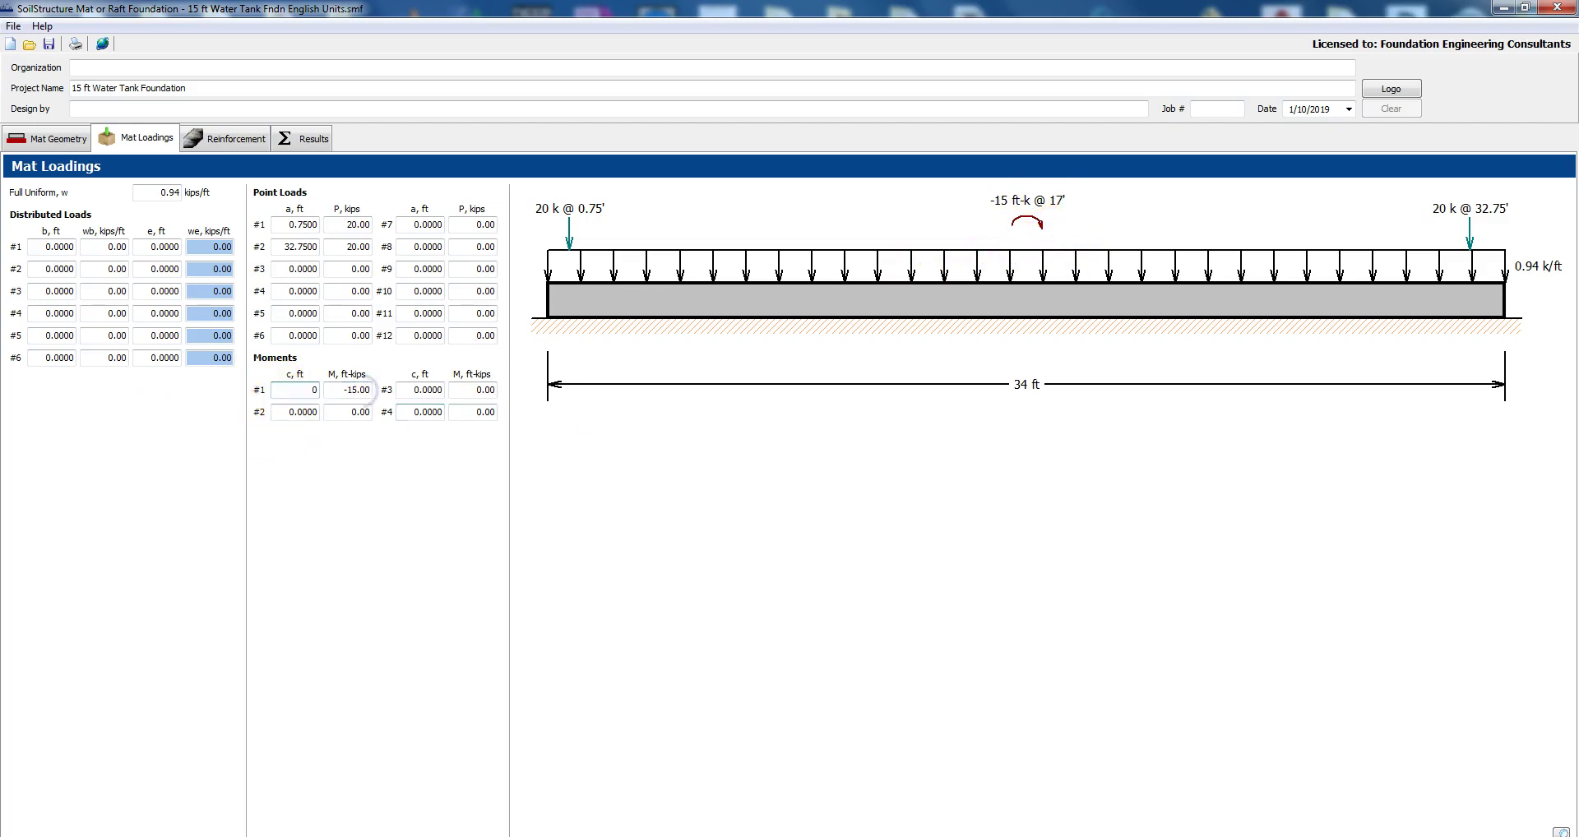
pyautogui.press('Tab')
pyautogui.write('0')
pyautogui.click(336, 416)
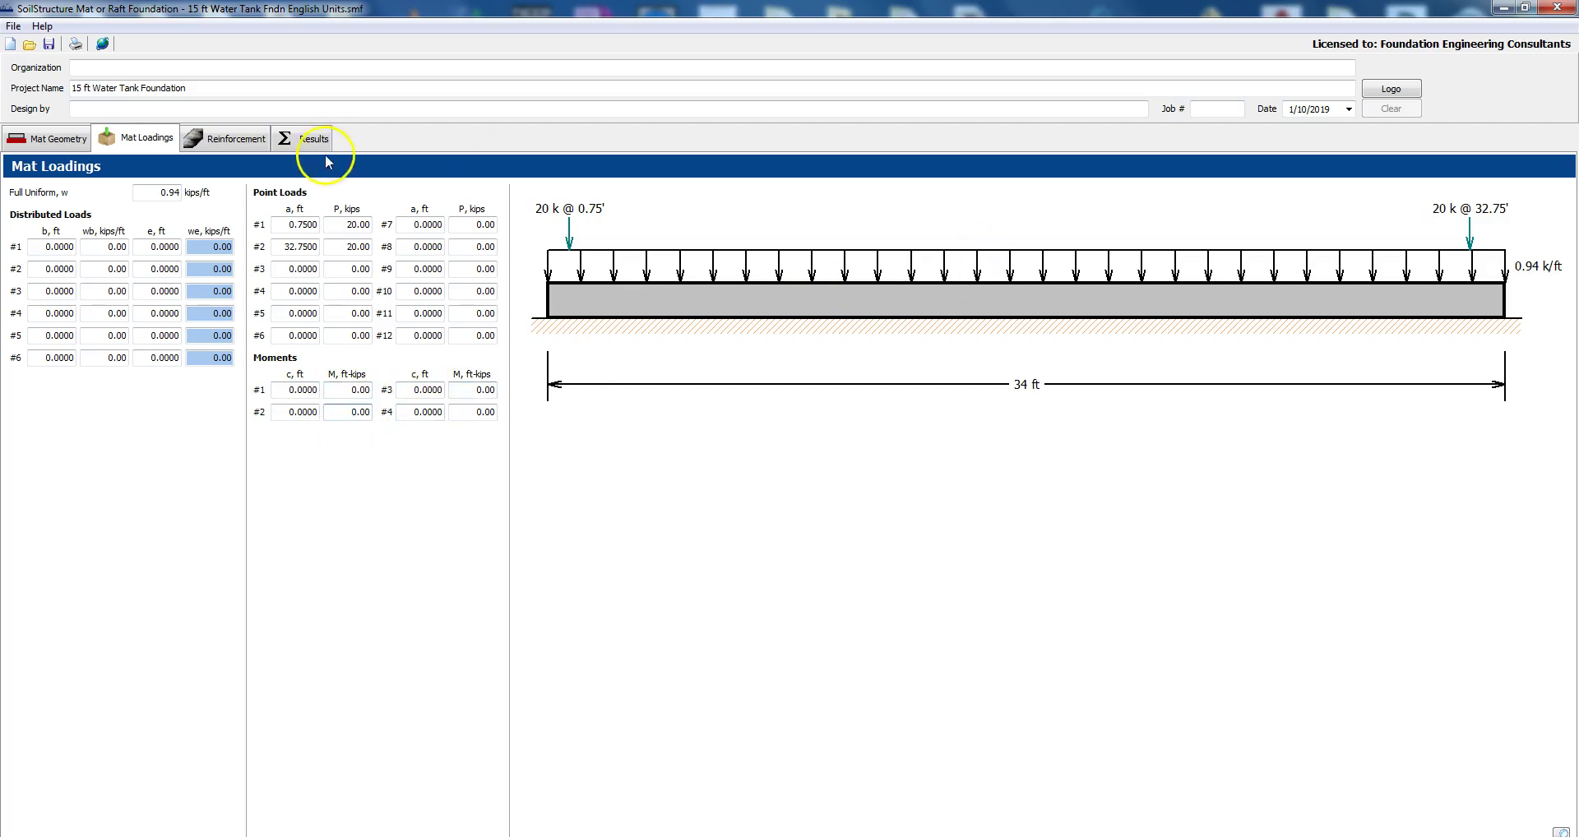
# - Lower the shear and moment load factors from 1.6 to 1.4, giving #5 bars top and bottom
pyautogui.click(255, 136)
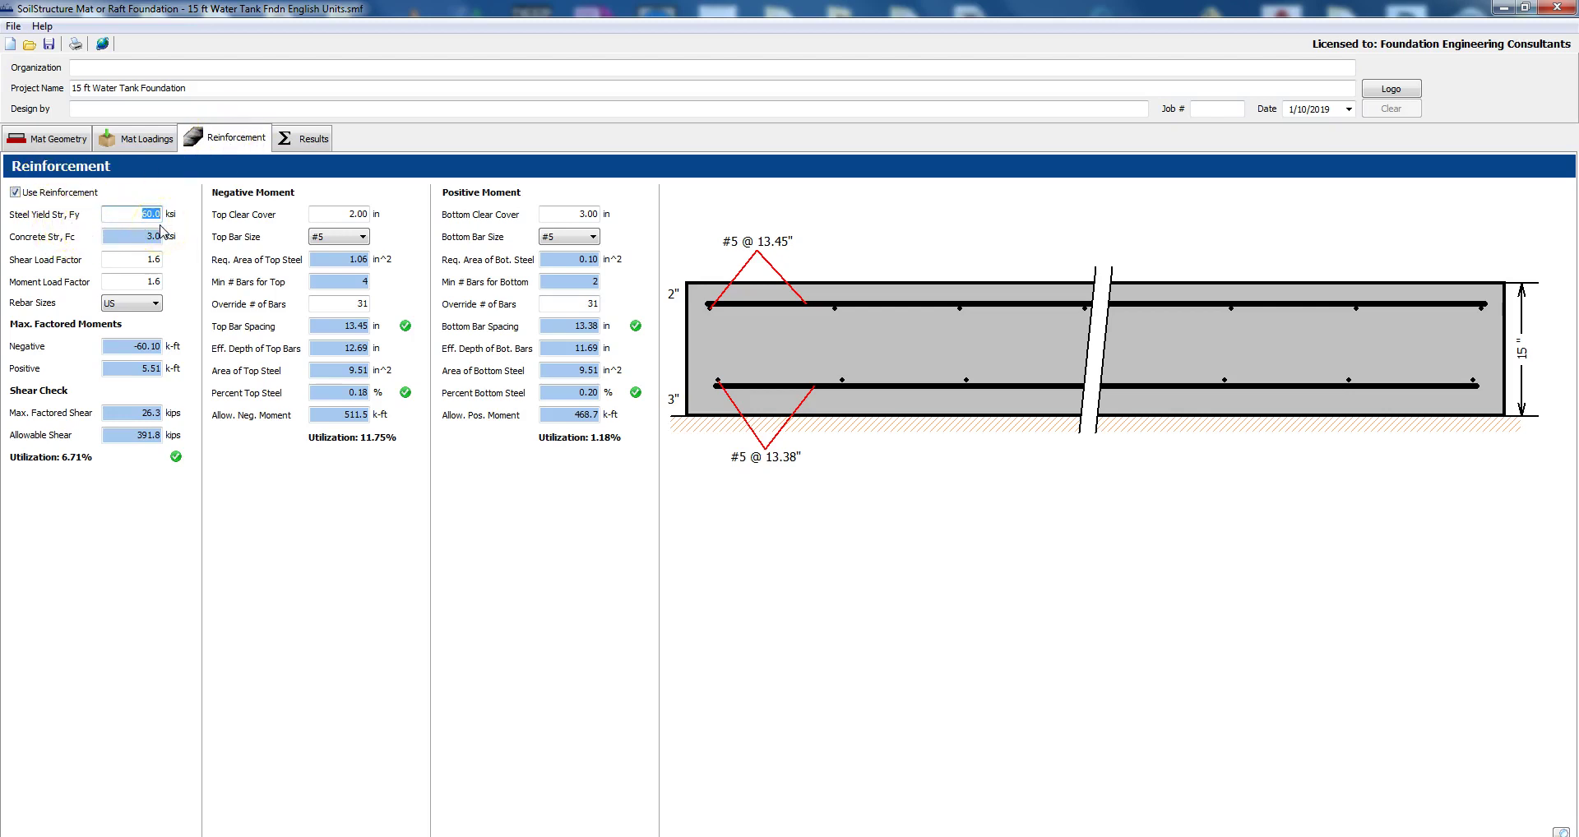
pyautogui.click(162, 232)
pyautogui.click(148, 260)
pyautogui.click(137, 285)
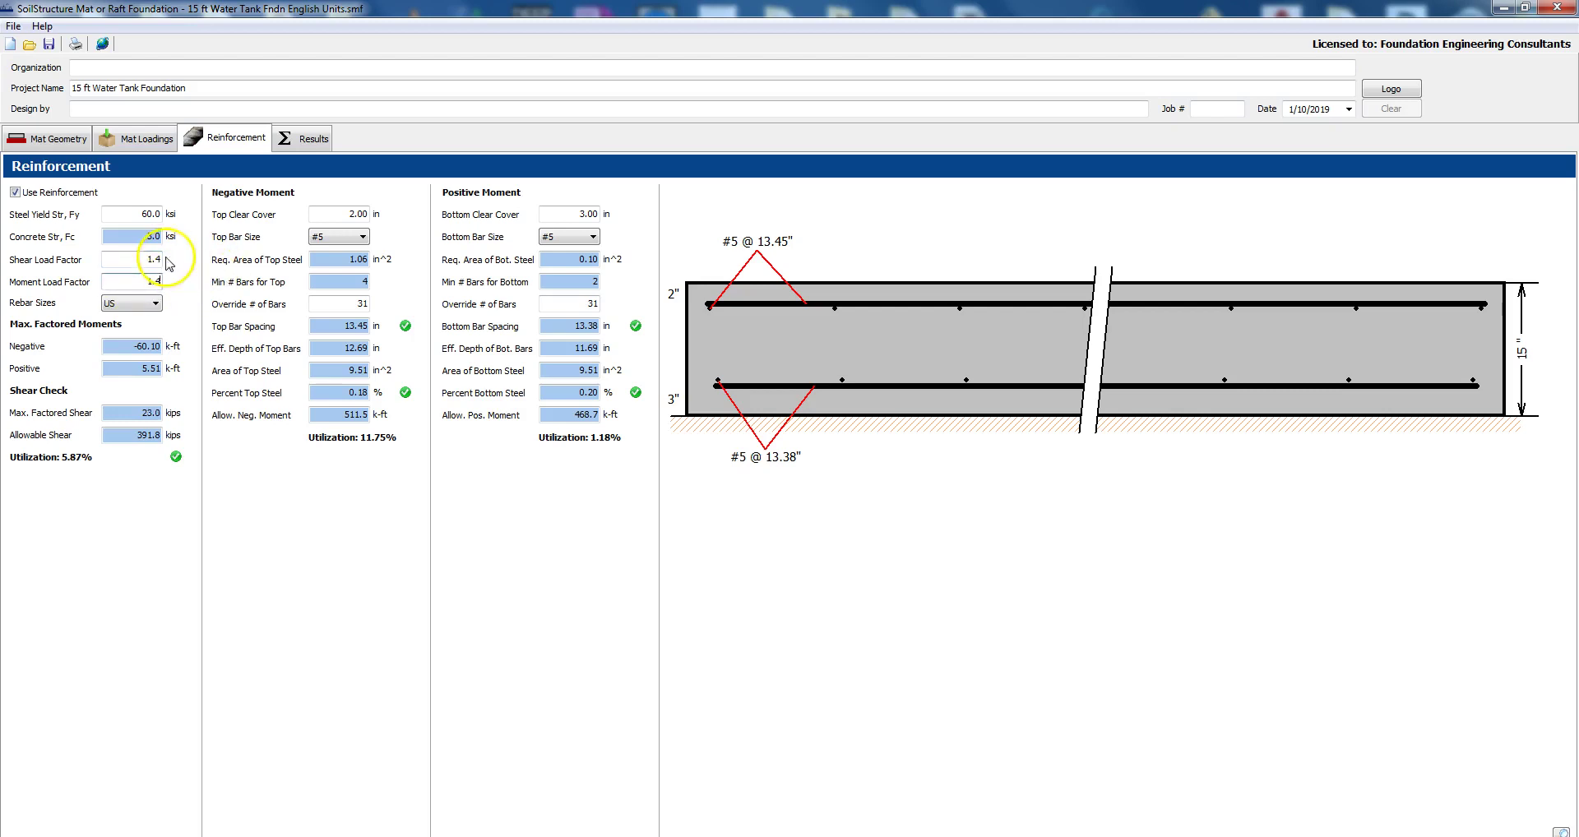
pyautogui.click(126, 257)
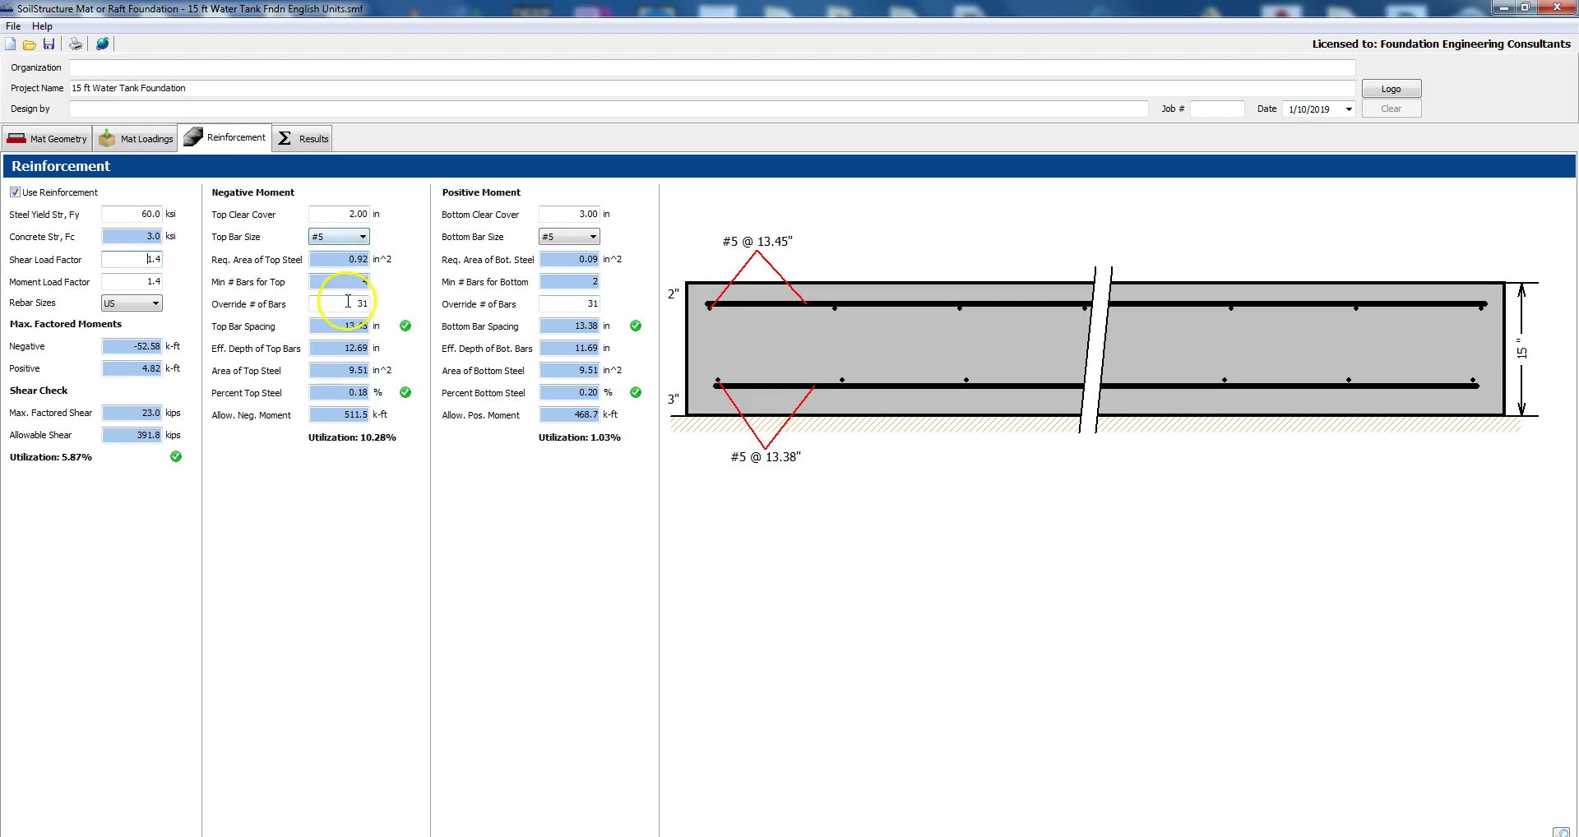
pyautogui.moveTo(348, 308)
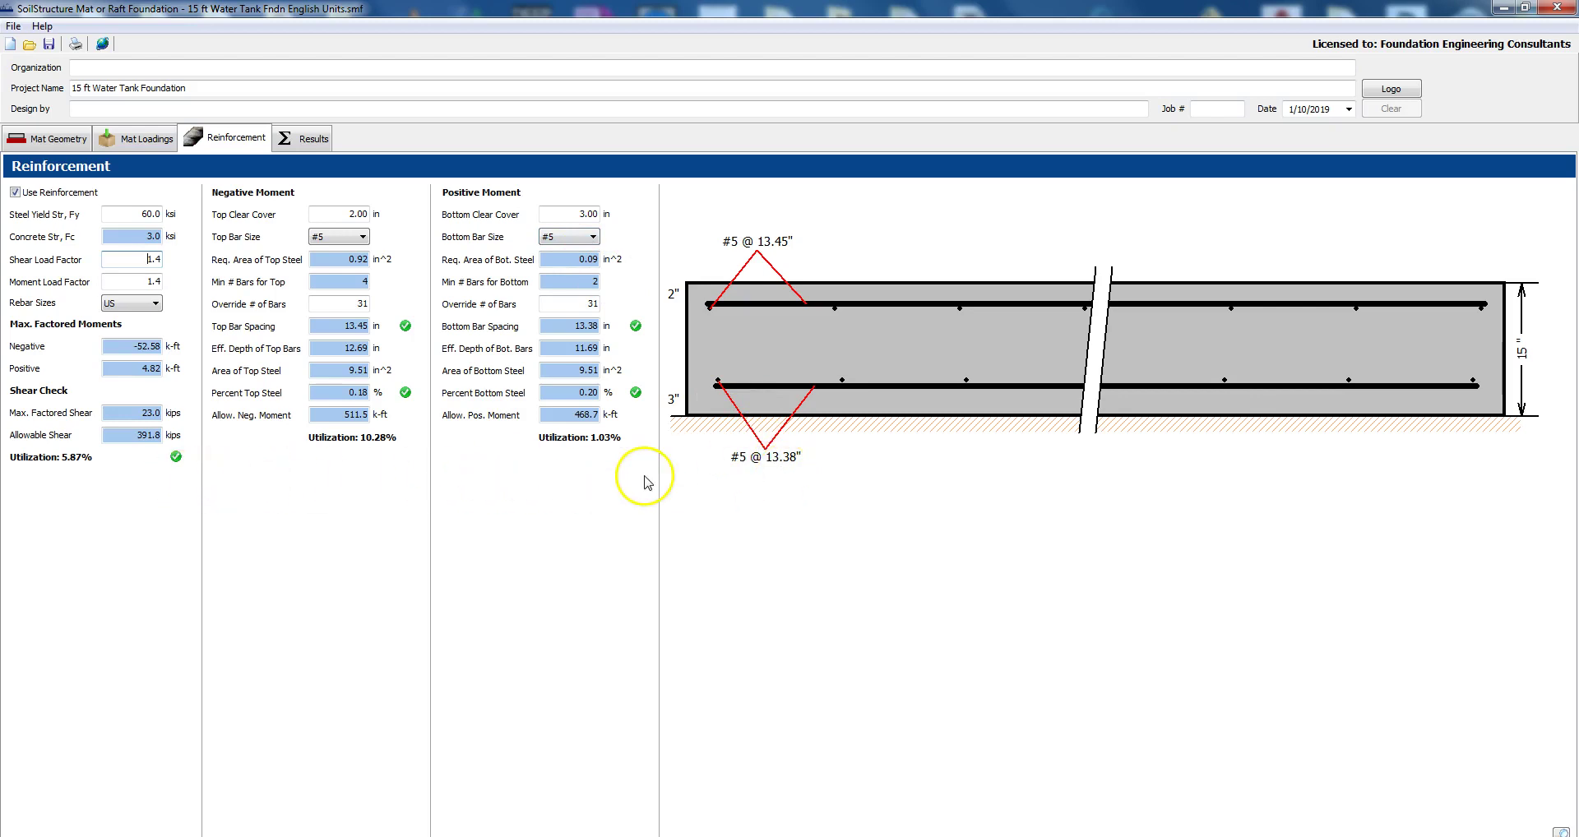
# - Enter 5, 15 and 20 ft as the x1–x3 user-designated result points
pyautogui.click(319, 141)
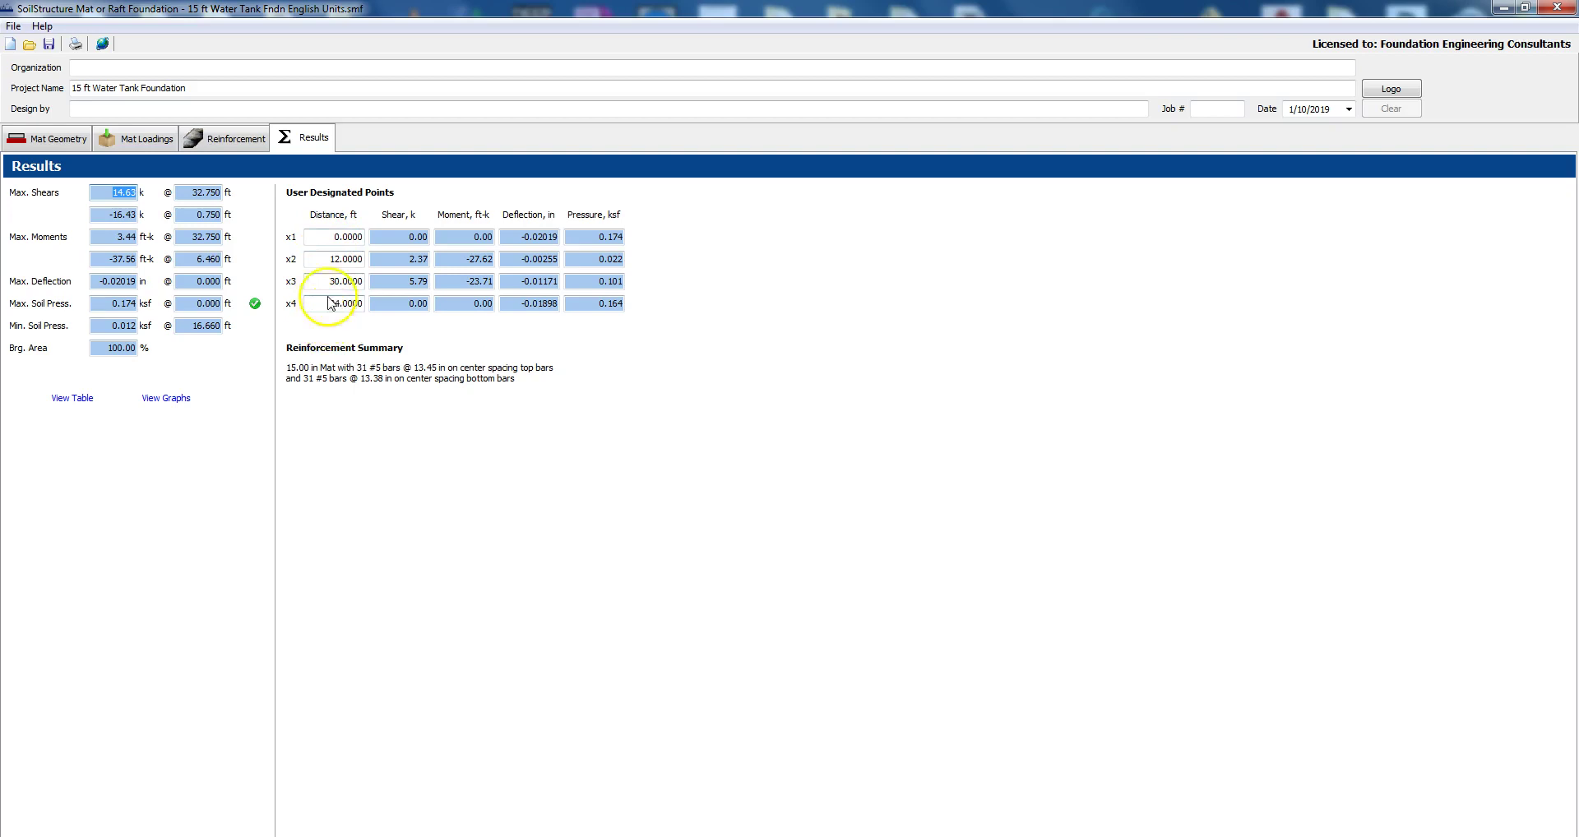
pyautogui.click(327, 237)
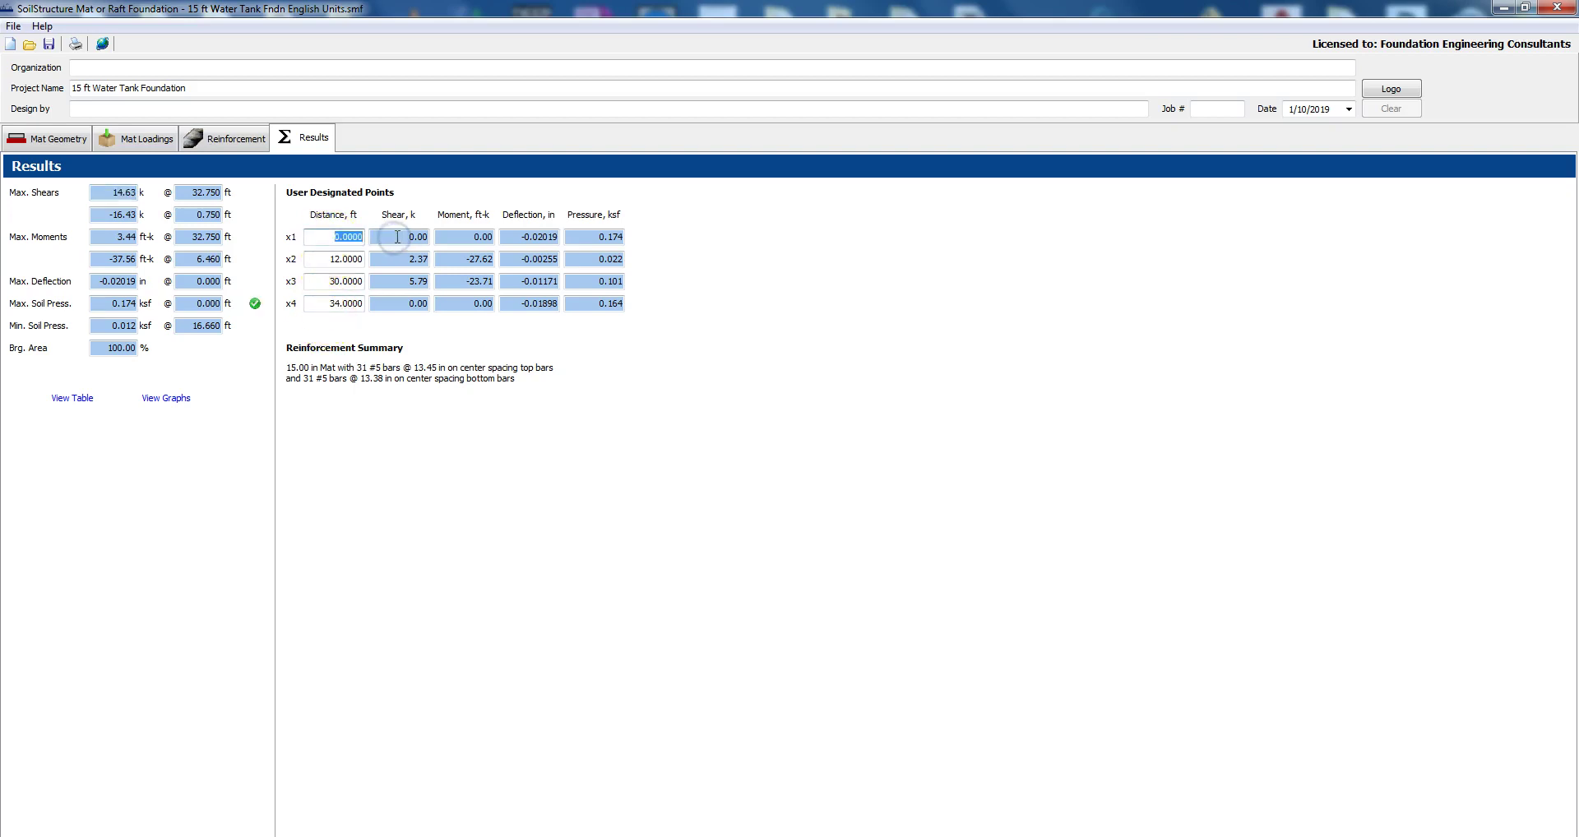
pyautogui.click(349, 259)
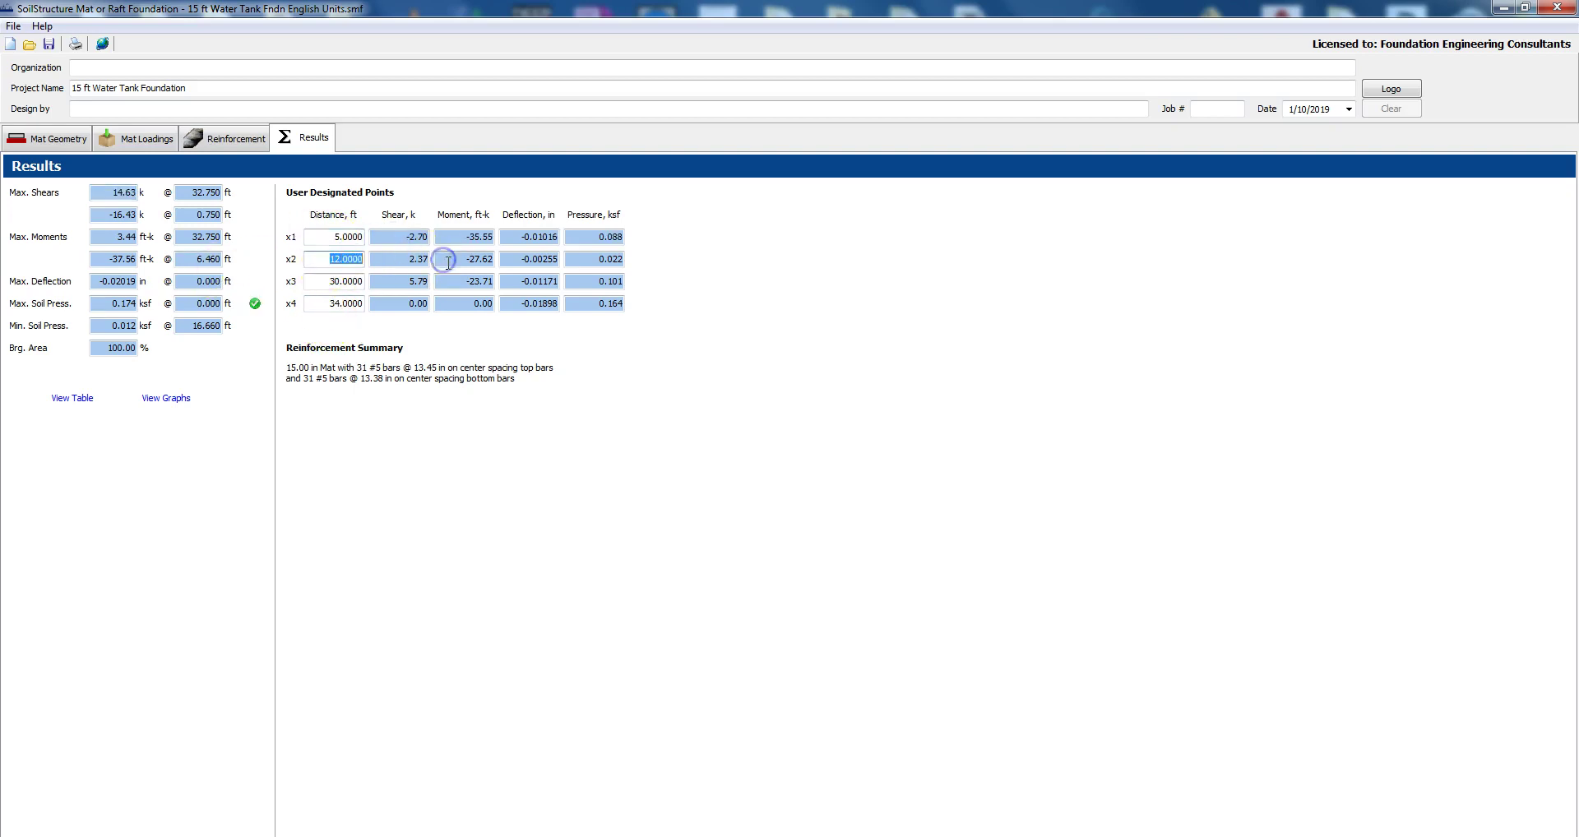
pyautogui.click(333, 281)
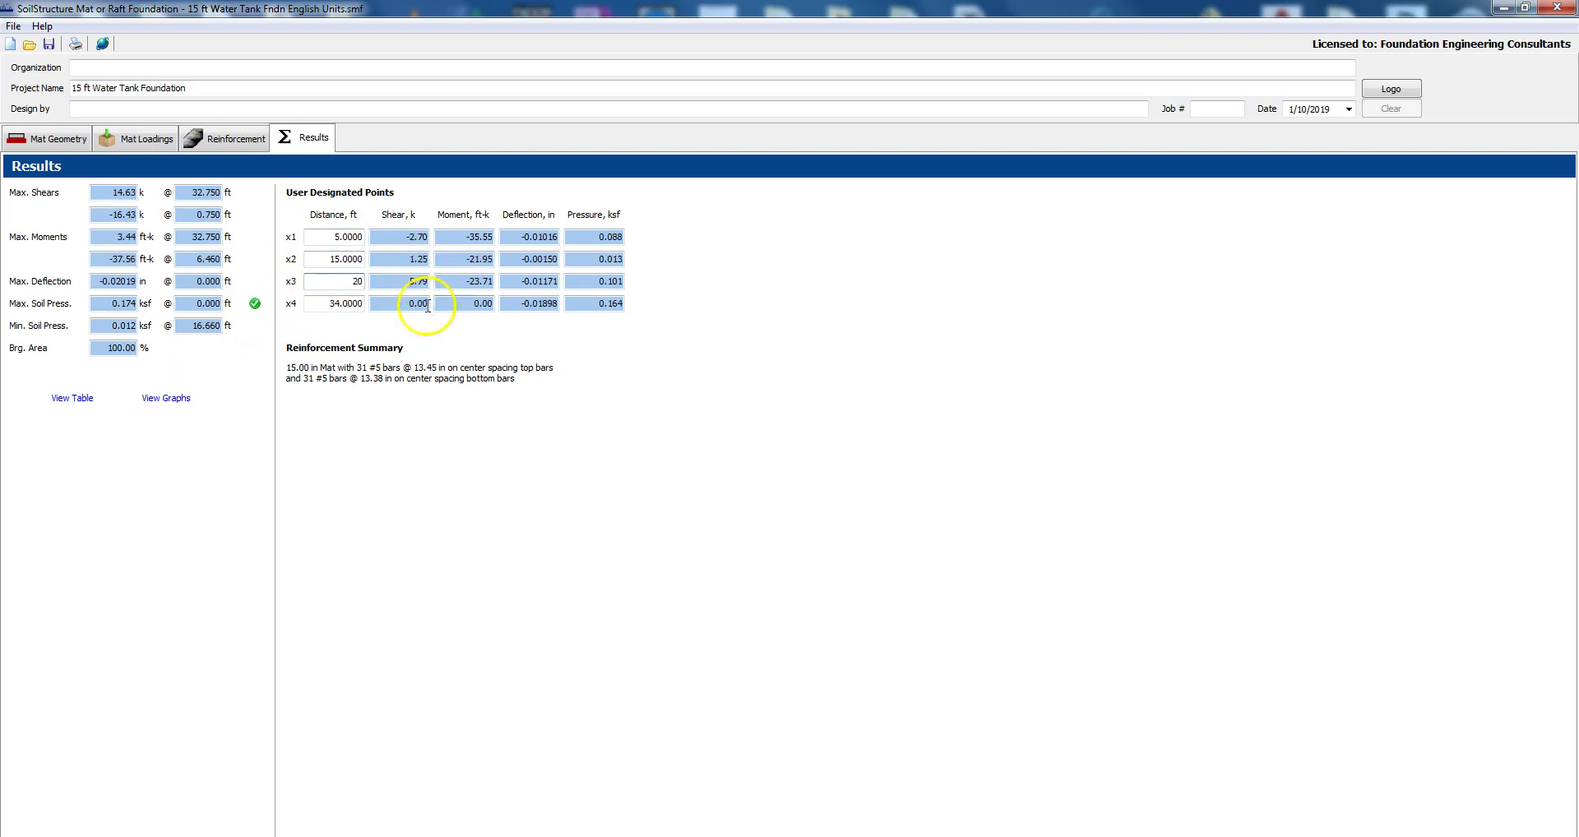
pyautogui.click(336, 306)
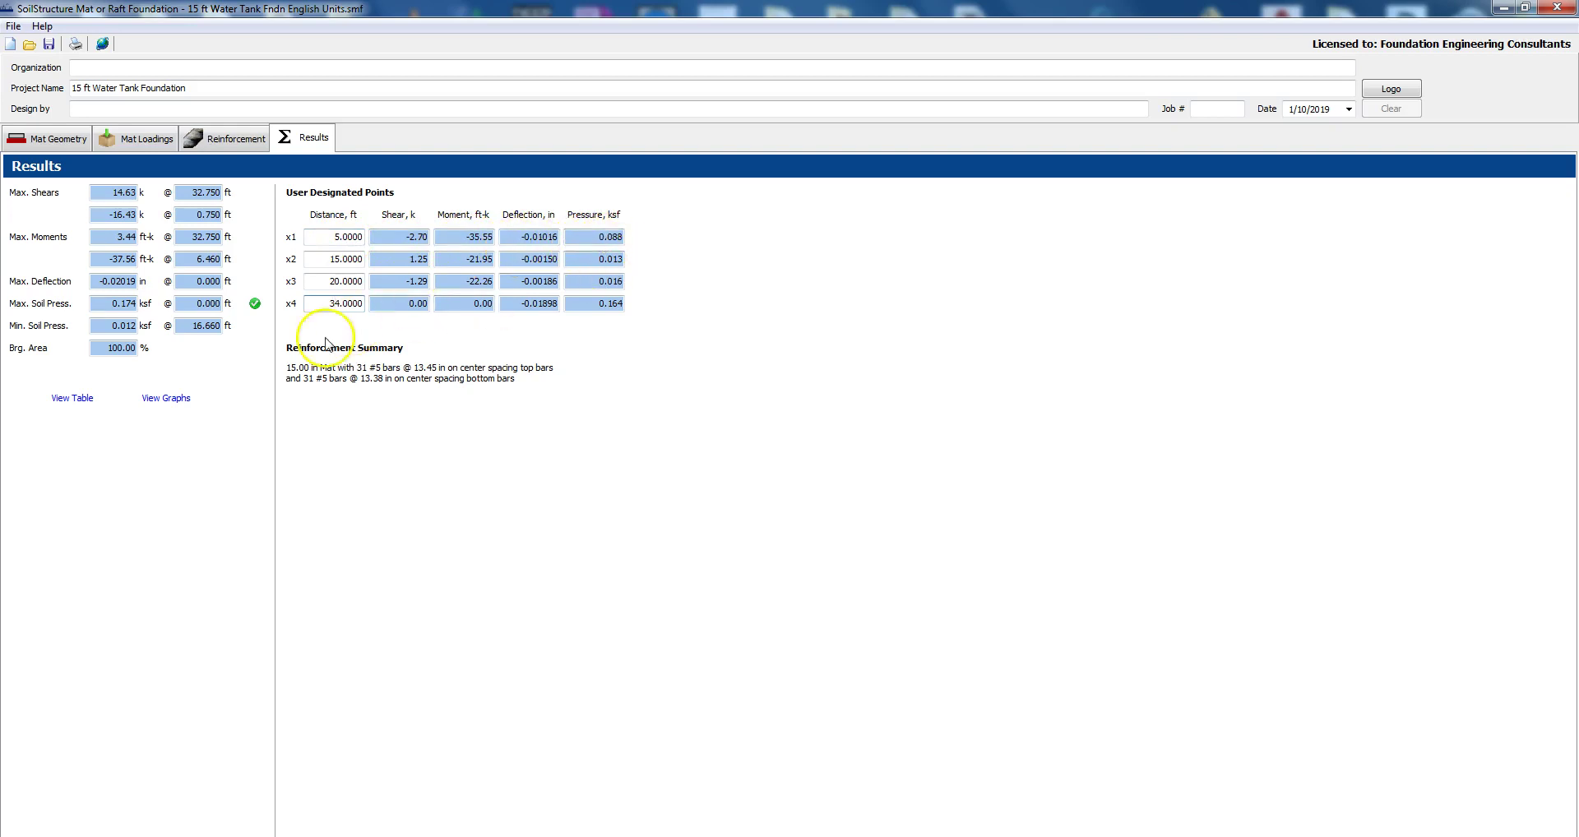
# - Display the shear, moment, deflection and bearing pressure graphs along the 34 ft mat
pyautogui.click(188, 400)
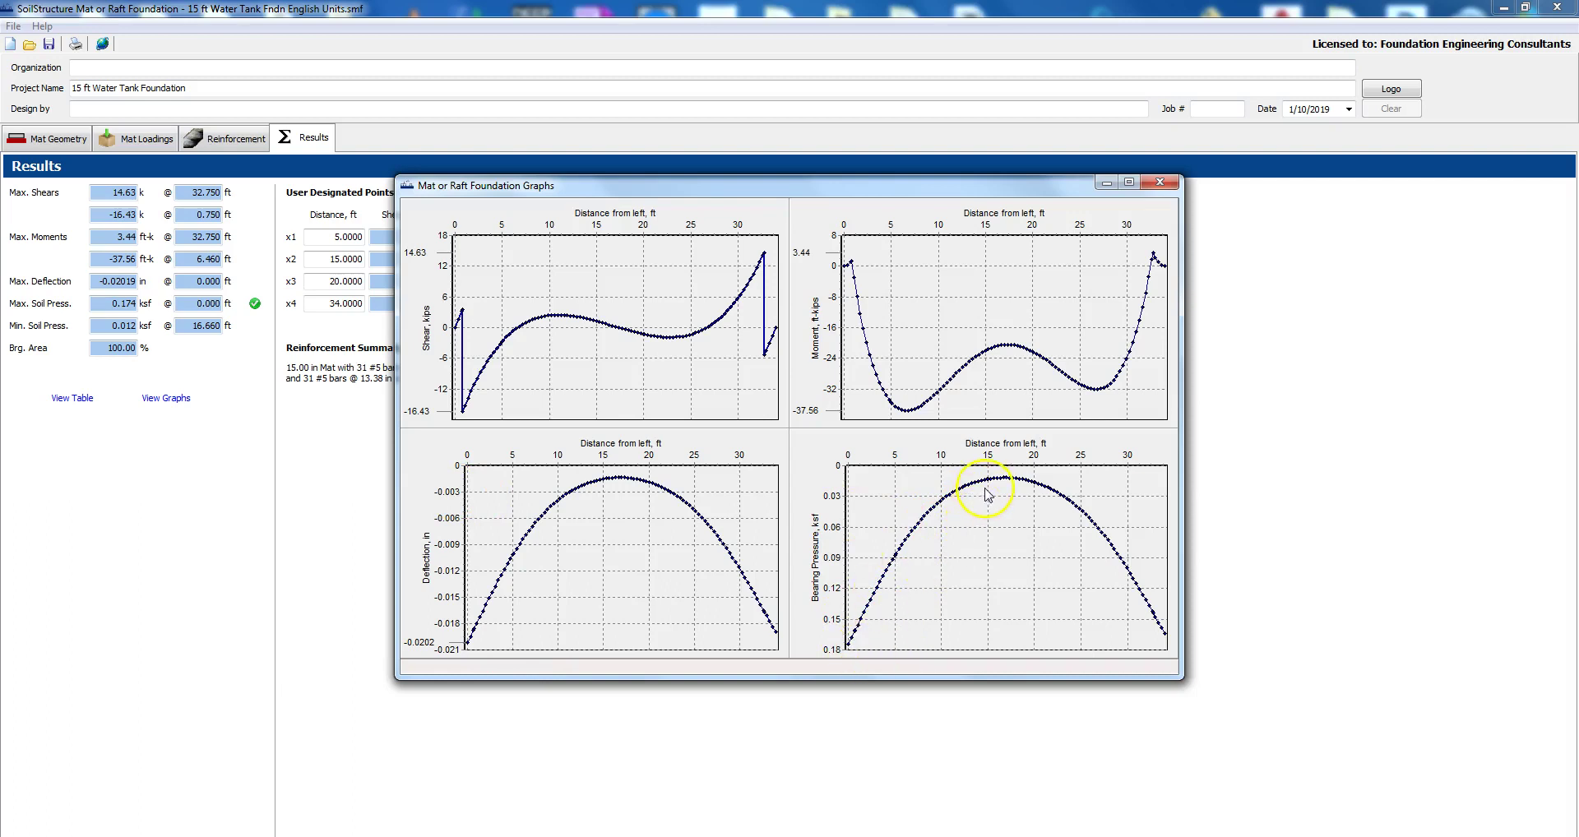
pyautogui.moveTo(1010, 484)
# - Close the graphs, then scroll through the 101-node Table of Test Results and close it
pyautogui.click(1159, 182)
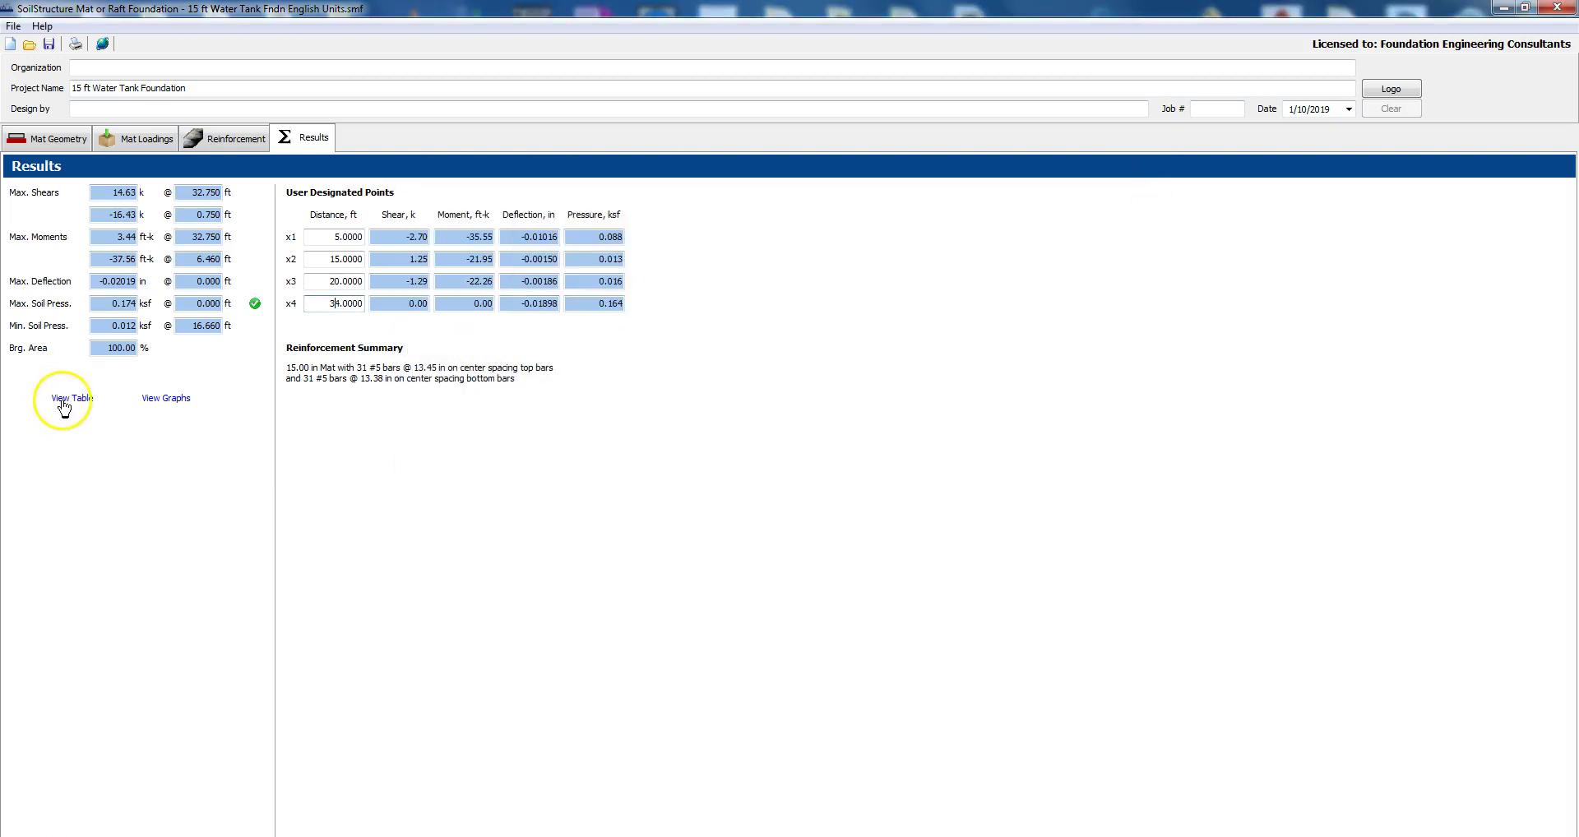
pyautogui.click(65, 400)
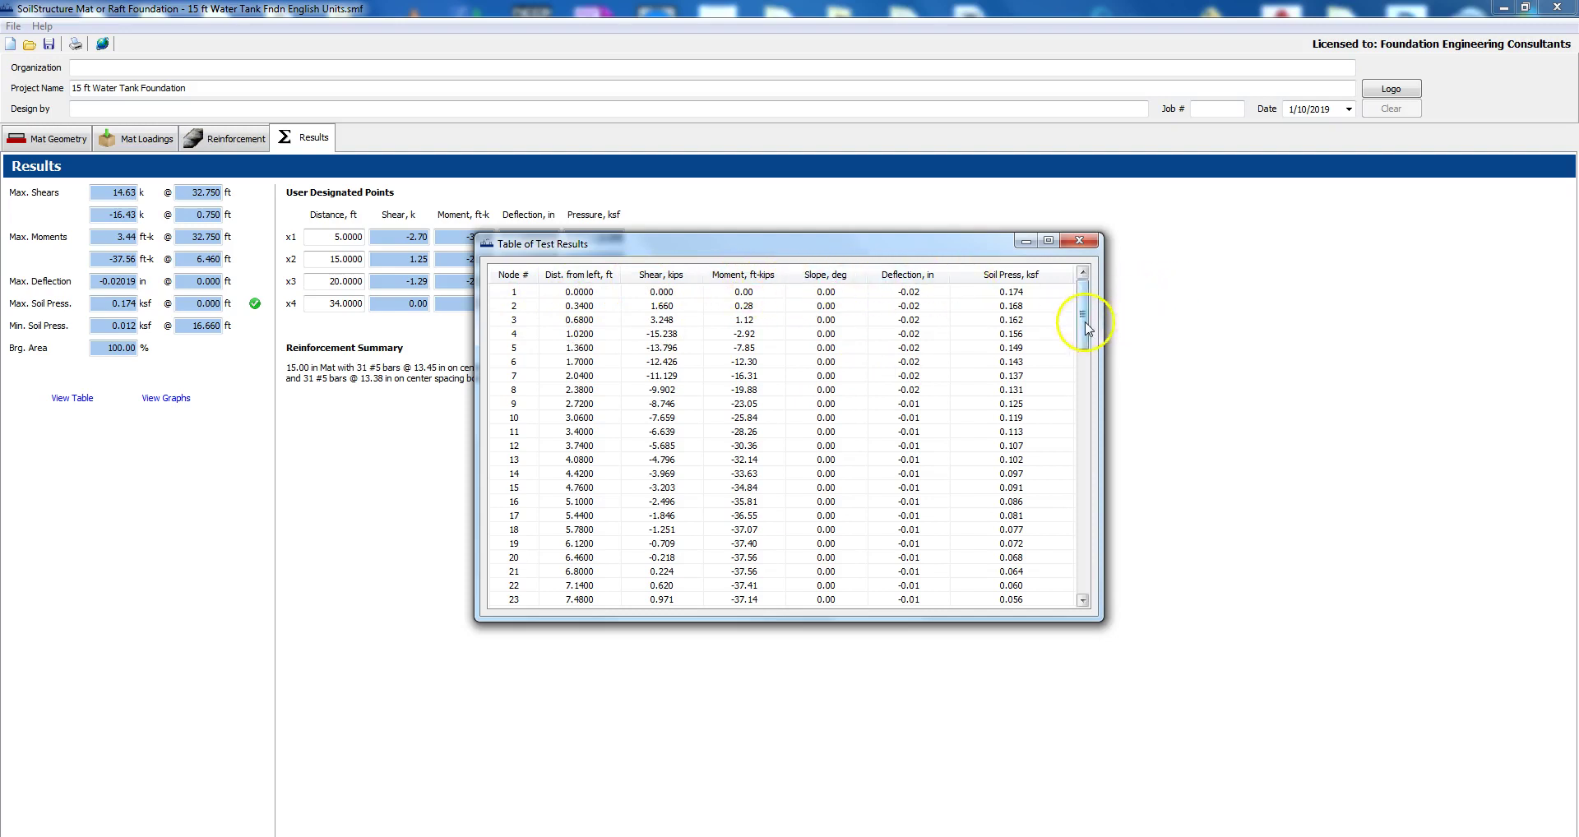
pyautogui.moveTo(1083, 333); pyautogui.dragTo(1110, 590)
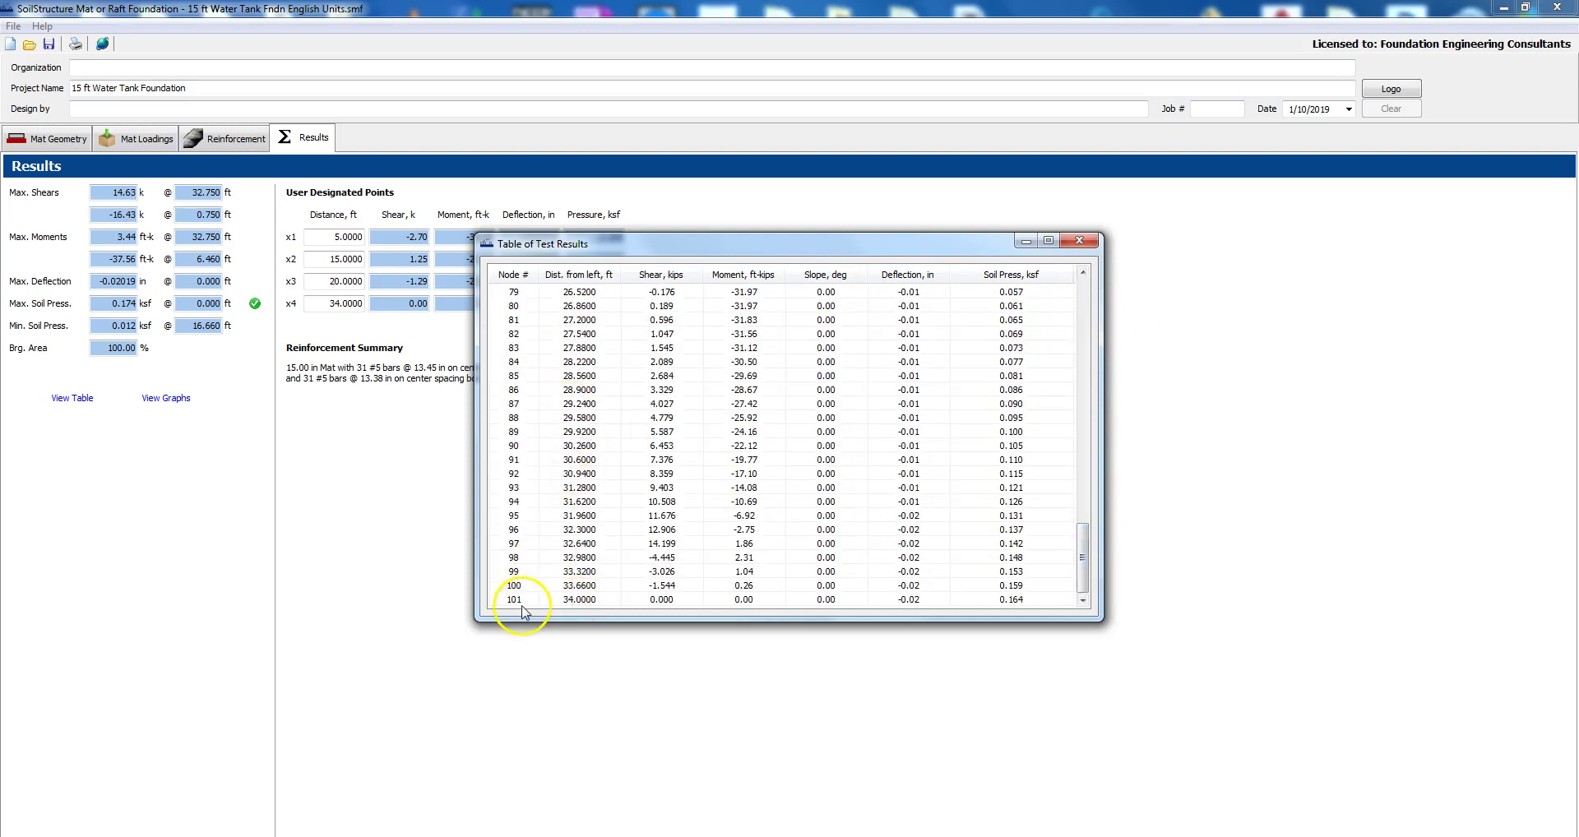
pyautogui.scroll(9, 667, 567)
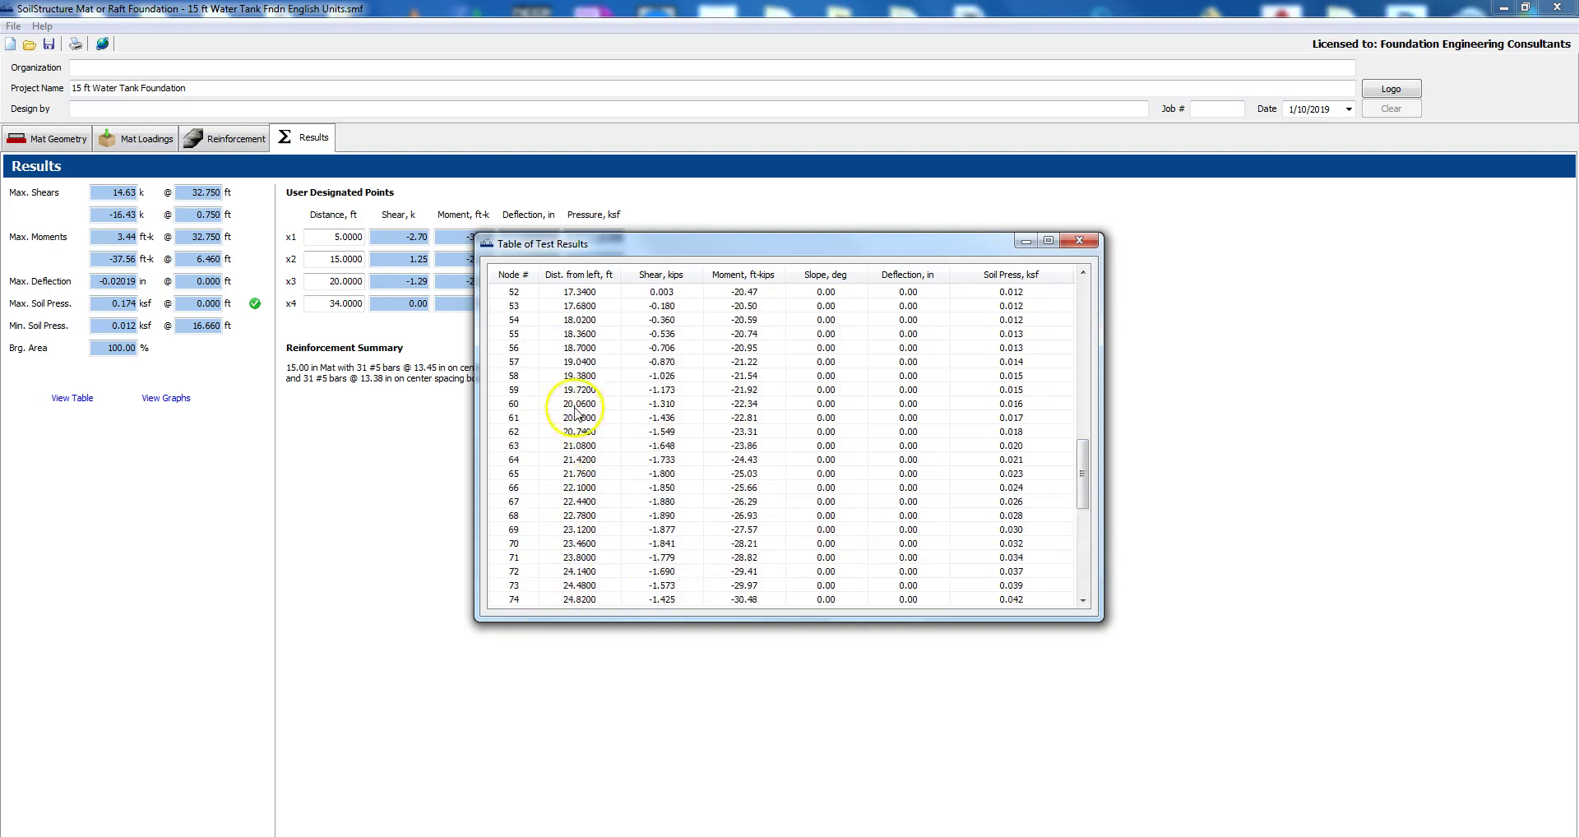
pyautogui.scroll(8, 592, 370)
pyautogui.click(1092, 241)
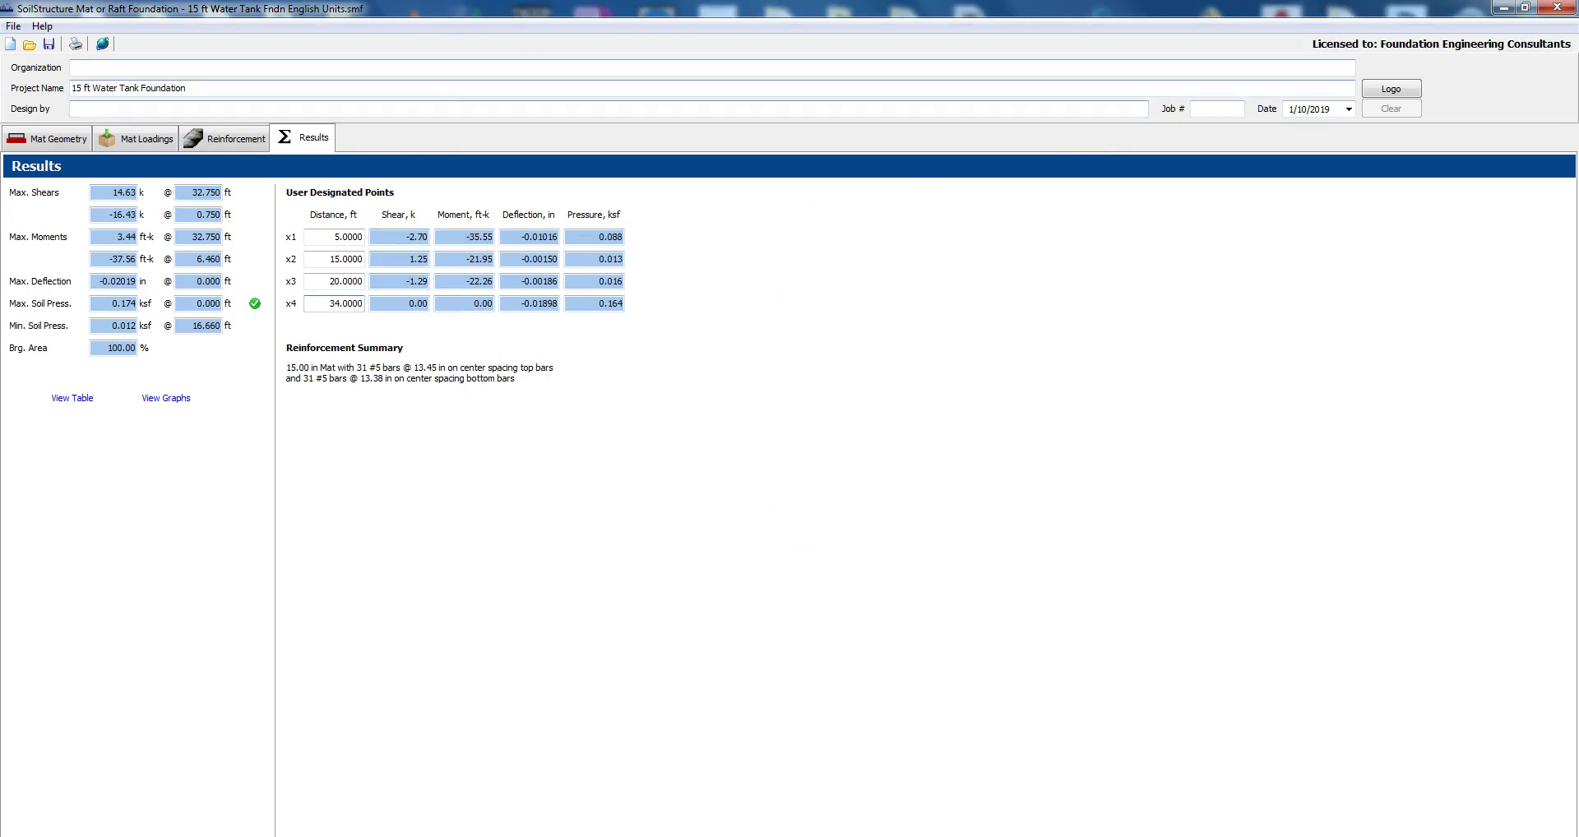
# - Print the analysis report to the Nuance PDF printer with Preview selected
pyautogui.click(13, 25)
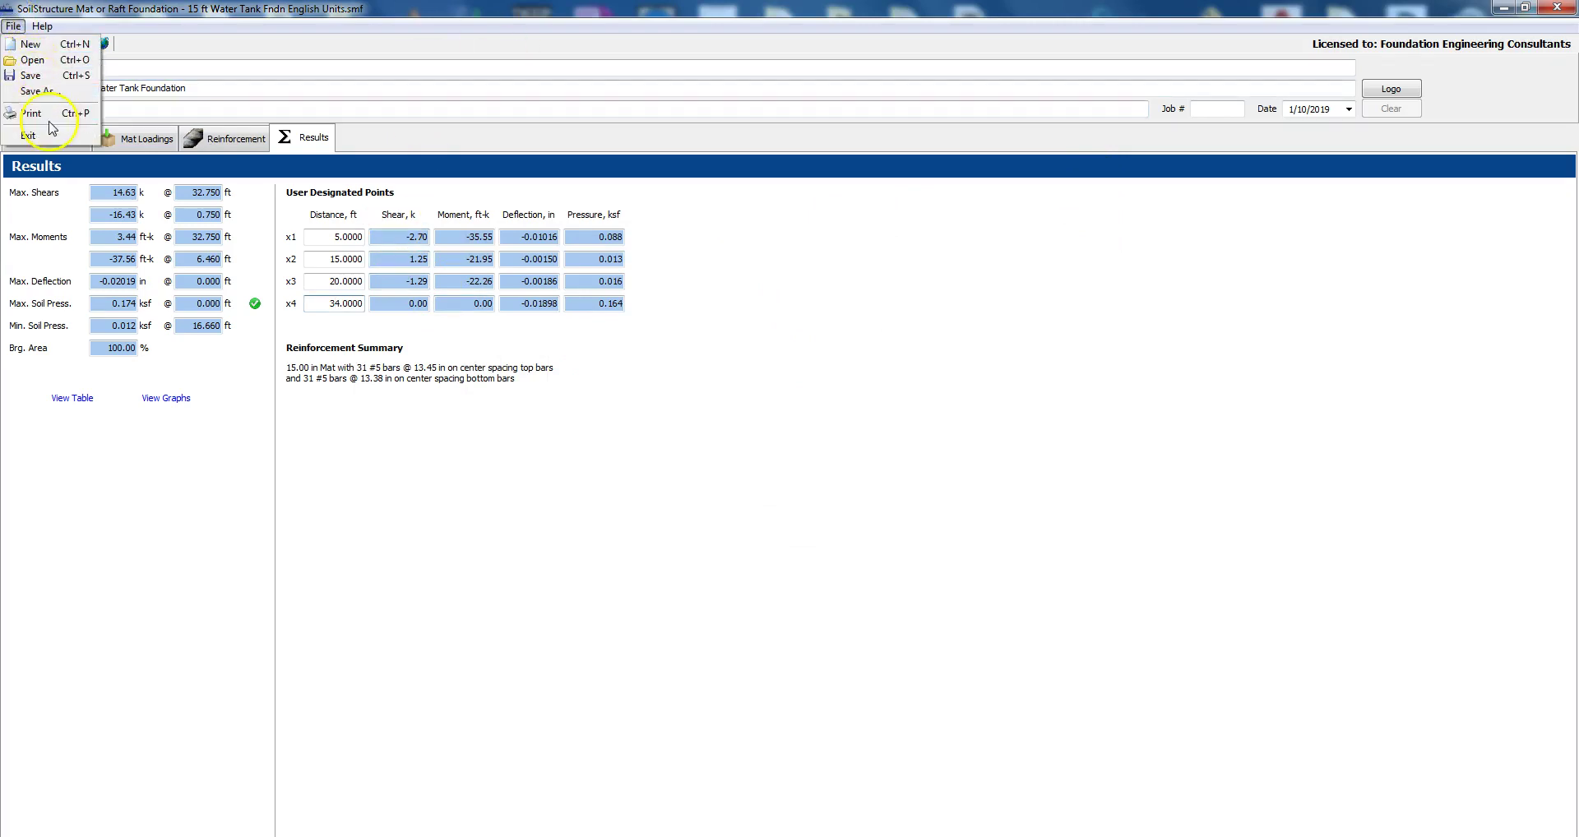
pyautogui.click(37, 113)
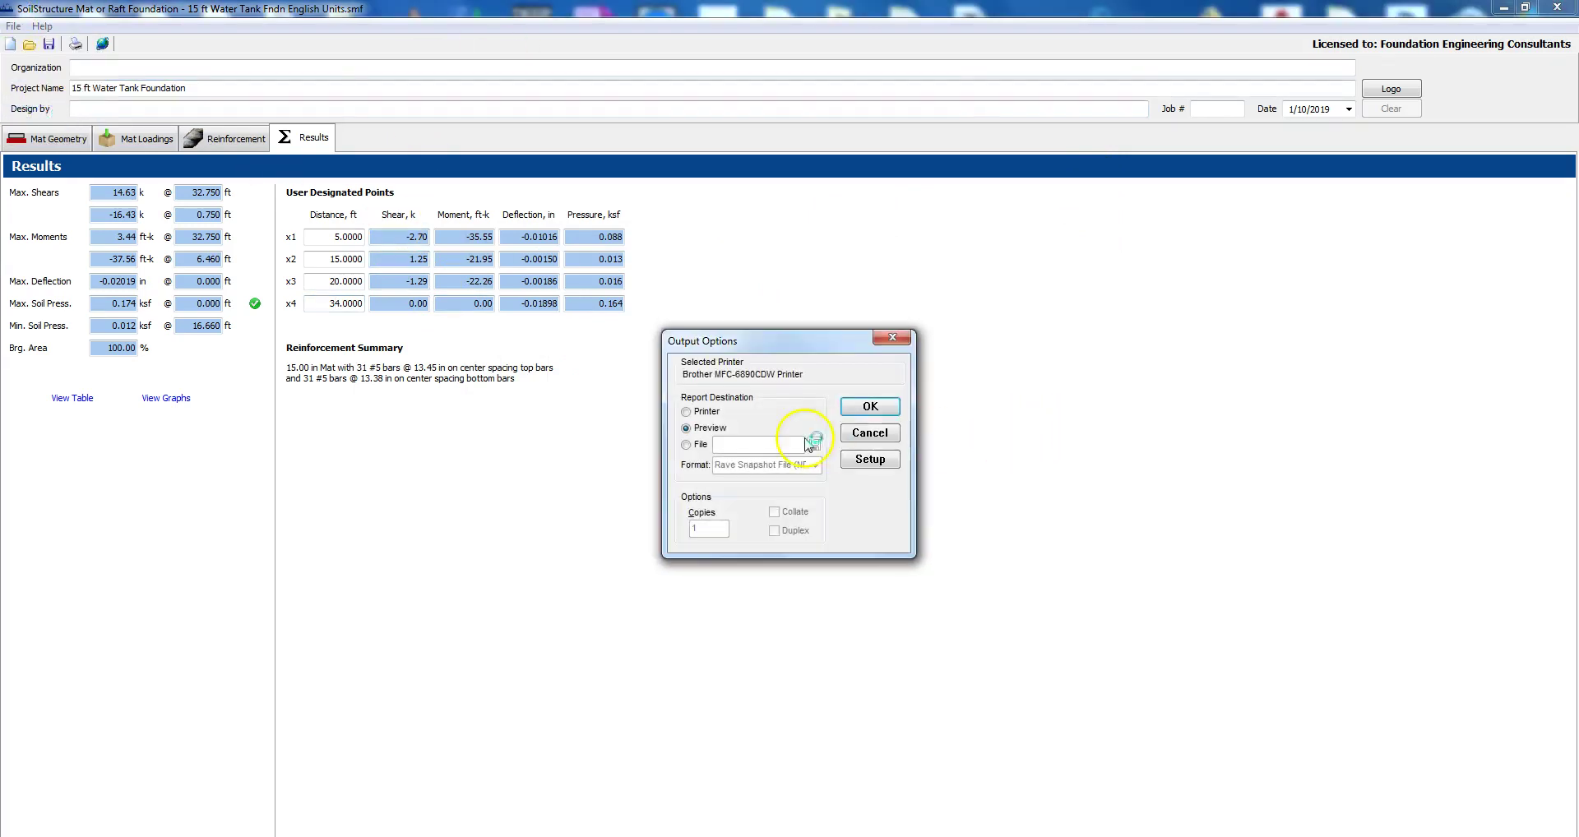
pyautogui.click(870, 458)
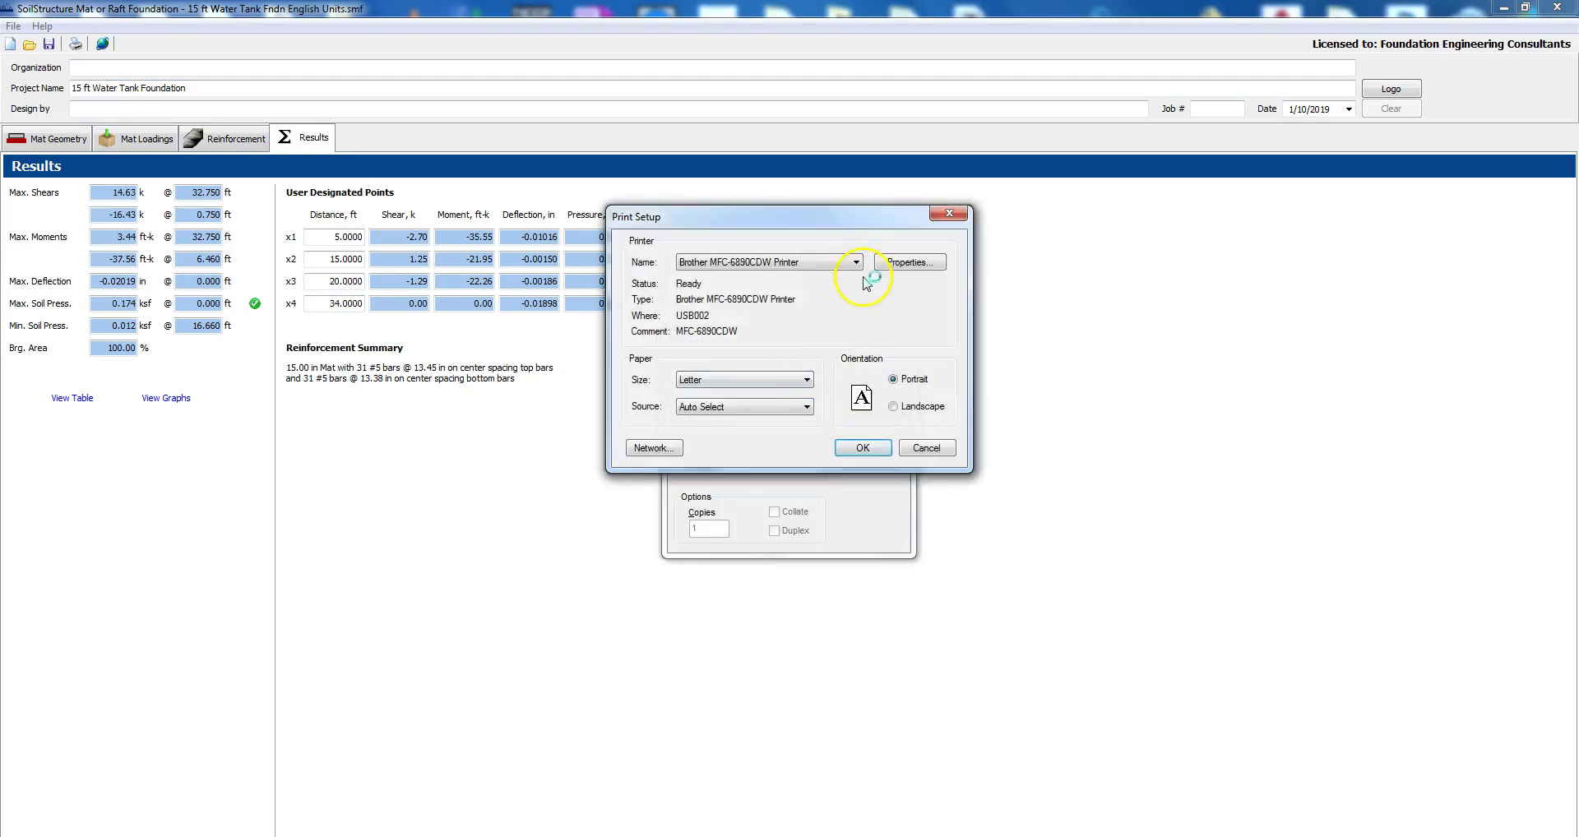
pyautogui.click(859, 264)
pyautogui.click(737, 388)
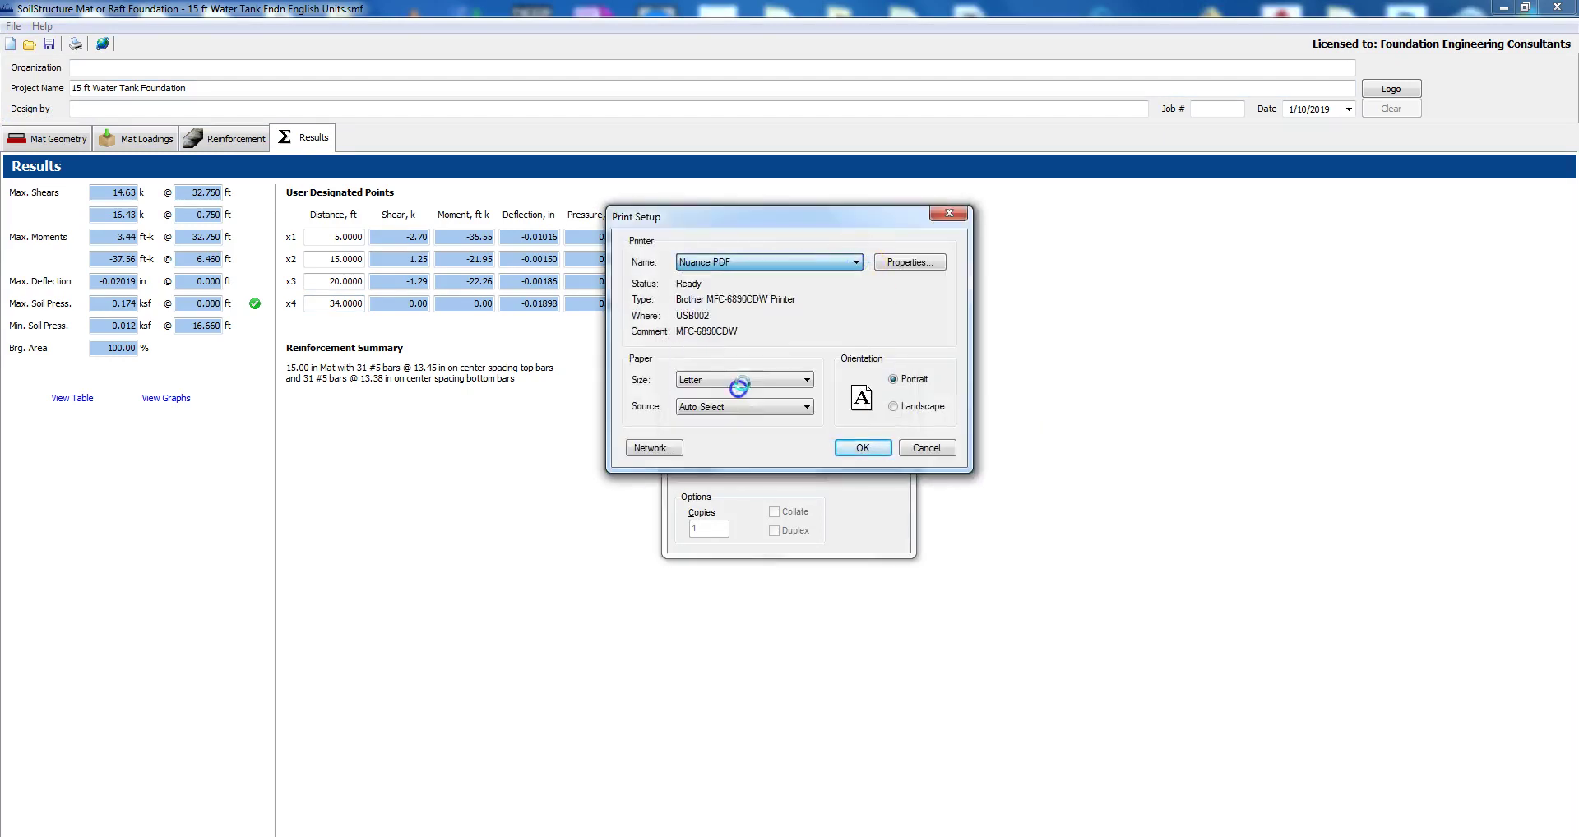
pyautogui.click(862, 447)
pyautogui.click(873, 406)
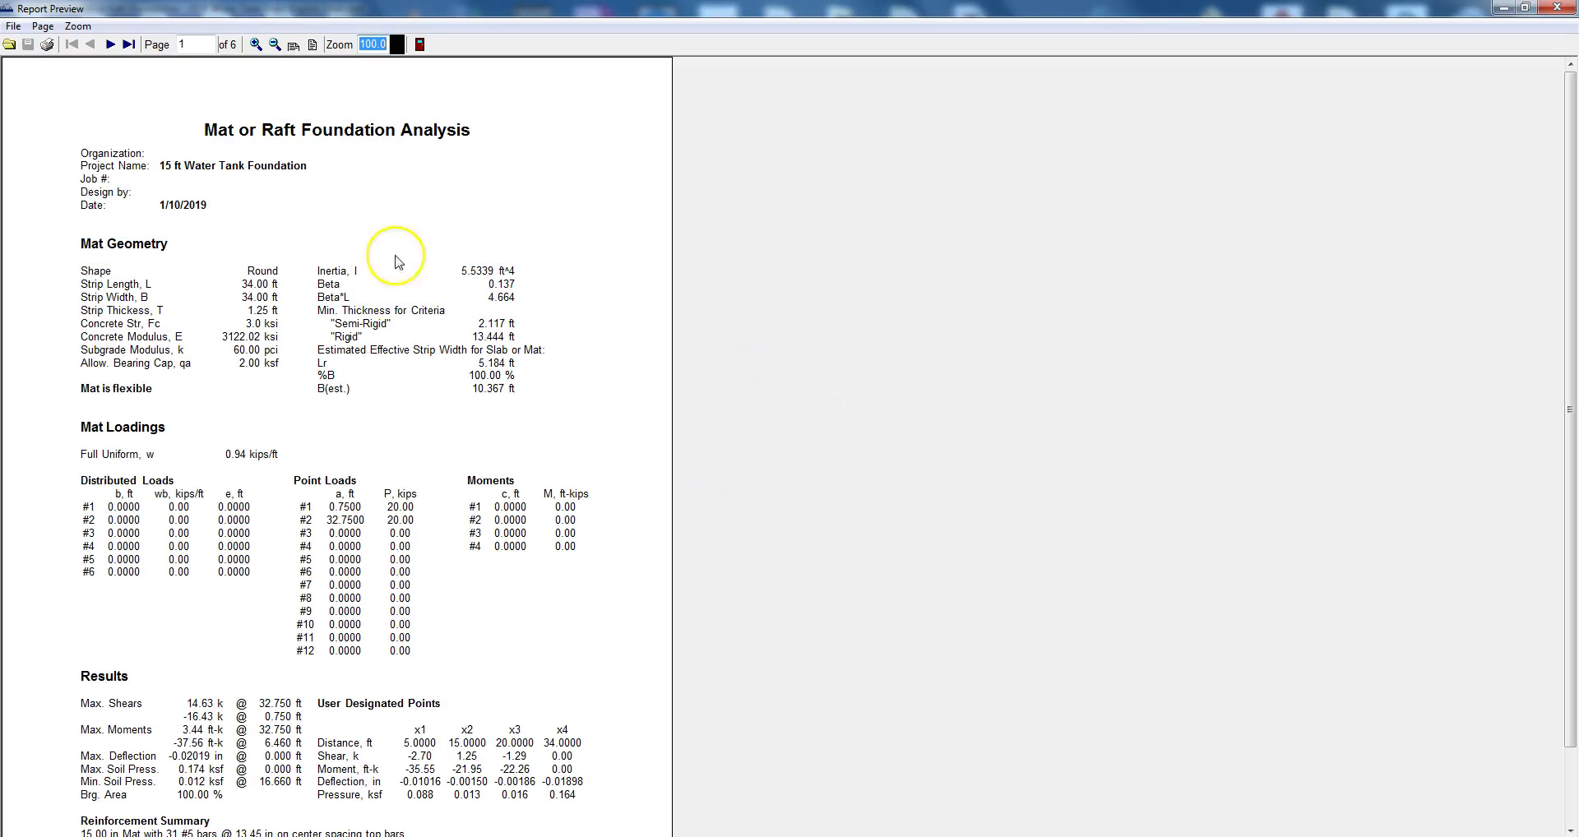
# - Zoom out to fit page 1, then advance to page 2's plan, cross-section and loading drawings
pyautogui.click(275, 44)
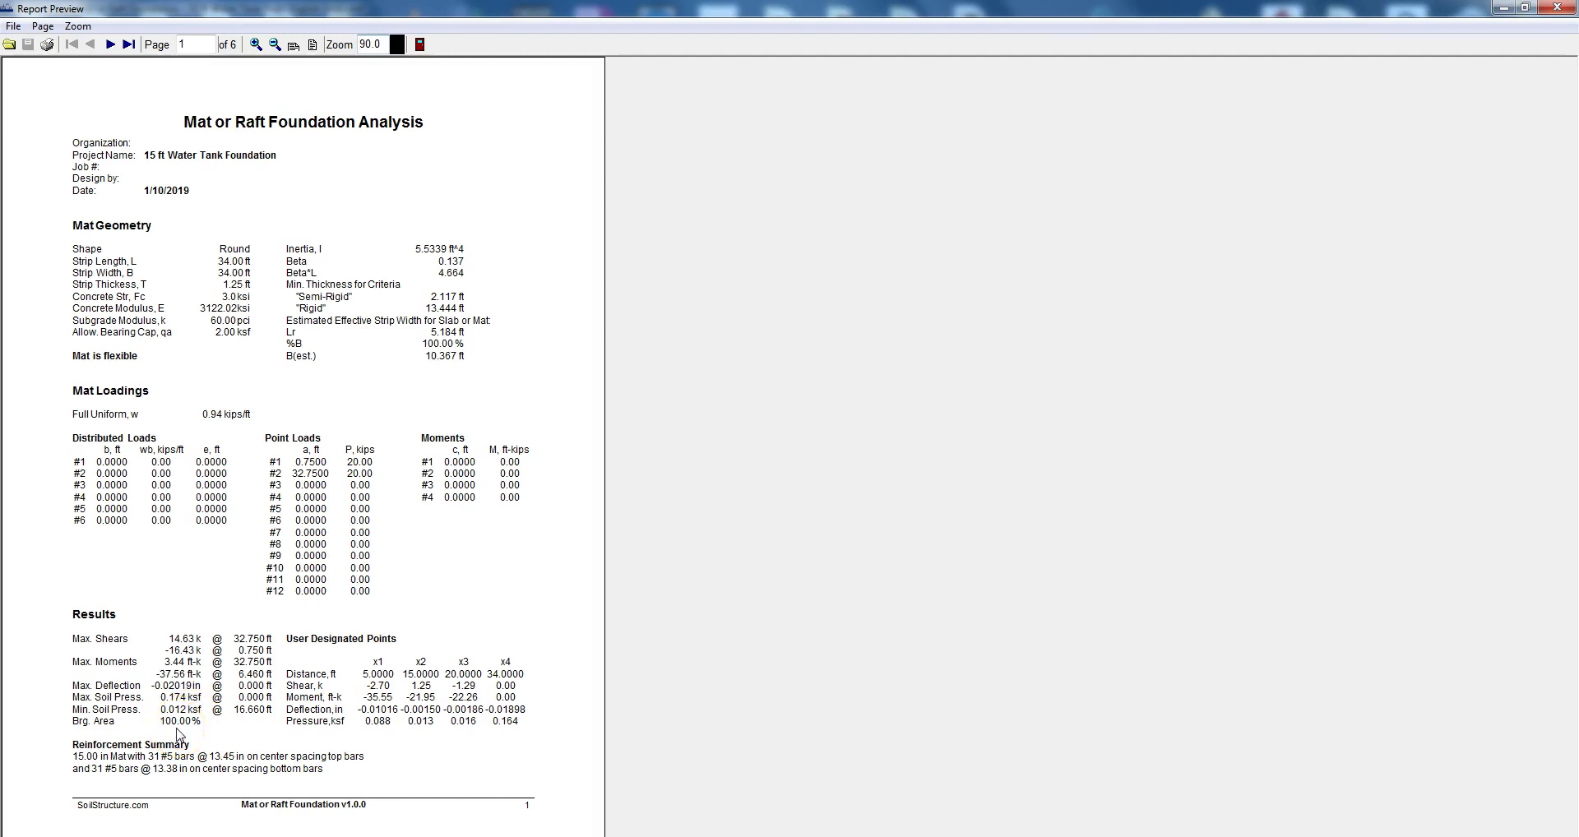
pyautogui.click(109, 46)
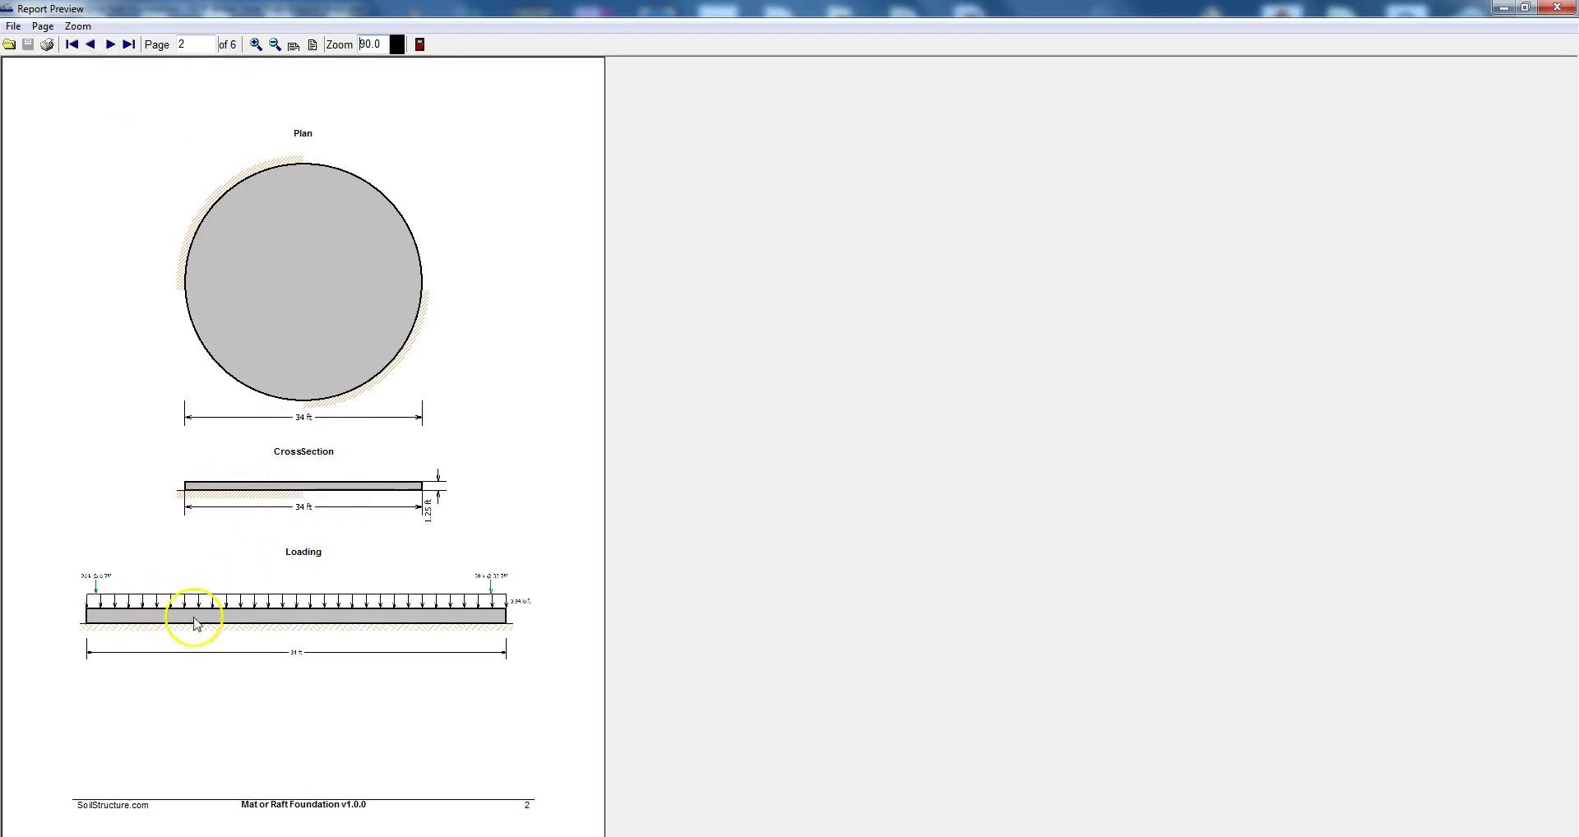
# - Step forward and back one page to land on page 3's reinforcement design
pyautogui.click(108, 46)
pyautogui.click(109, 46)
pyautogui.click(93, 46)
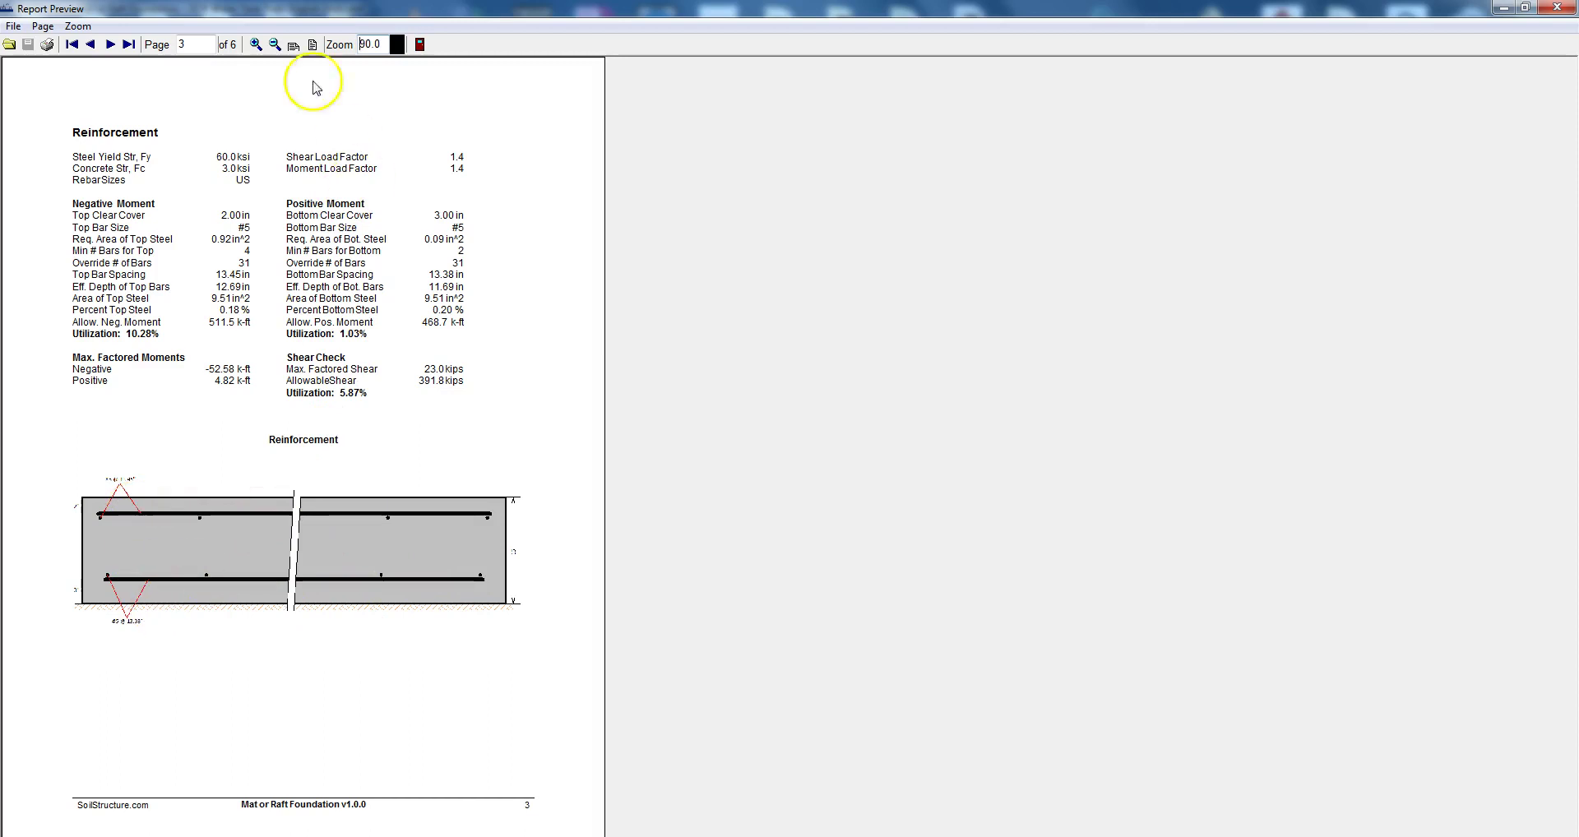
# - Page through report pages 4–6 of node results and charts, then close the preview
pyautogui.click(109, 45)
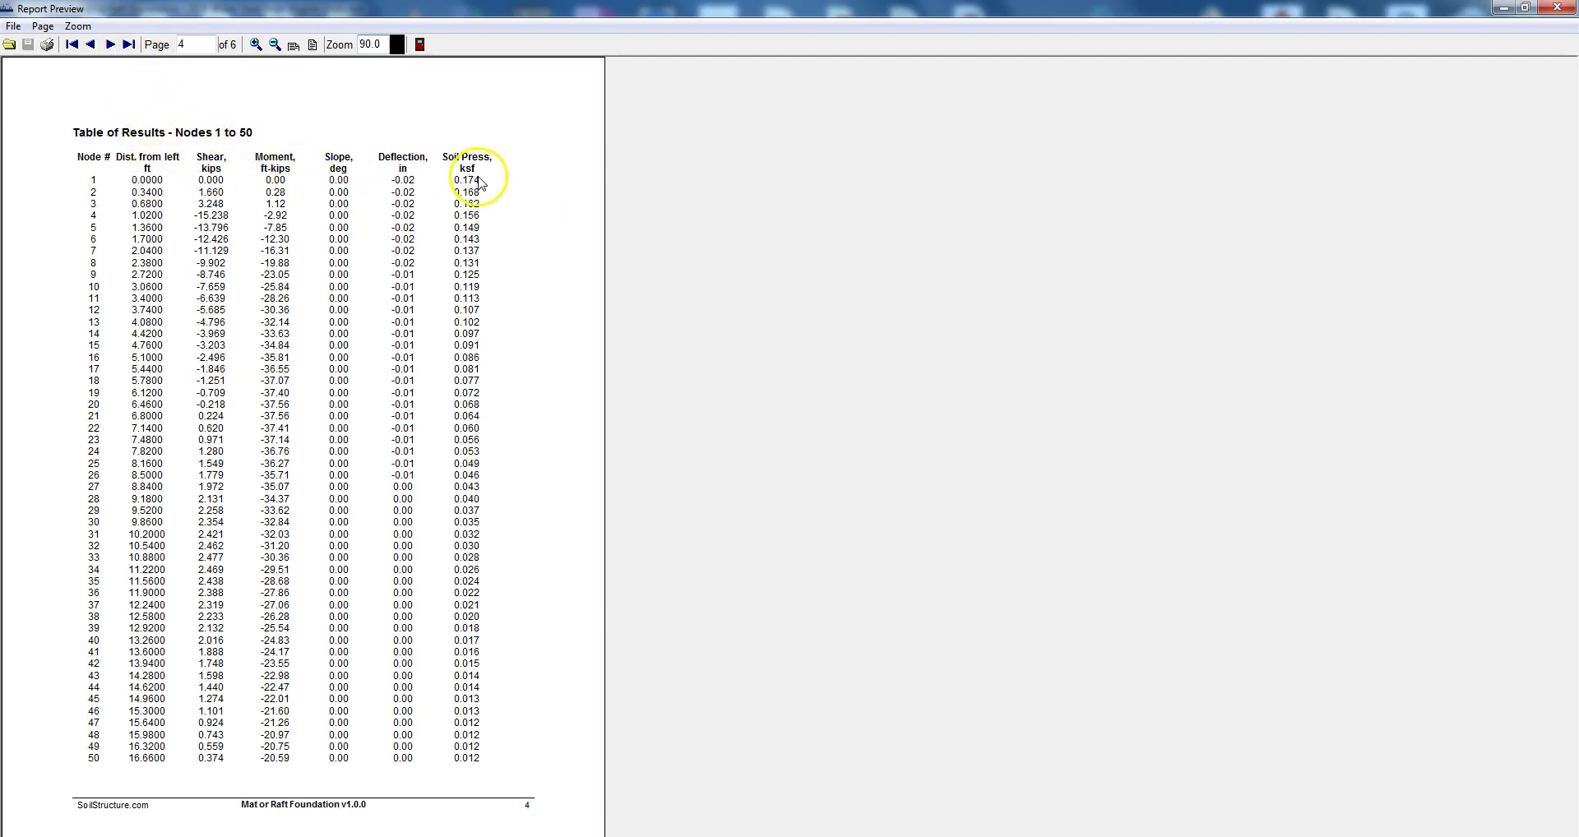
pyautogui.click(110, 44)
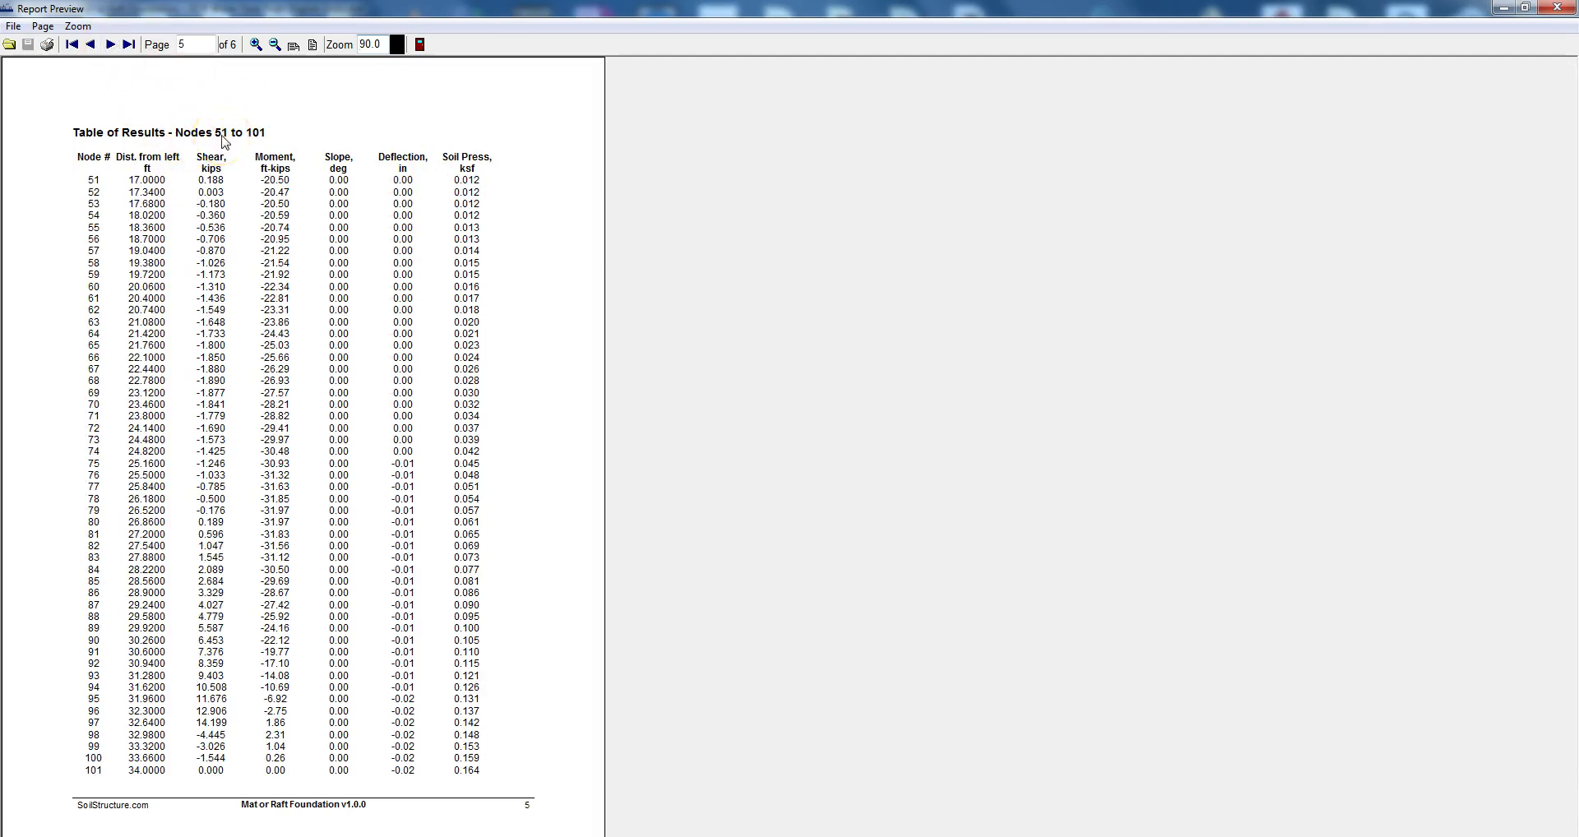
pyautogui.click(111, 44)
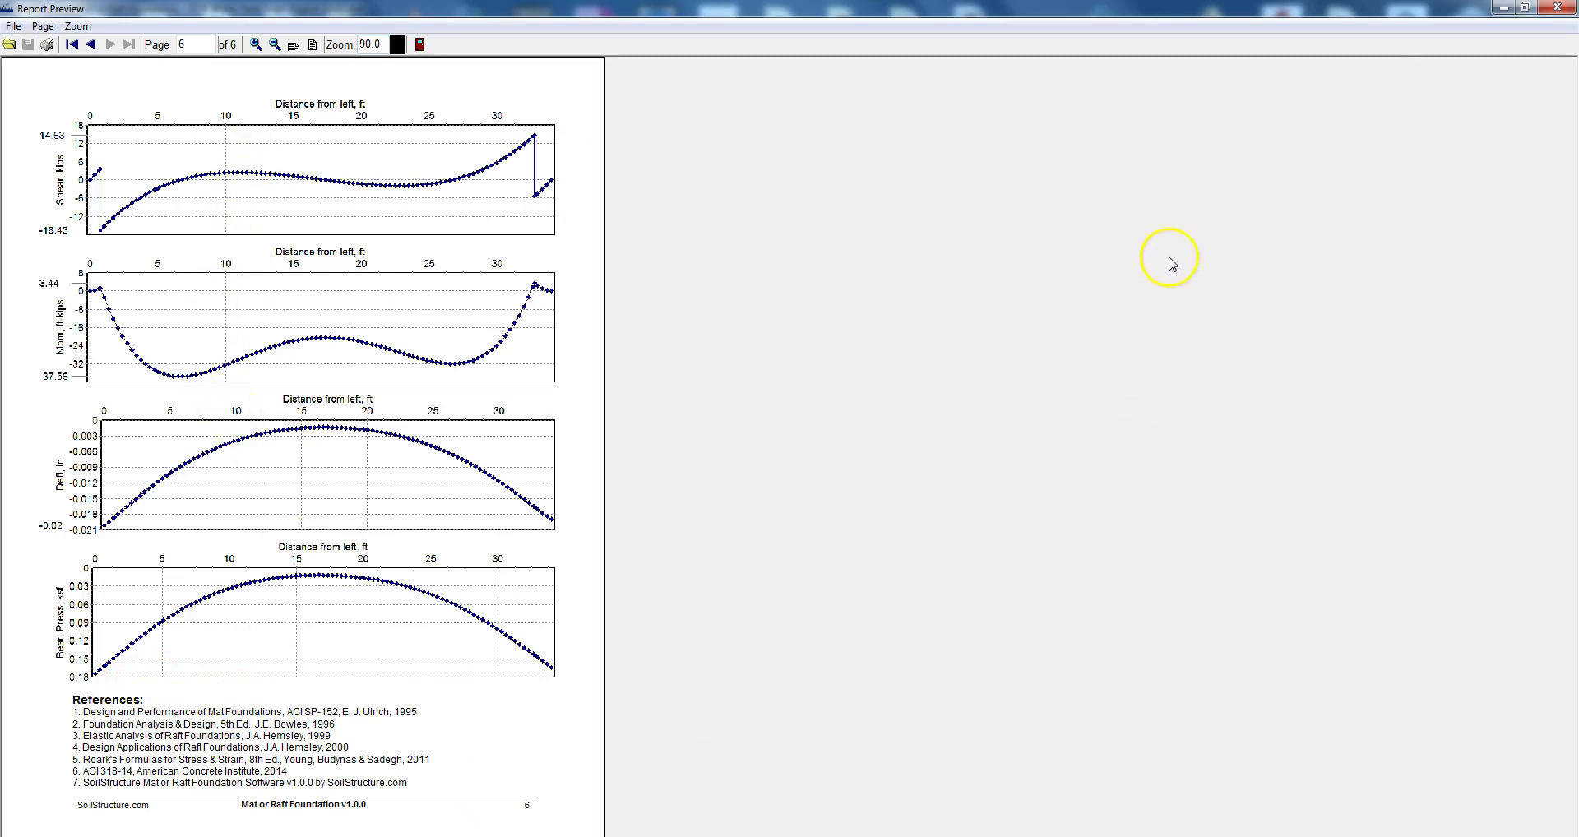
pyautogui.click(1556, 8)
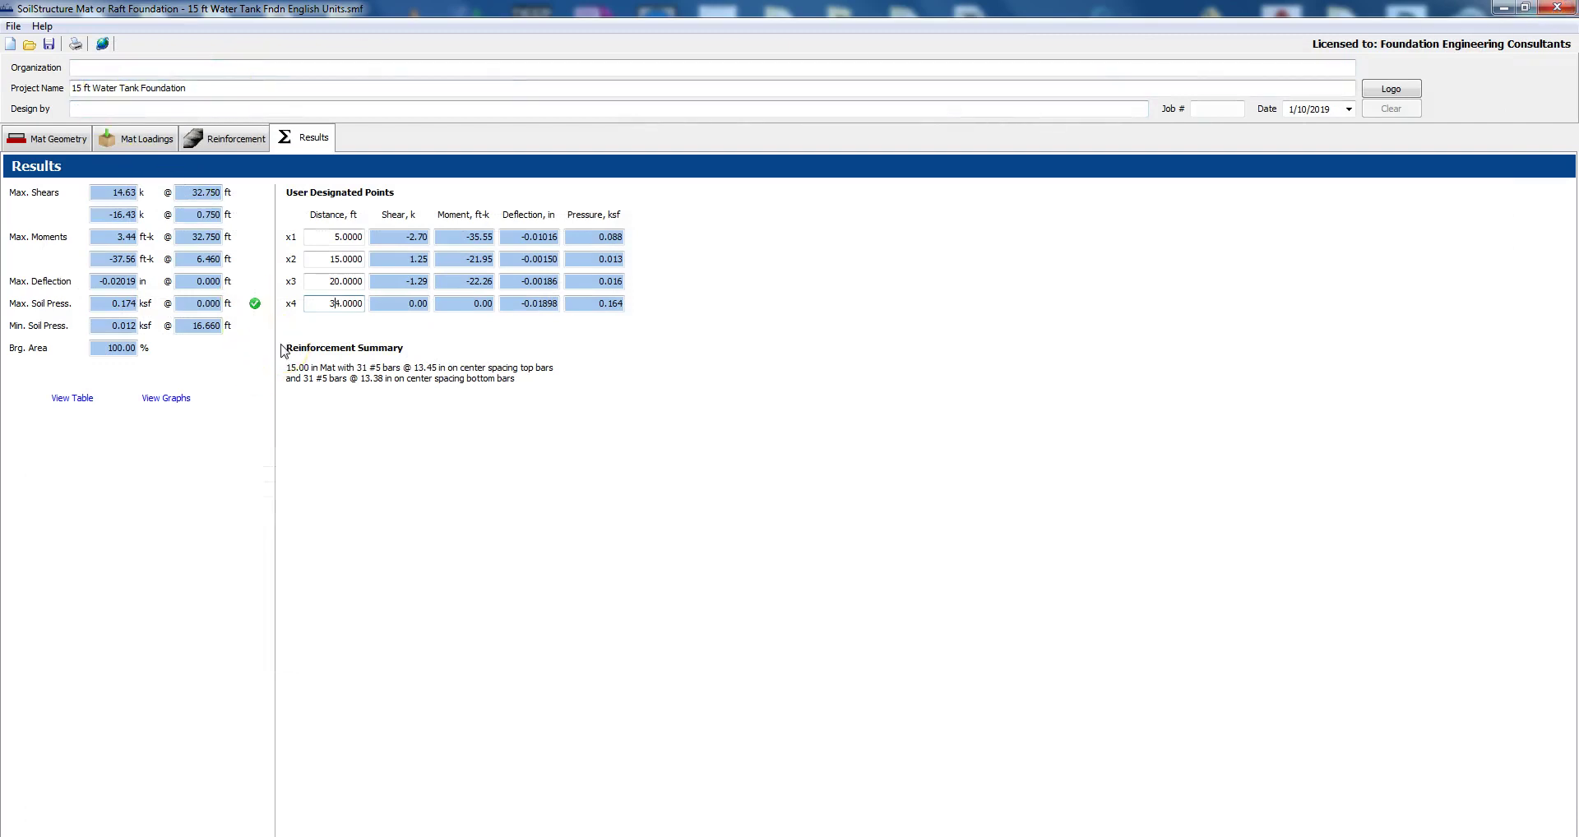
# - Open the 5 m Water Tank Fndn SI UNIT project without saving the current tank file
pyautogui.click(13, 25)
pyautogui.click(22, 64)
pyautogui.click(785, 475)
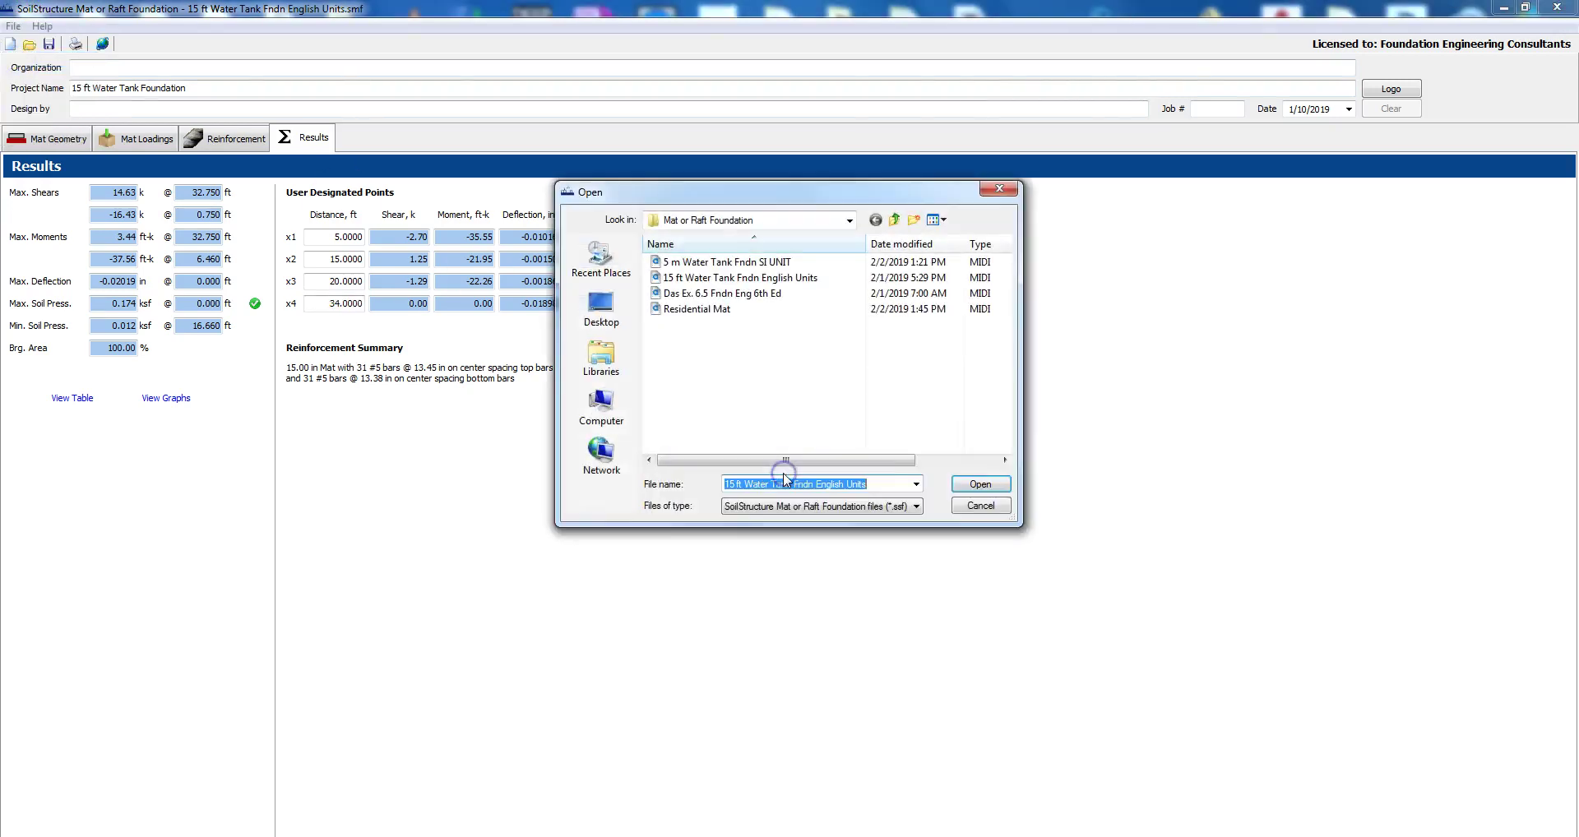
pyautogui.click(687, 264)
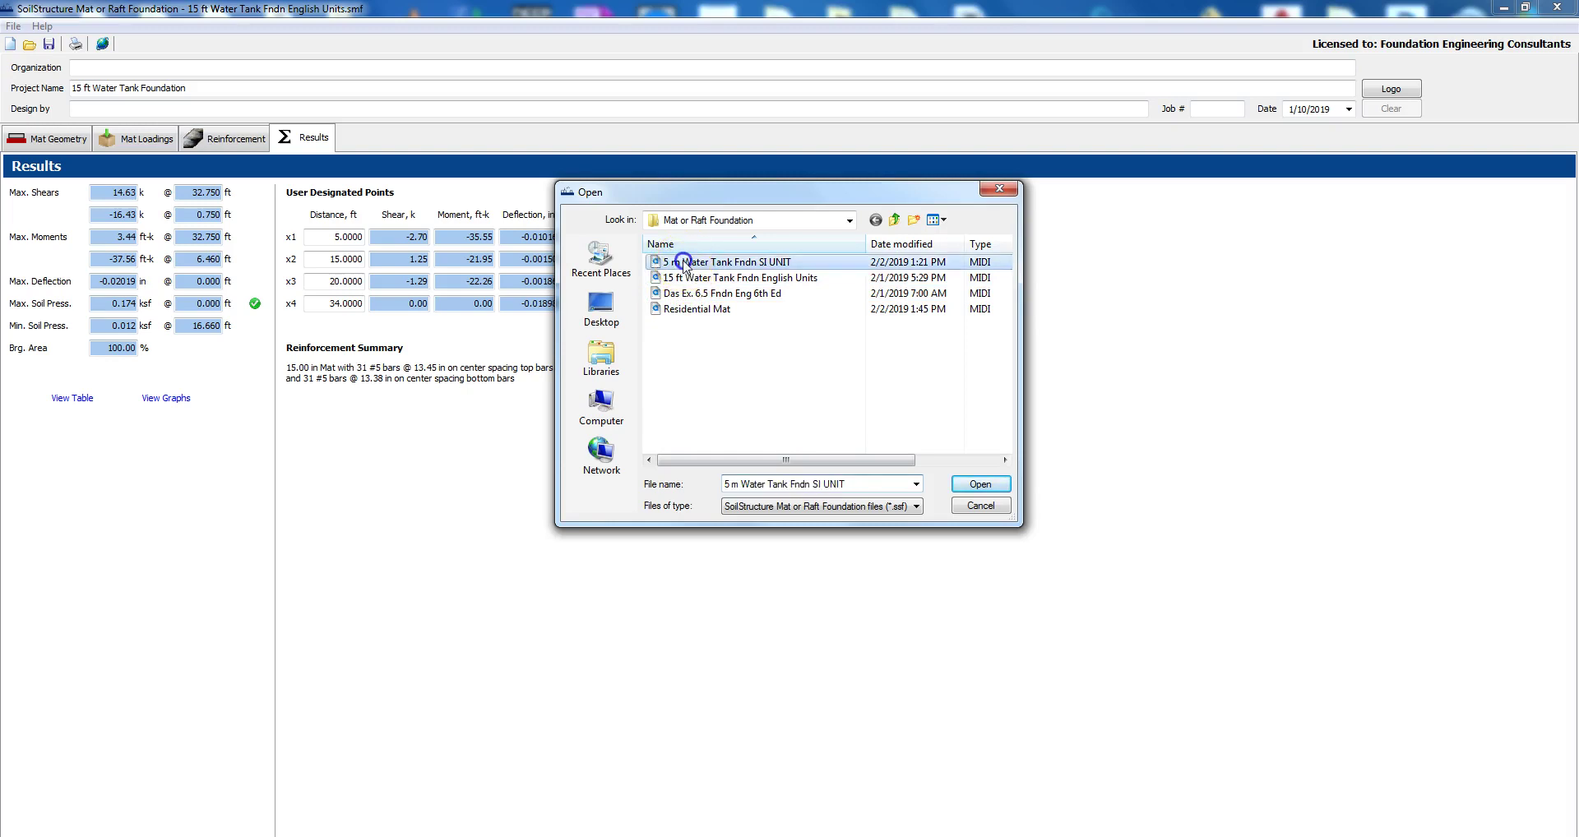
pyautogui.click(980, 483)
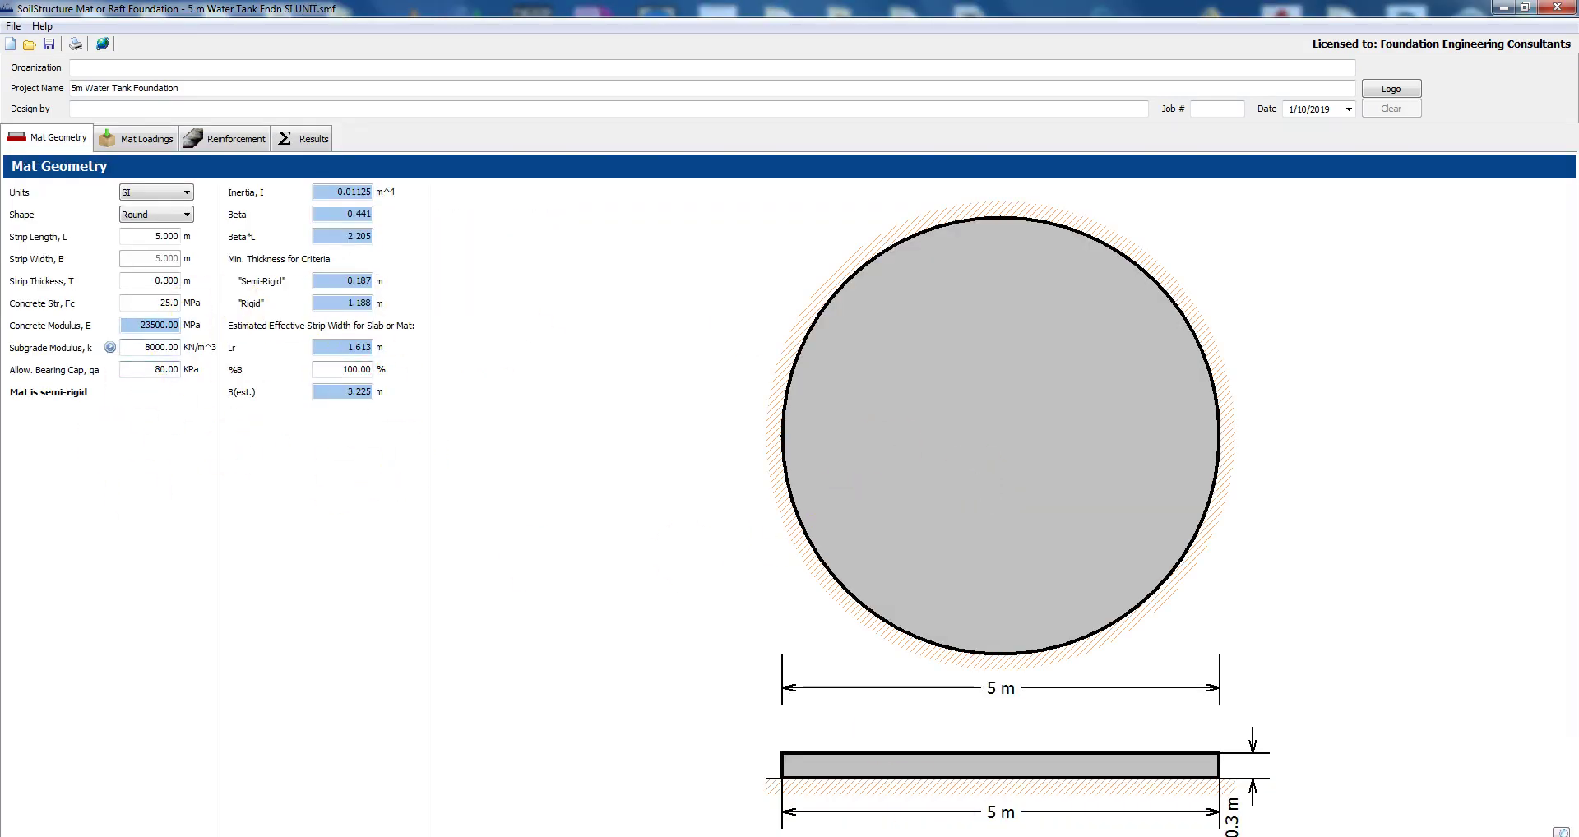
# - Change the mat shape to Square/Rect with a 12 m strip length
pyautogui.click(189, 214)
pyautogui.click(171, 235)
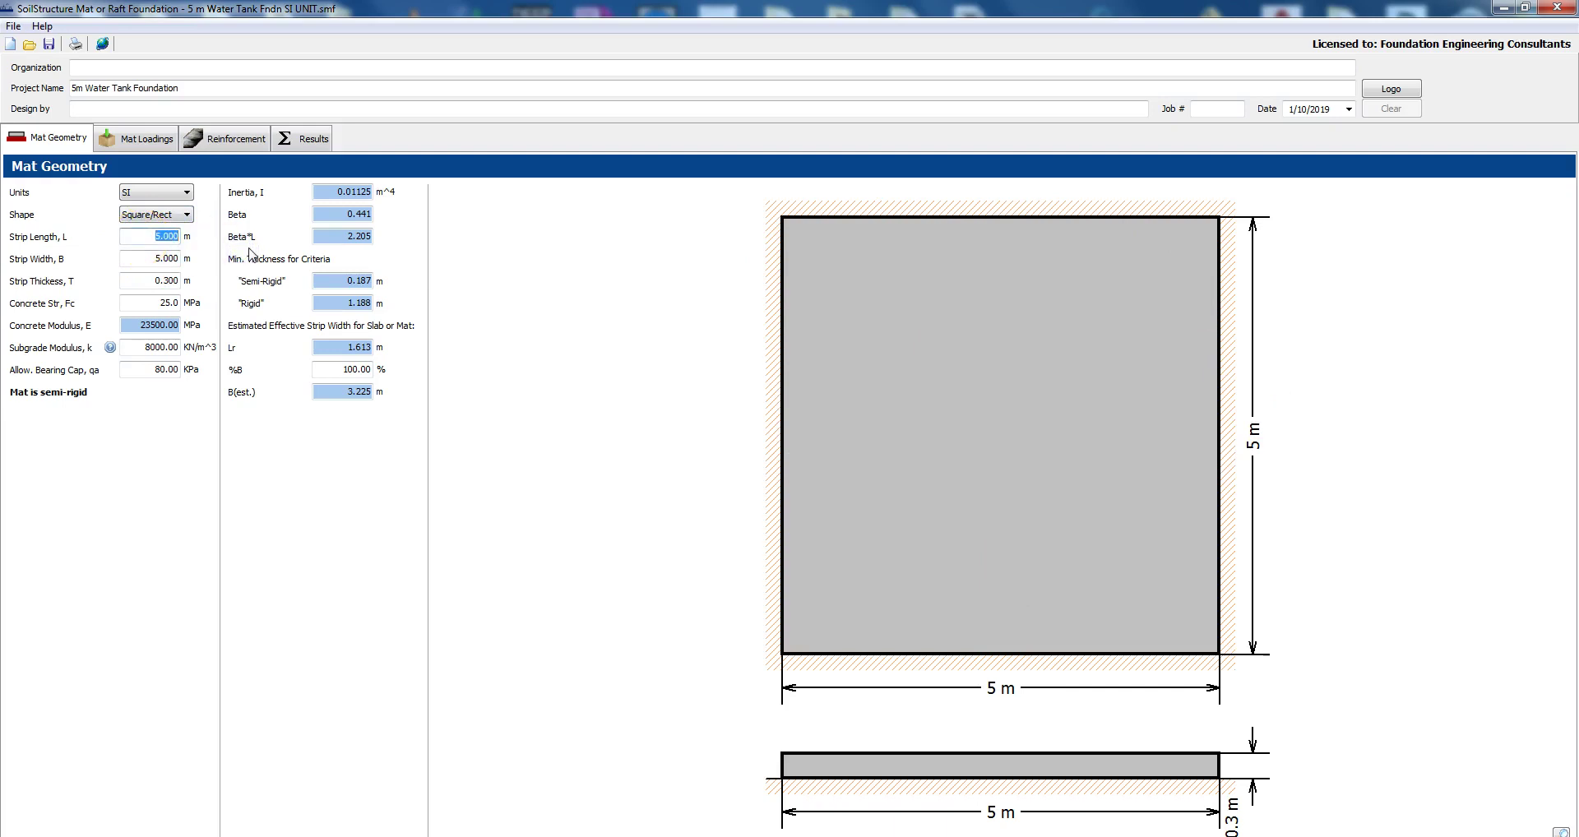
pyautogui.write('12')
pyautogui.click(147, 259)
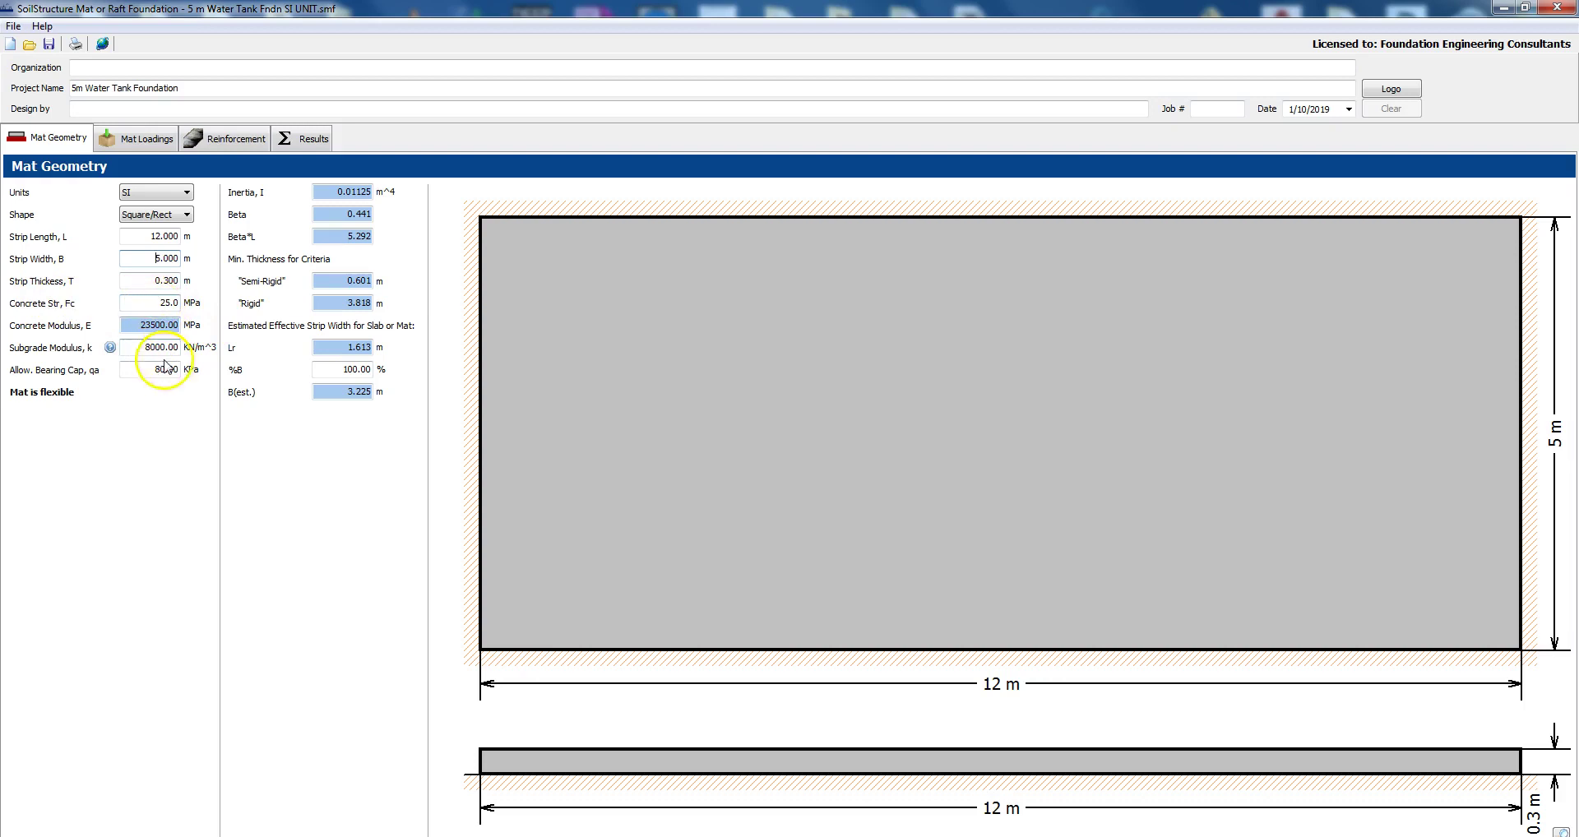
# - Check the typical subgrade modulus values, then set the subgrade modulus to 9500 KN/m^3
pyautogui.click(110, 347)
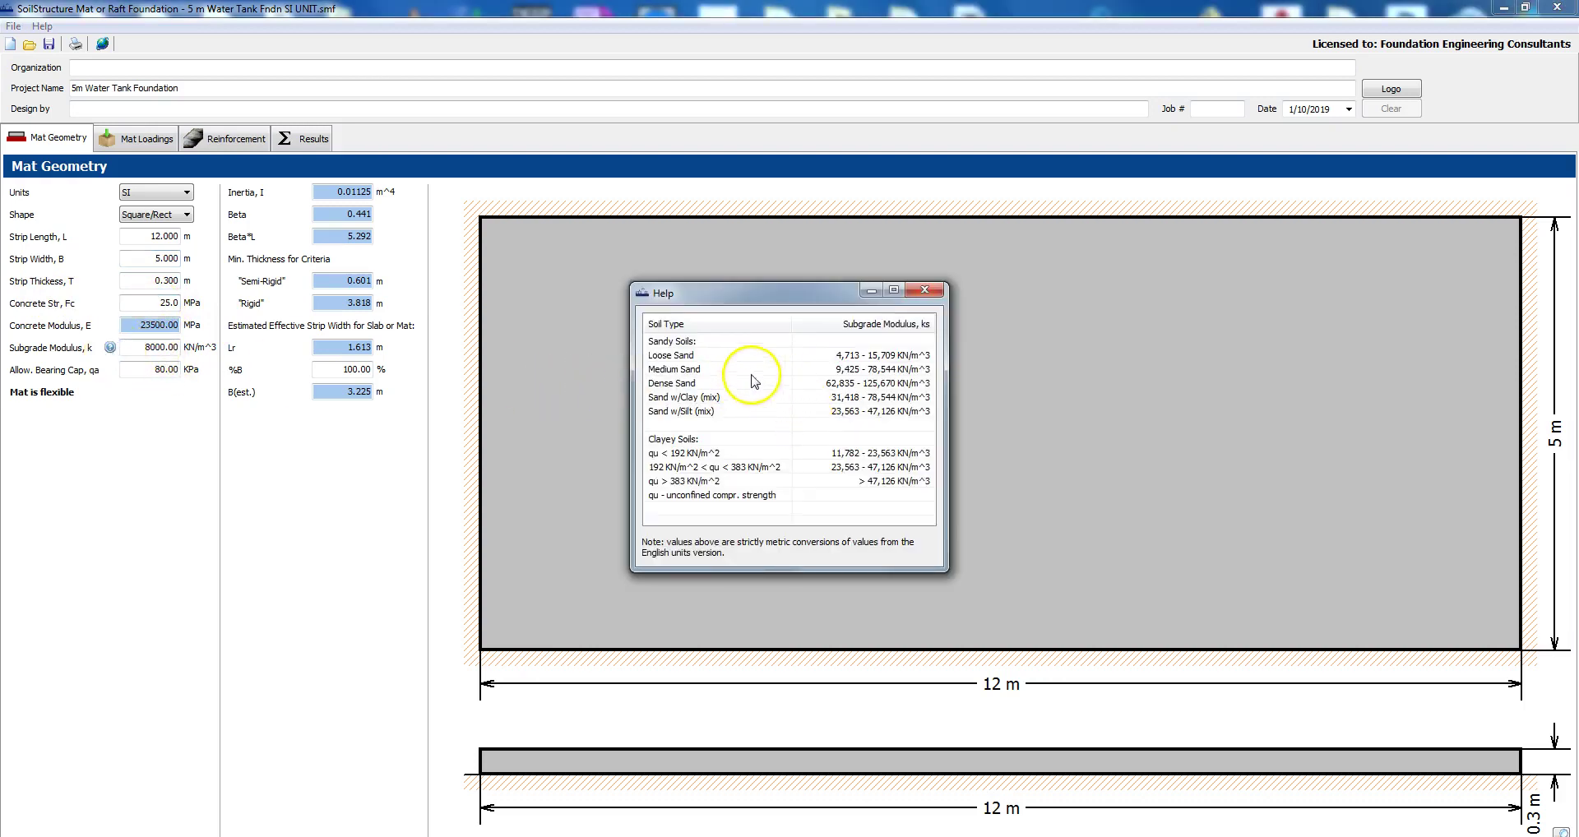
pyautogui.click(929, 298)
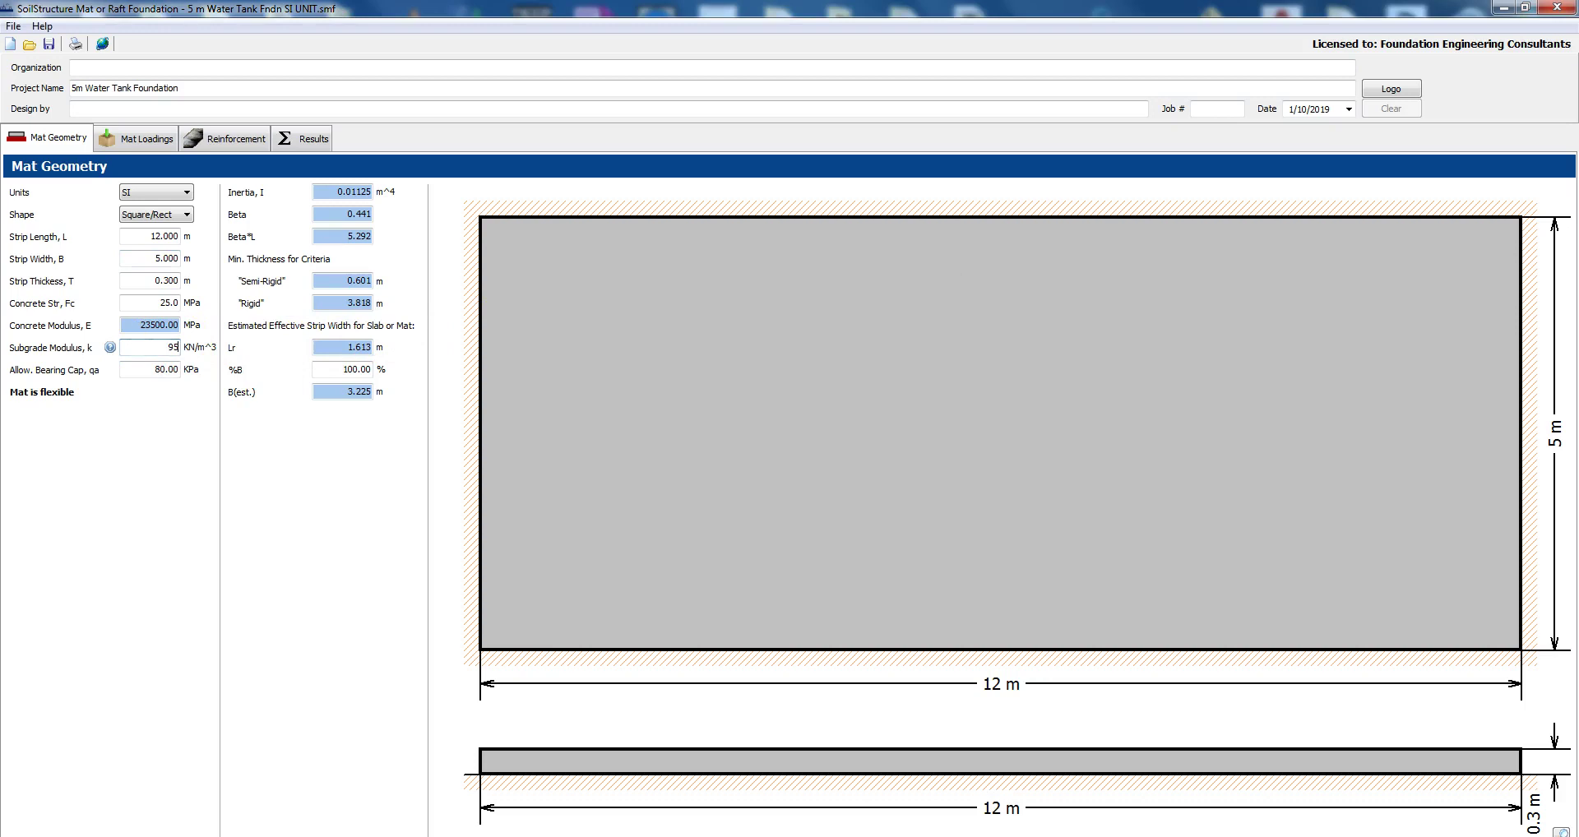
pyautogui.click(148, 375)
# - Set the first distributed load to −3 KN/m across the full 12 m
pyautogui.click(142, 140)
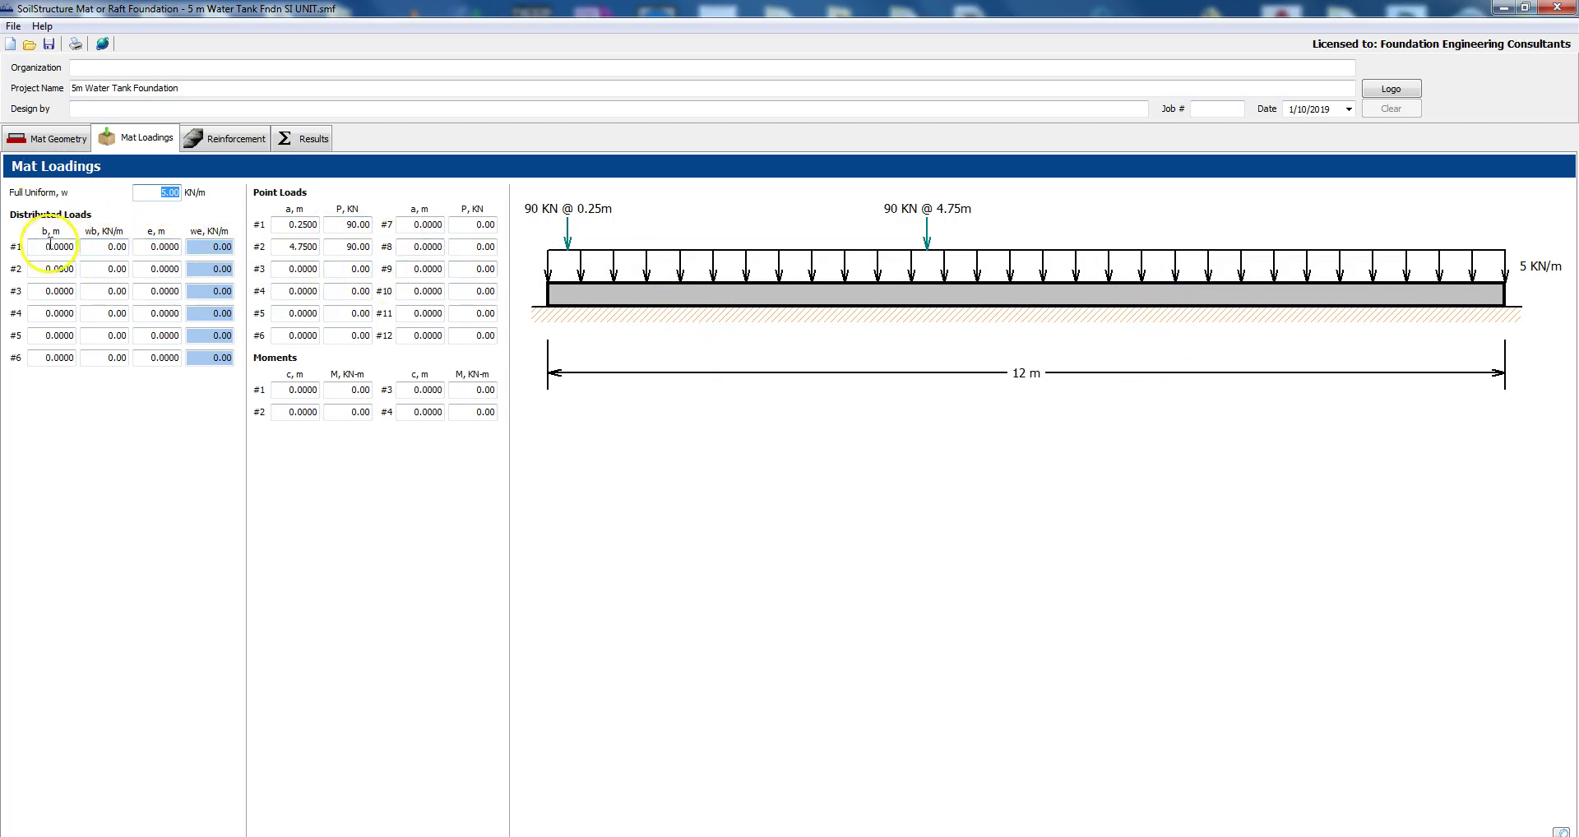
pyautogui.click(156, 247)
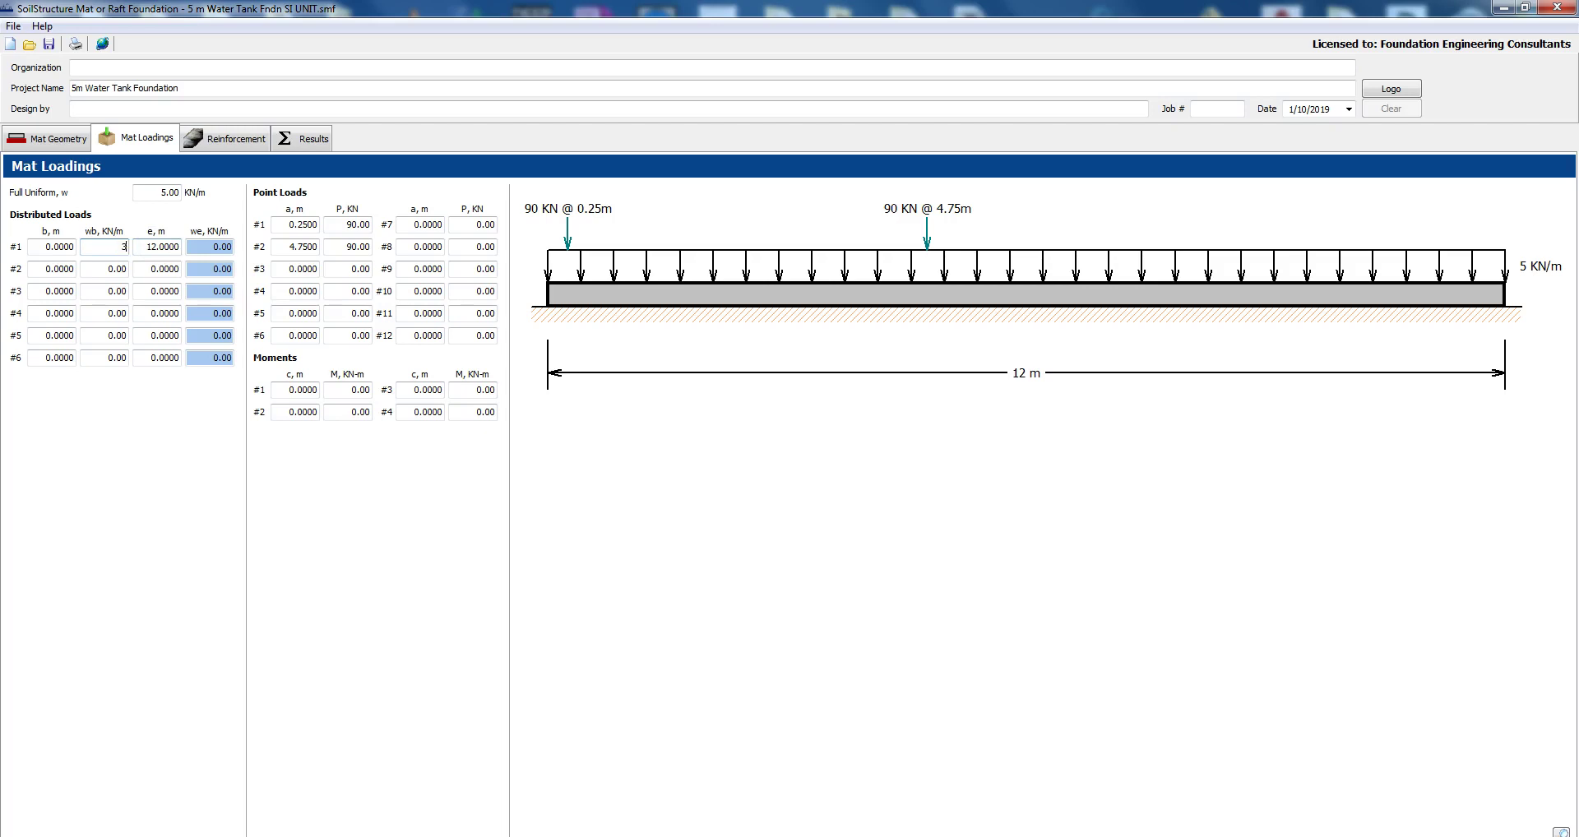
pyautogui.click(197, 245)
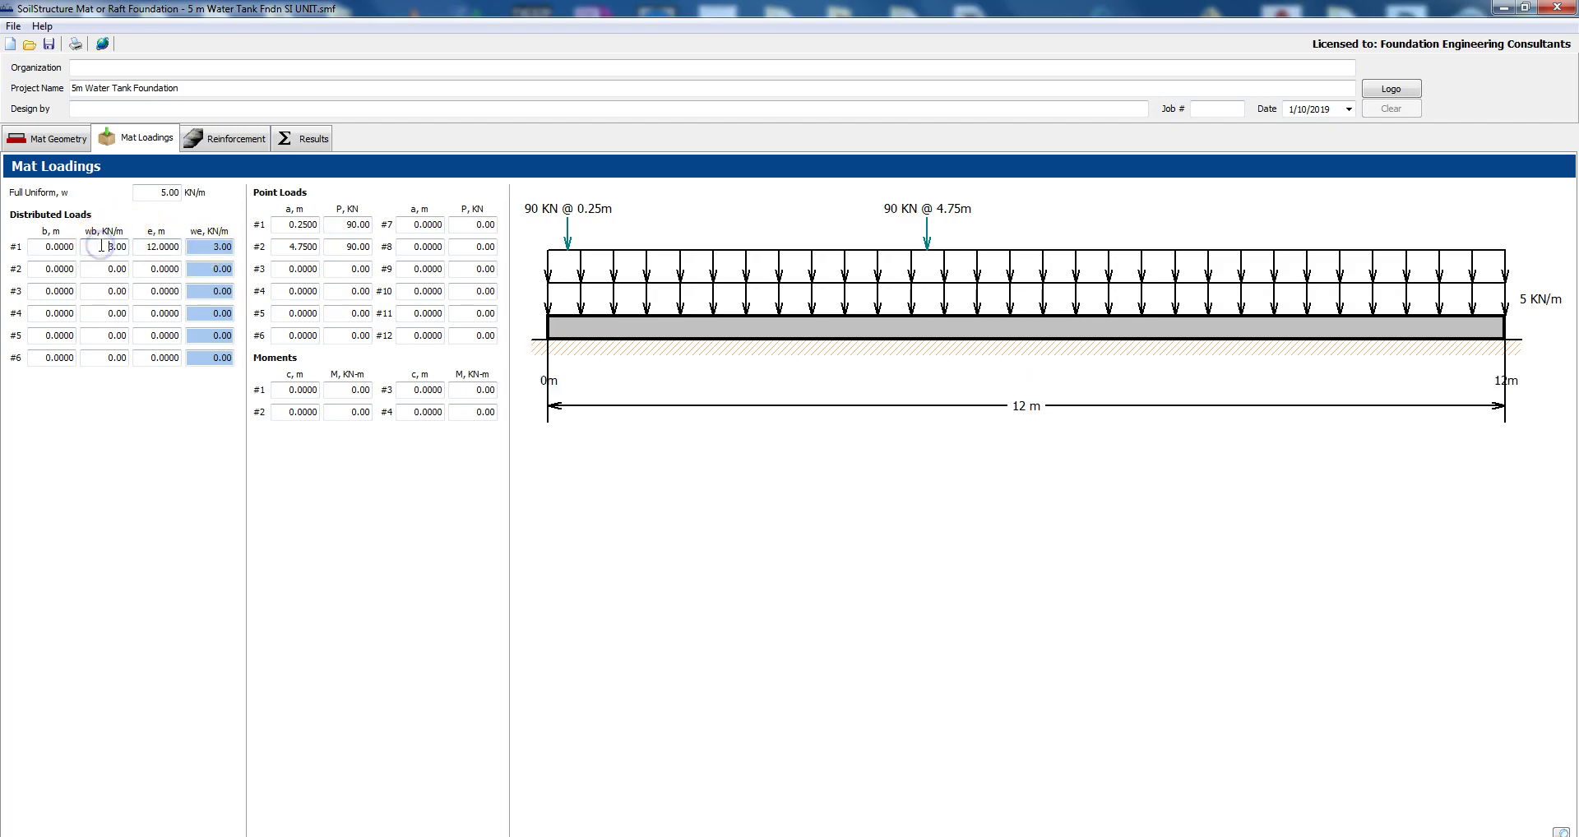
pyautogui.click(148, 246)
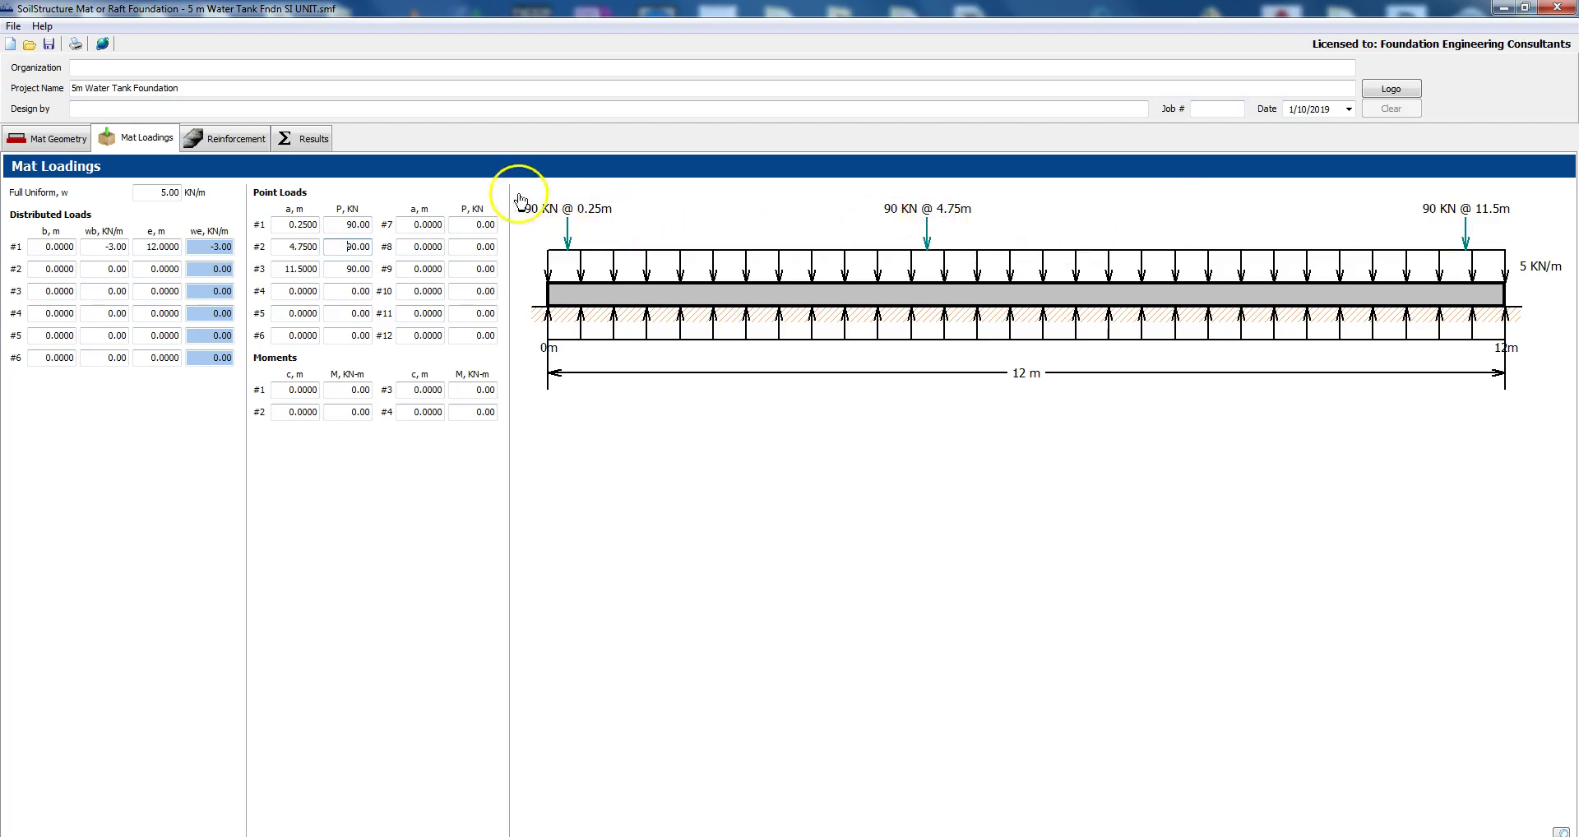
# - Move the second point load to 5.75 m
pyautogui.click(294, 247)
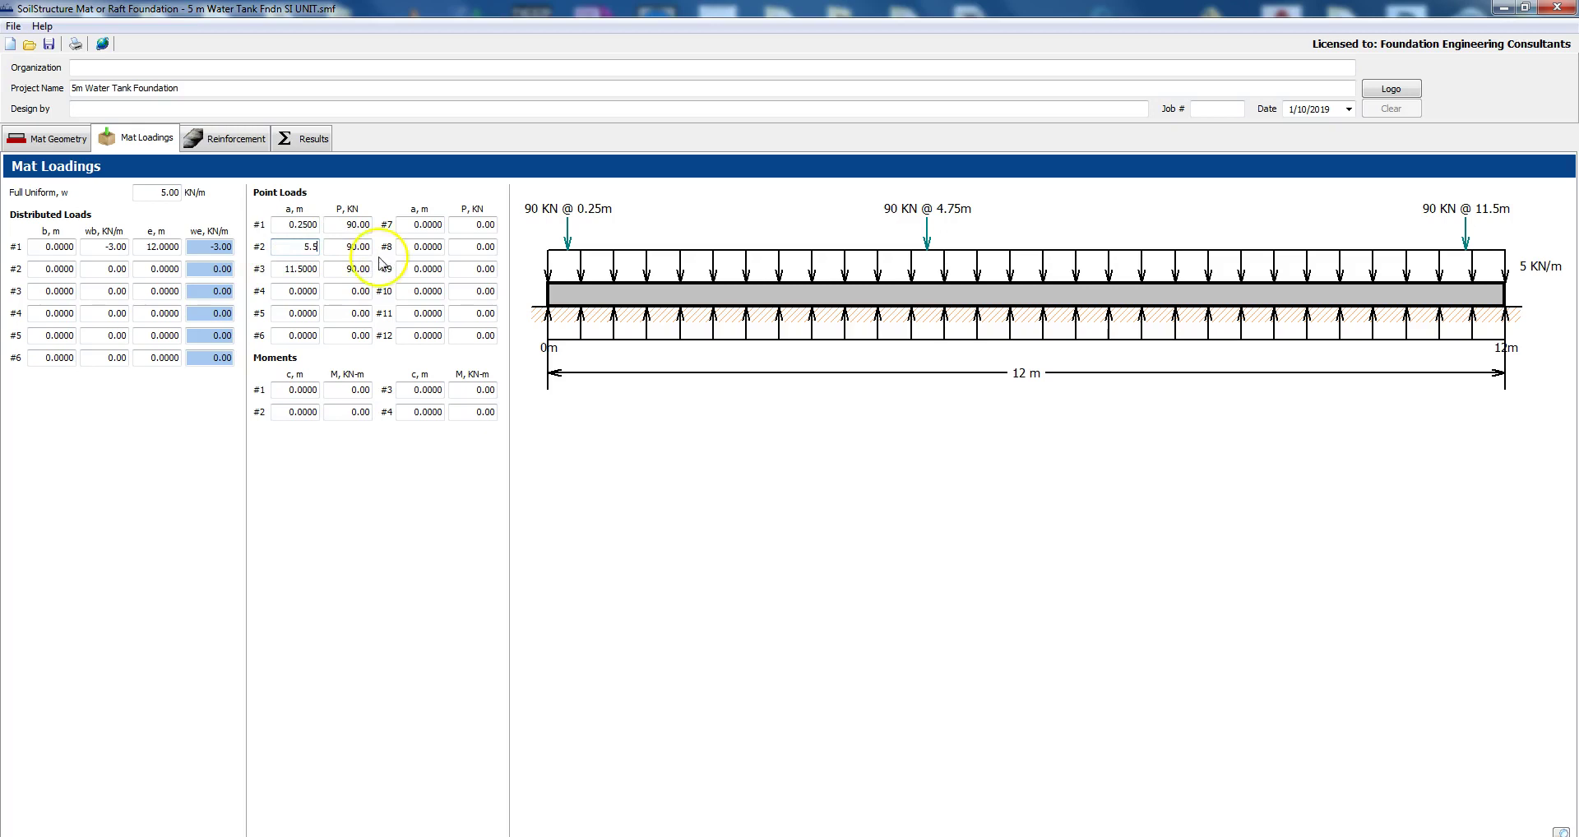
pyautogui.click(371, 248)
pyautogui.click(293, 224)
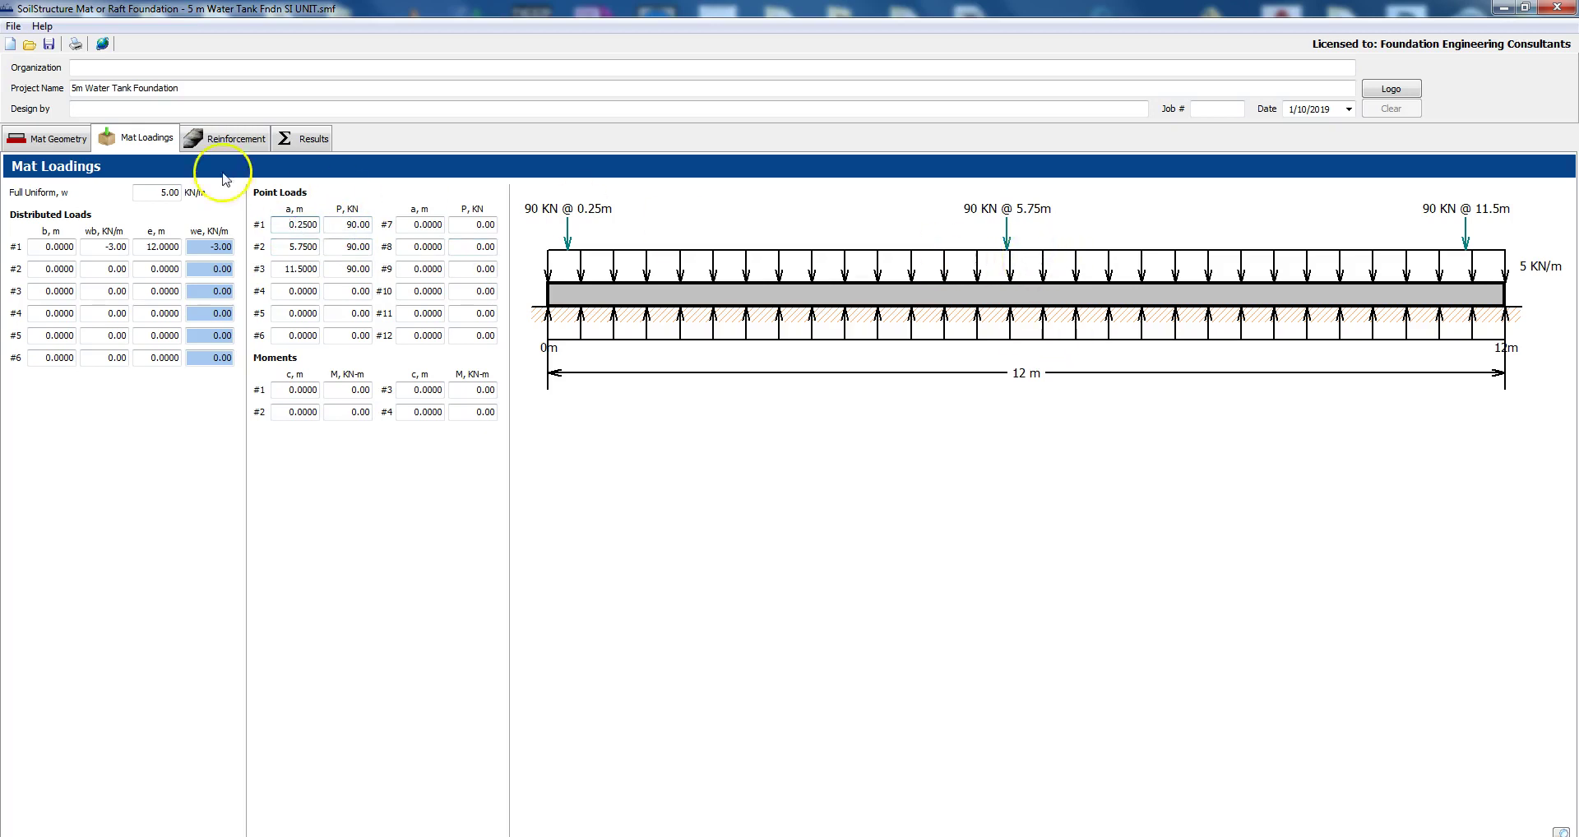
pyautogui.click(215, 140)
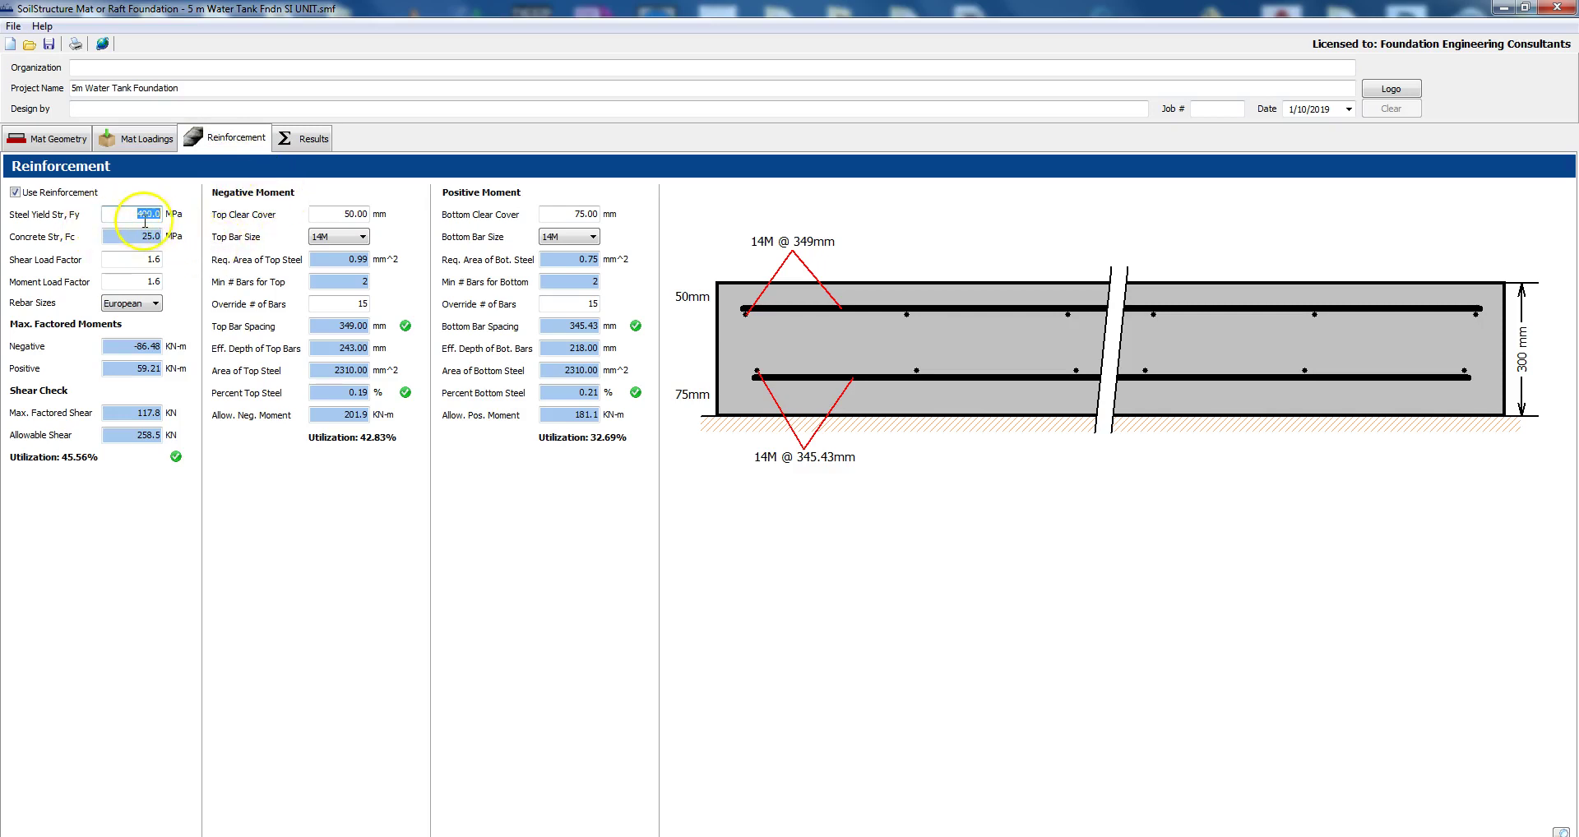
# - Set both the shear and moment load factors to 1.4 and let the design recalculate
pyautogui.doubleClick(132, 257)
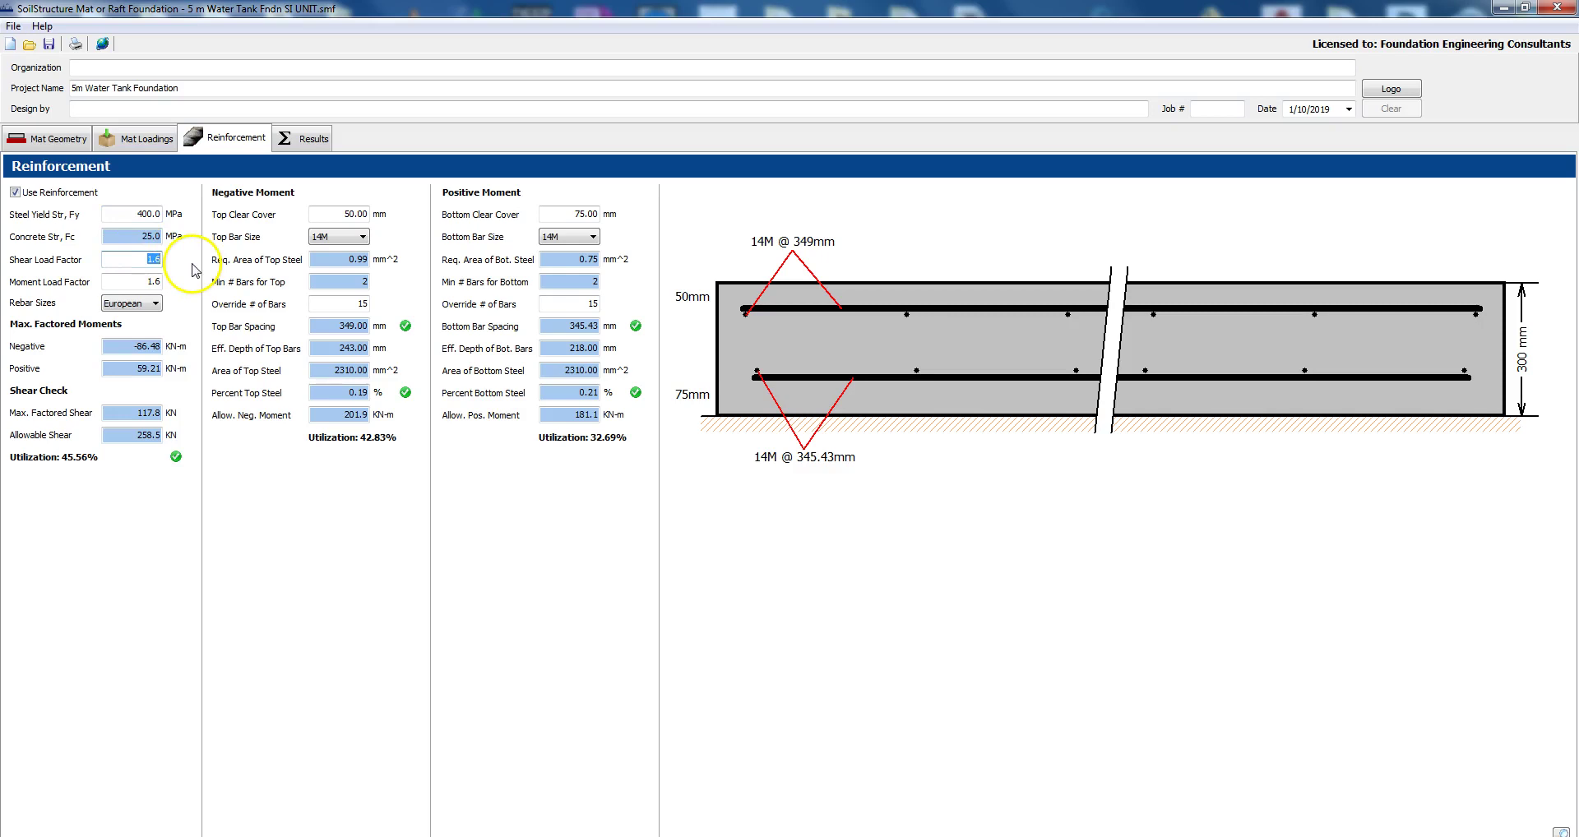
pyautogui.doubleClick(173, 282)
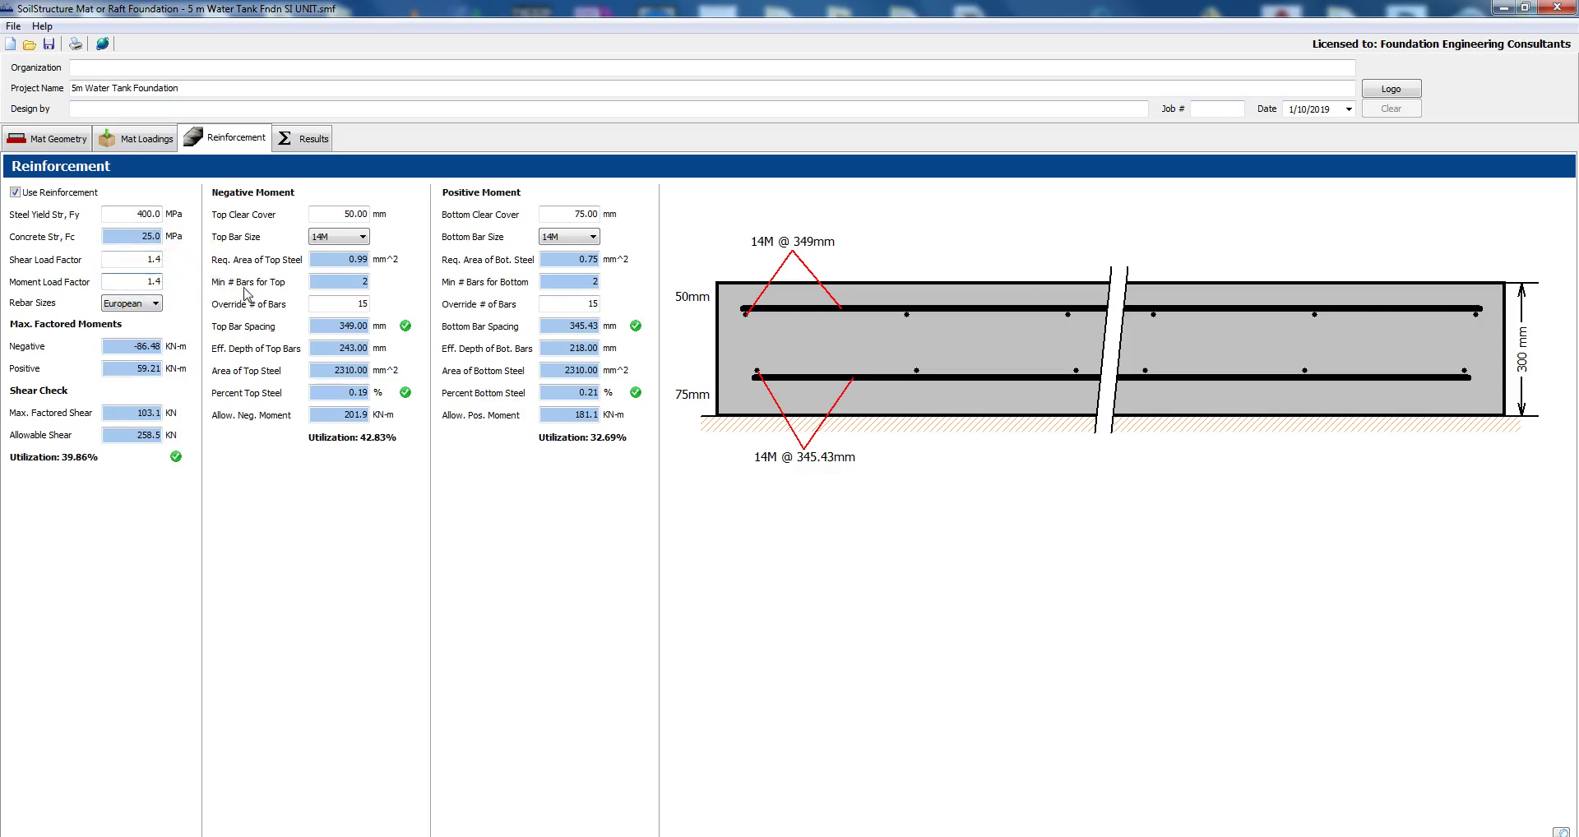
pyautogui.click(132, 262)
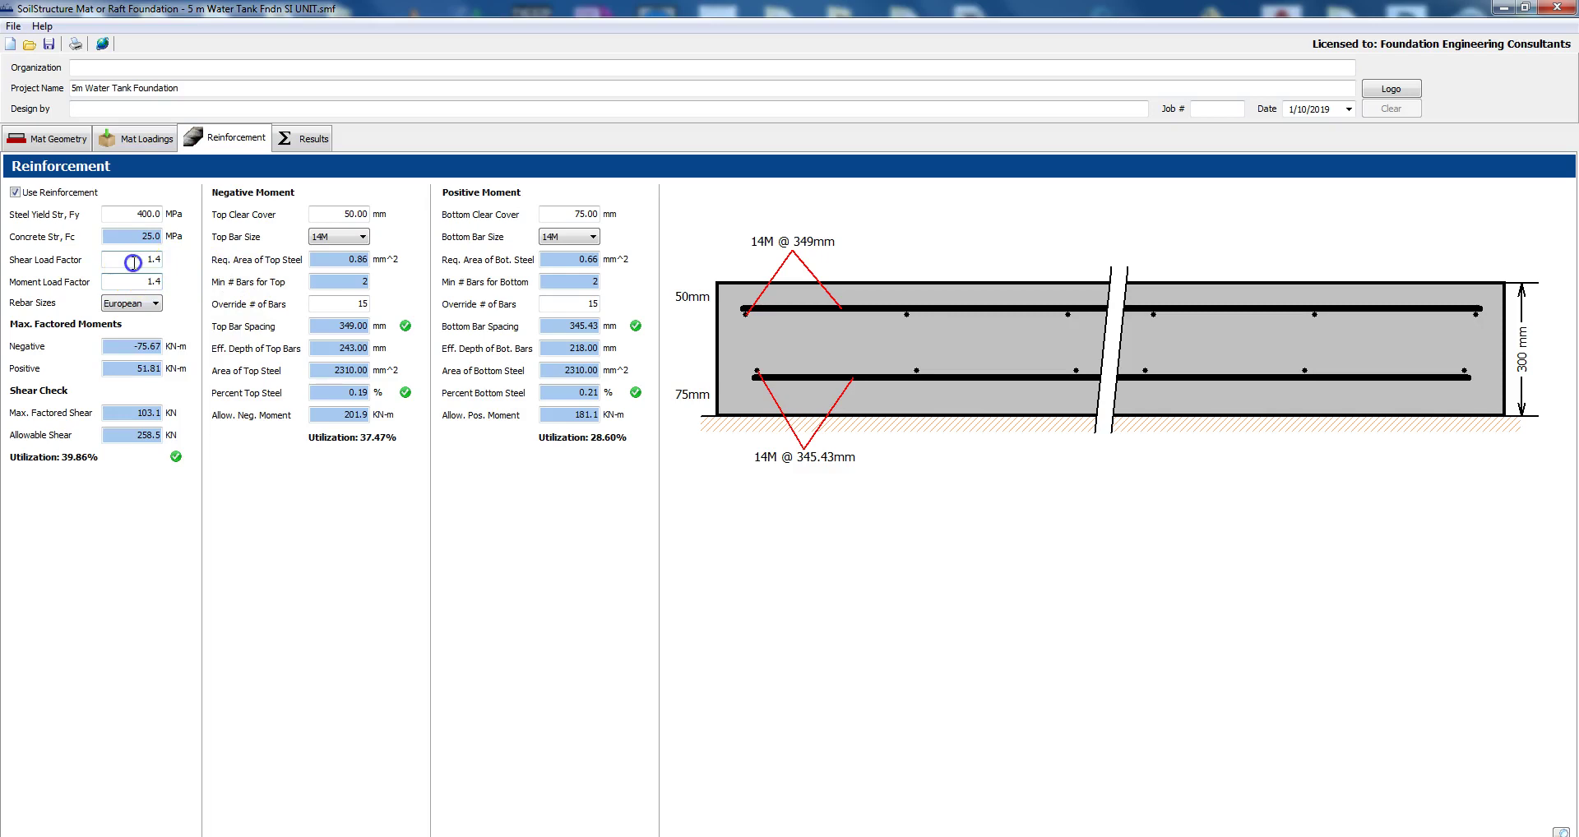
pyautogui.click(141, 307)
pyautogui.click(370, 448)
pyautogui.click(370, 311)
pyautogui.click(360, 240)
pyautogui.click(983, 475)
# - Change the strip thickness to 0.200 m and return to the reinforcement design
pyautogui.click(47, 137)
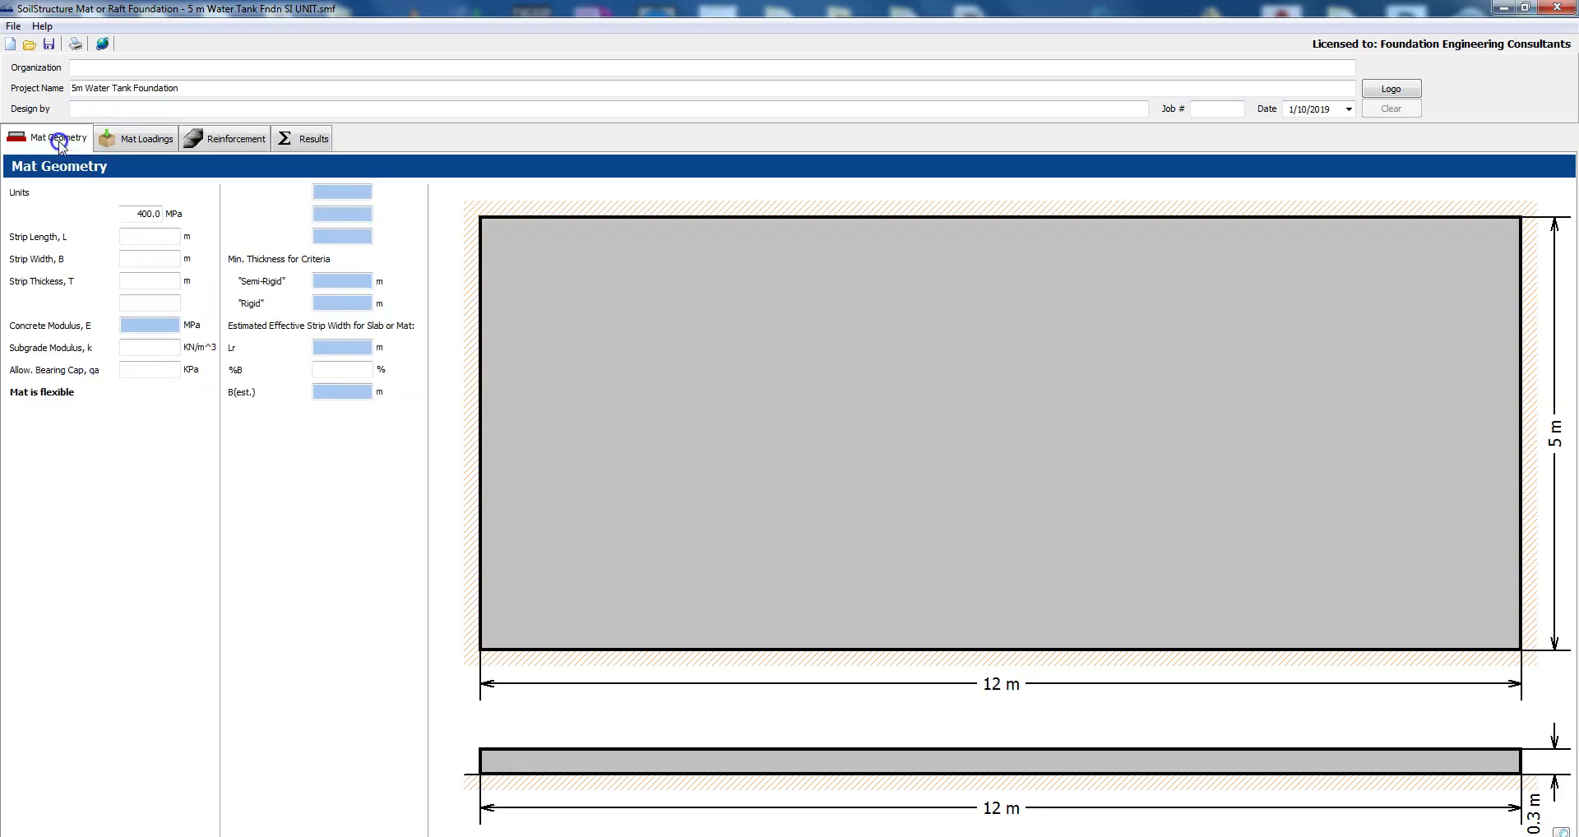
pyautogui.doubleClick(148, 280)
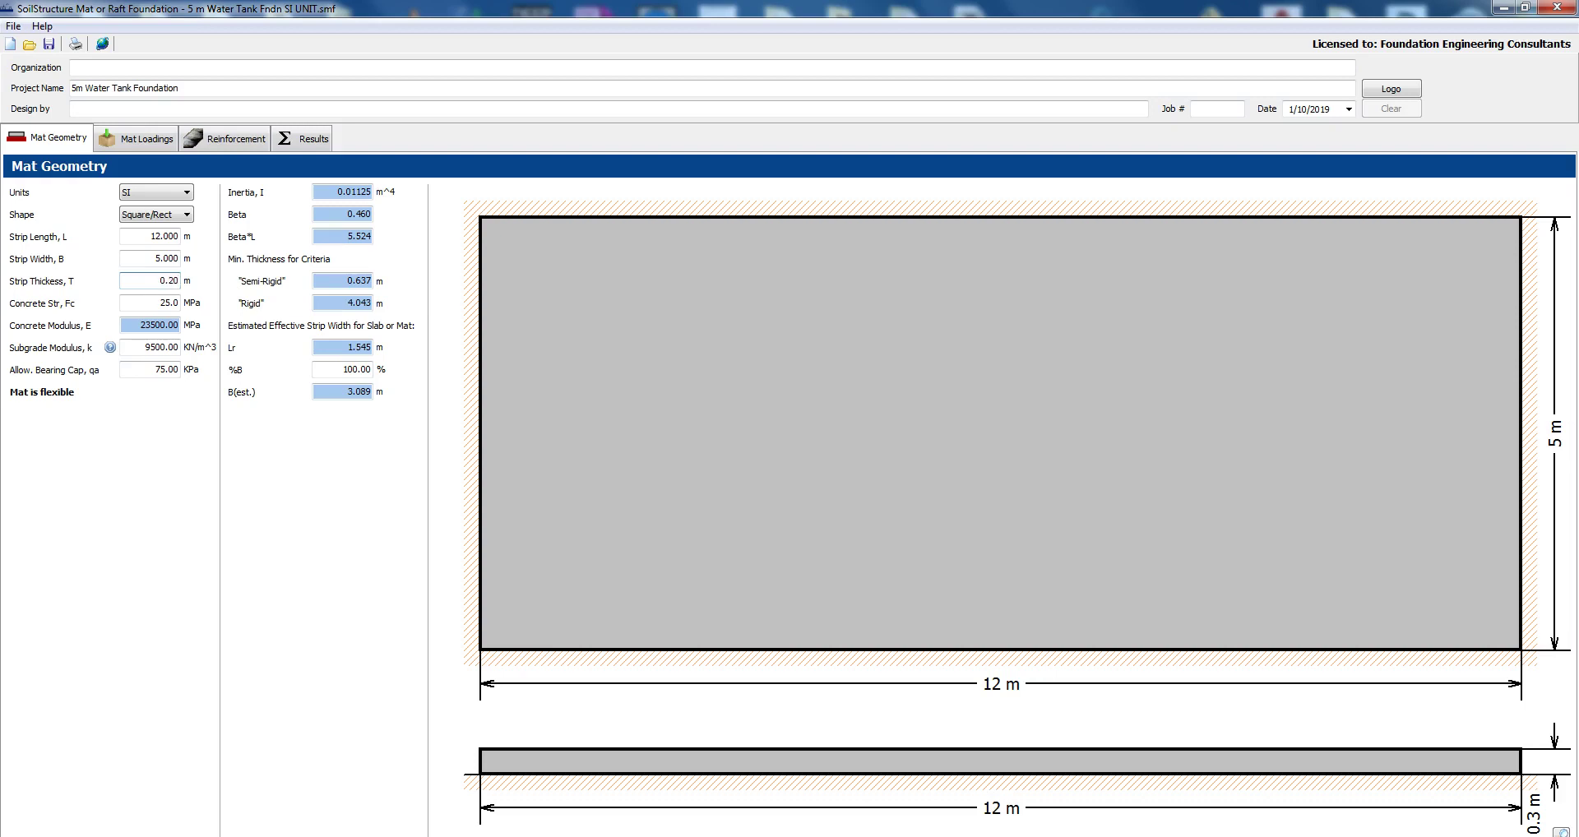
pyautogui.write('0.2')
pyautogui.click(155, 258)
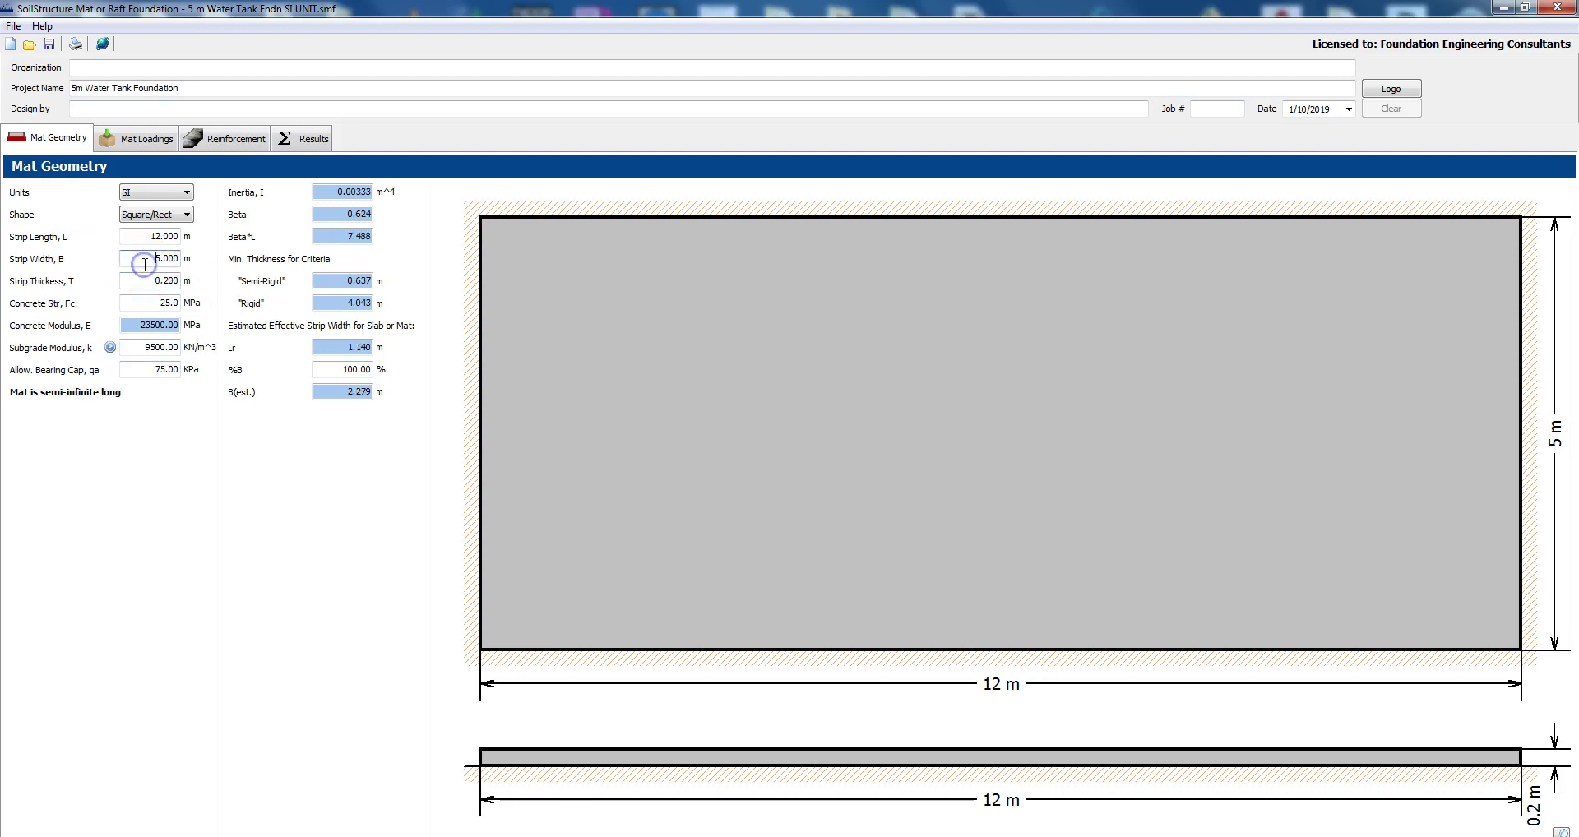
pyautogui.click(239, 138)
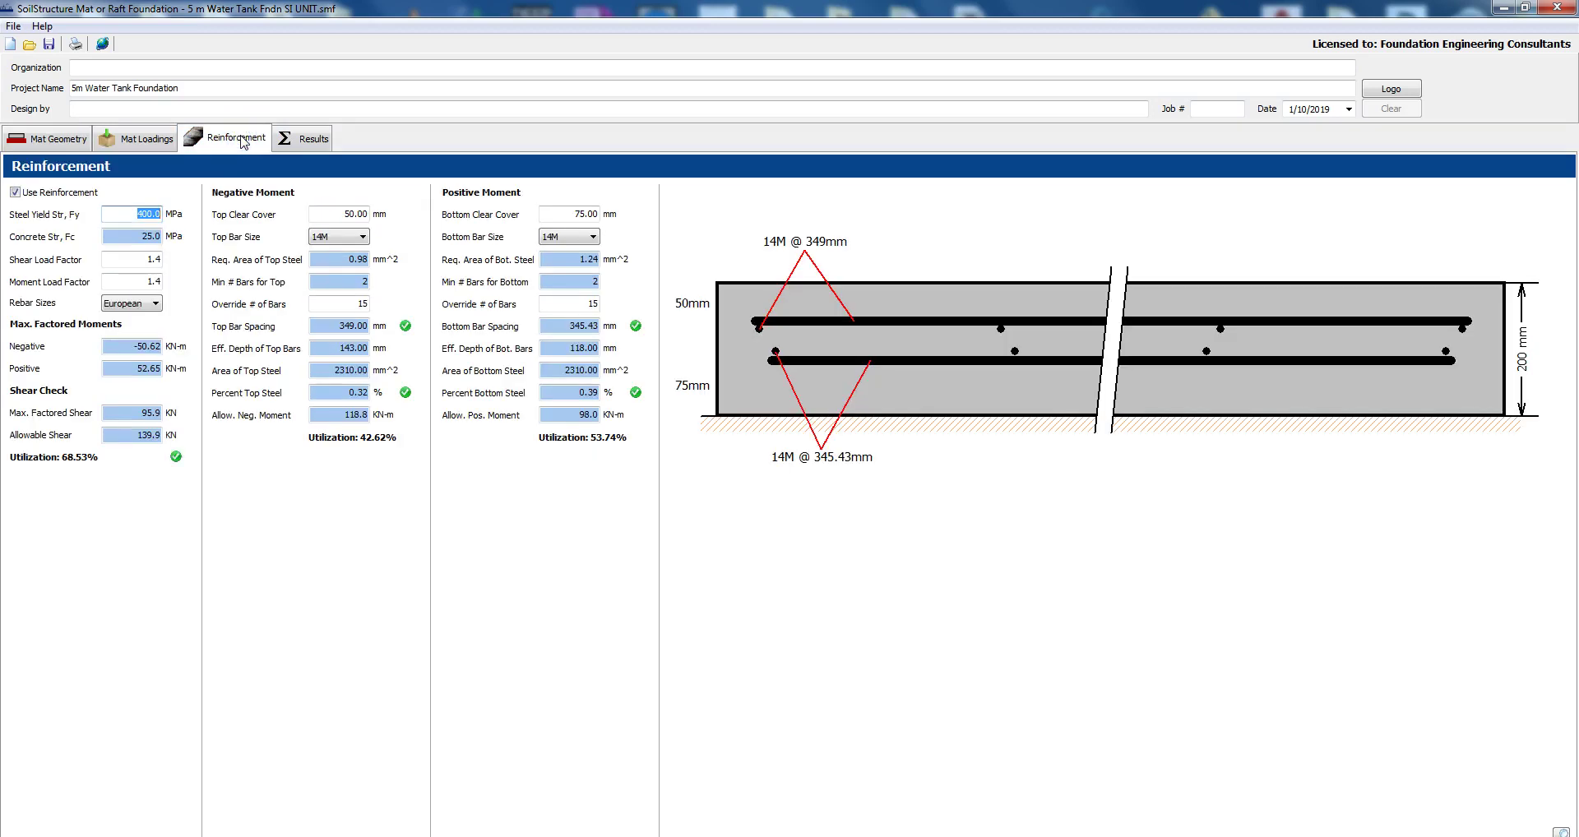
# - Try bottom bar count overrides of 12, 10 and 11
pyautogui.click(133, 281)
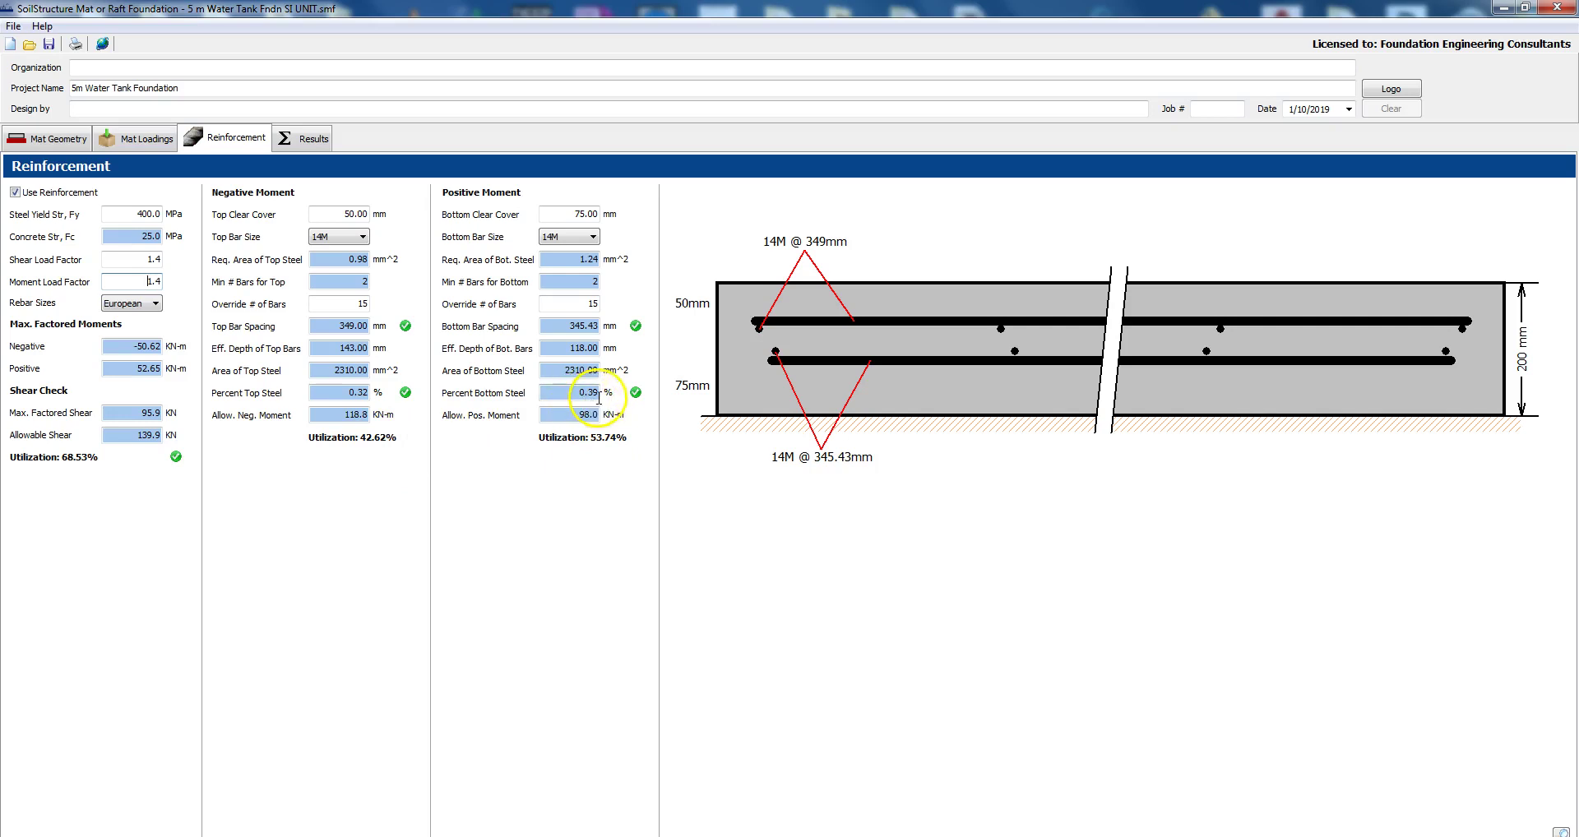
pyautogui.doubleClick(590, 304)
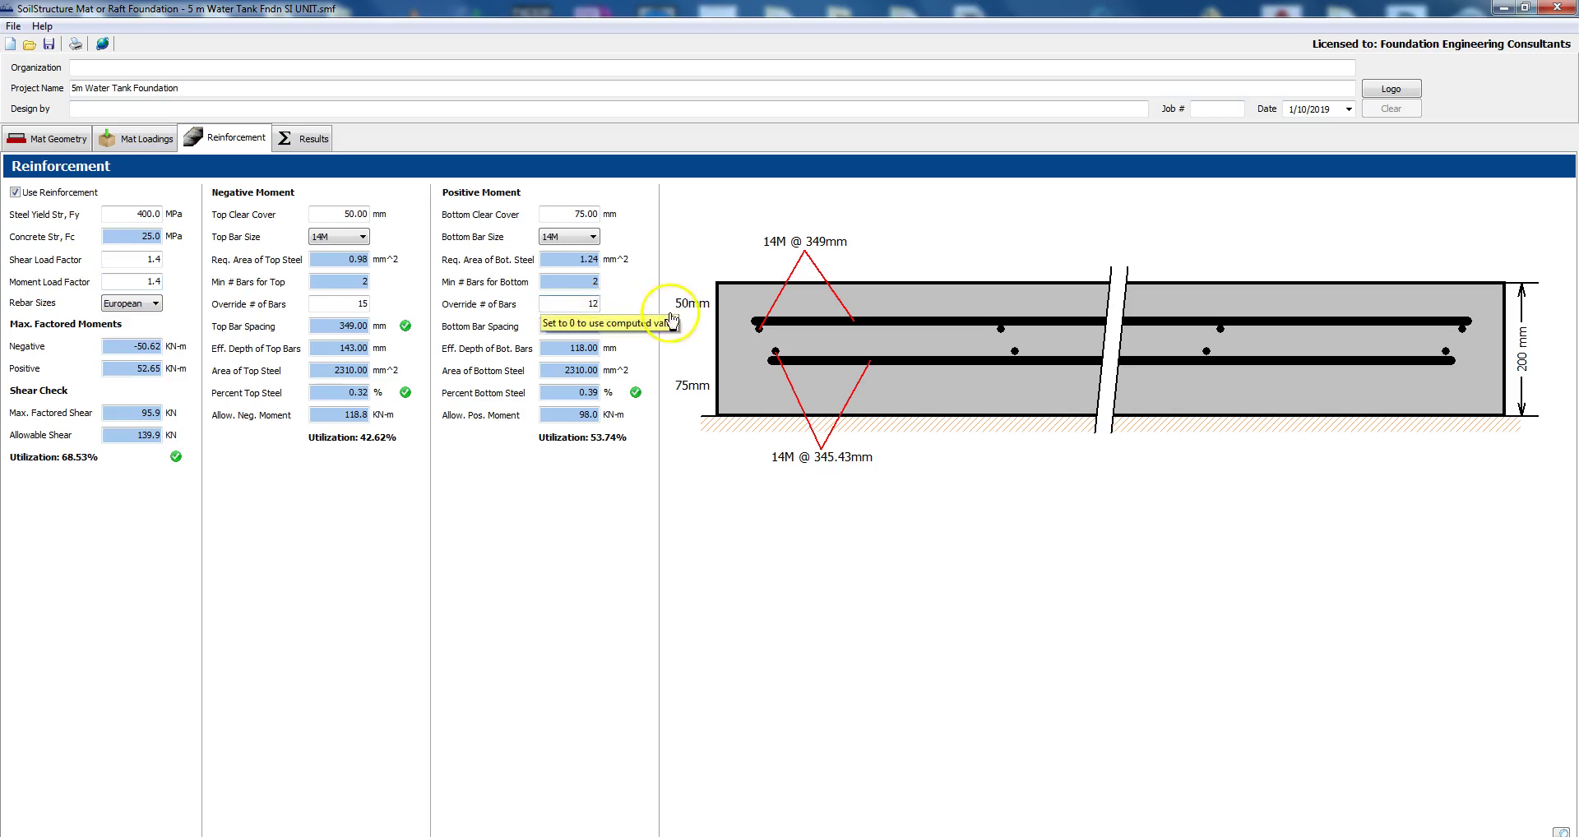
pyautogui.click(563, 348)
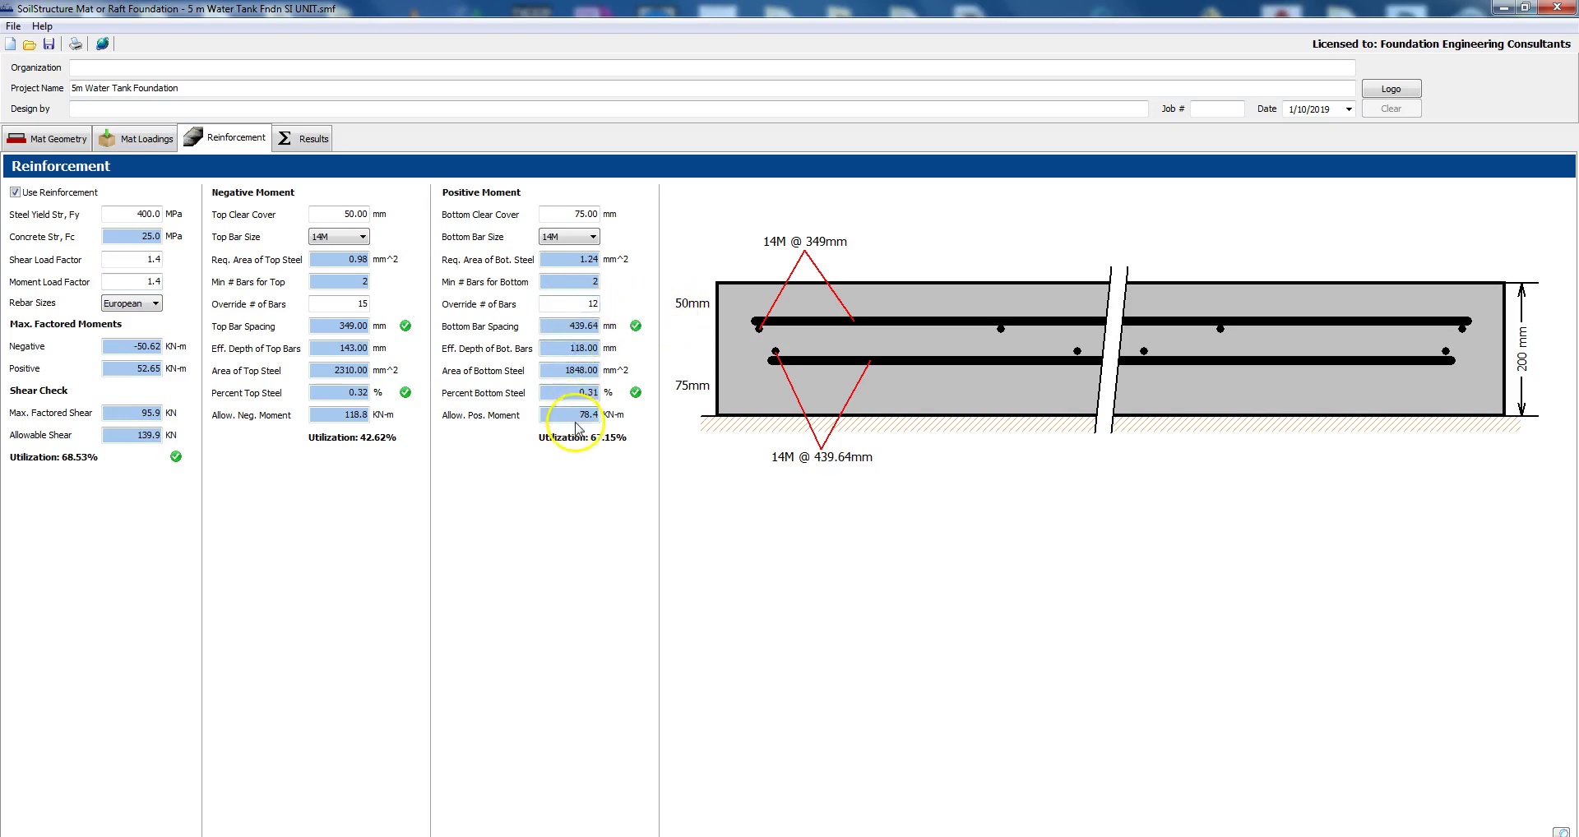
pyautogui.click(590, 300)
pyautogui.doubleClick(590, 300)
pyautogui.write('10')
pyautogui.press('Return')
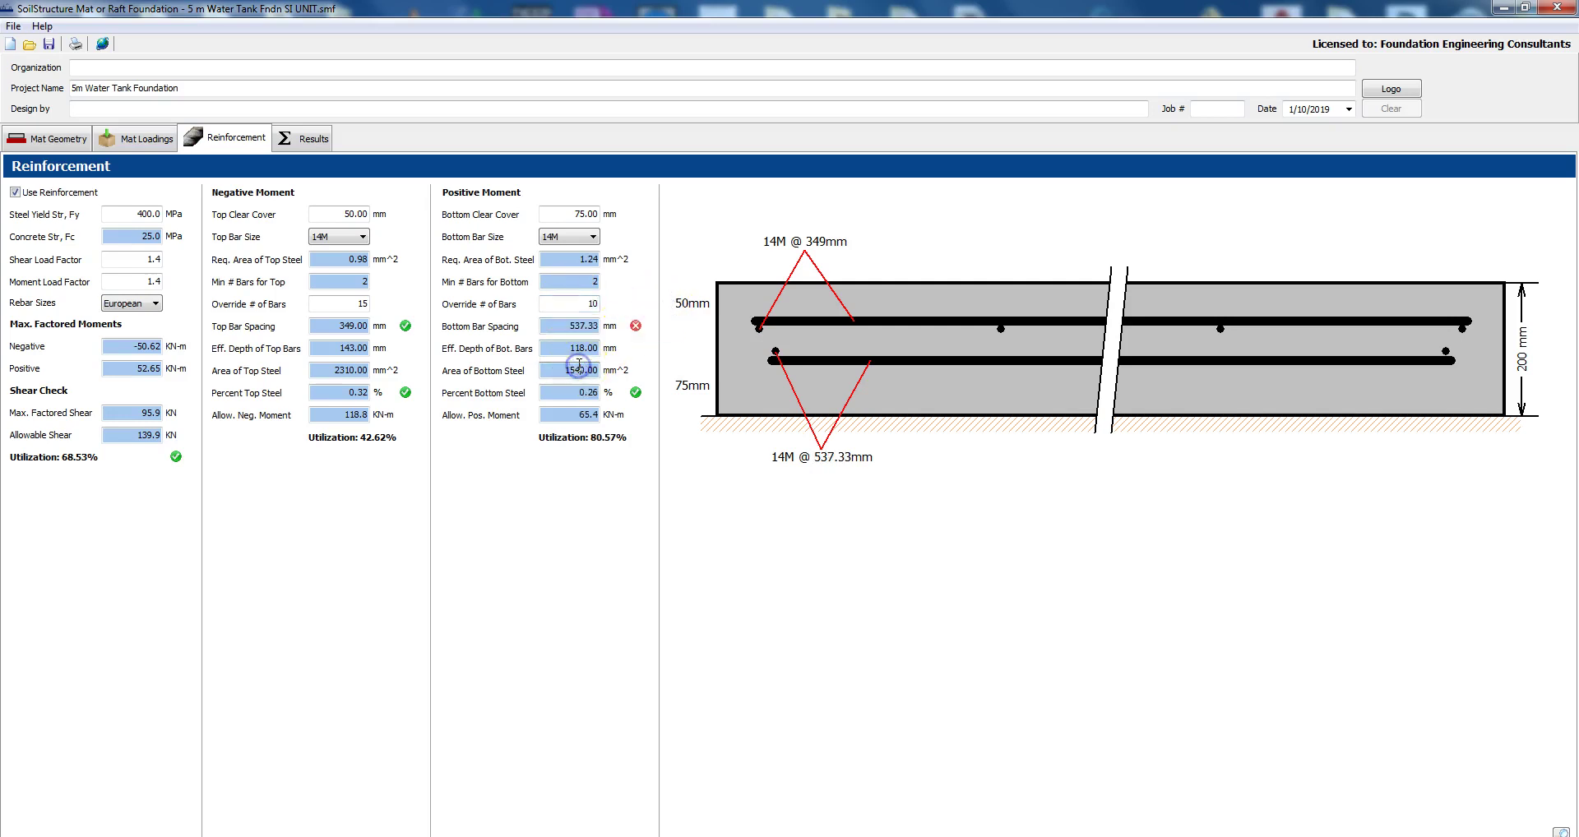
pyautogui.doubleClick(593, 302)
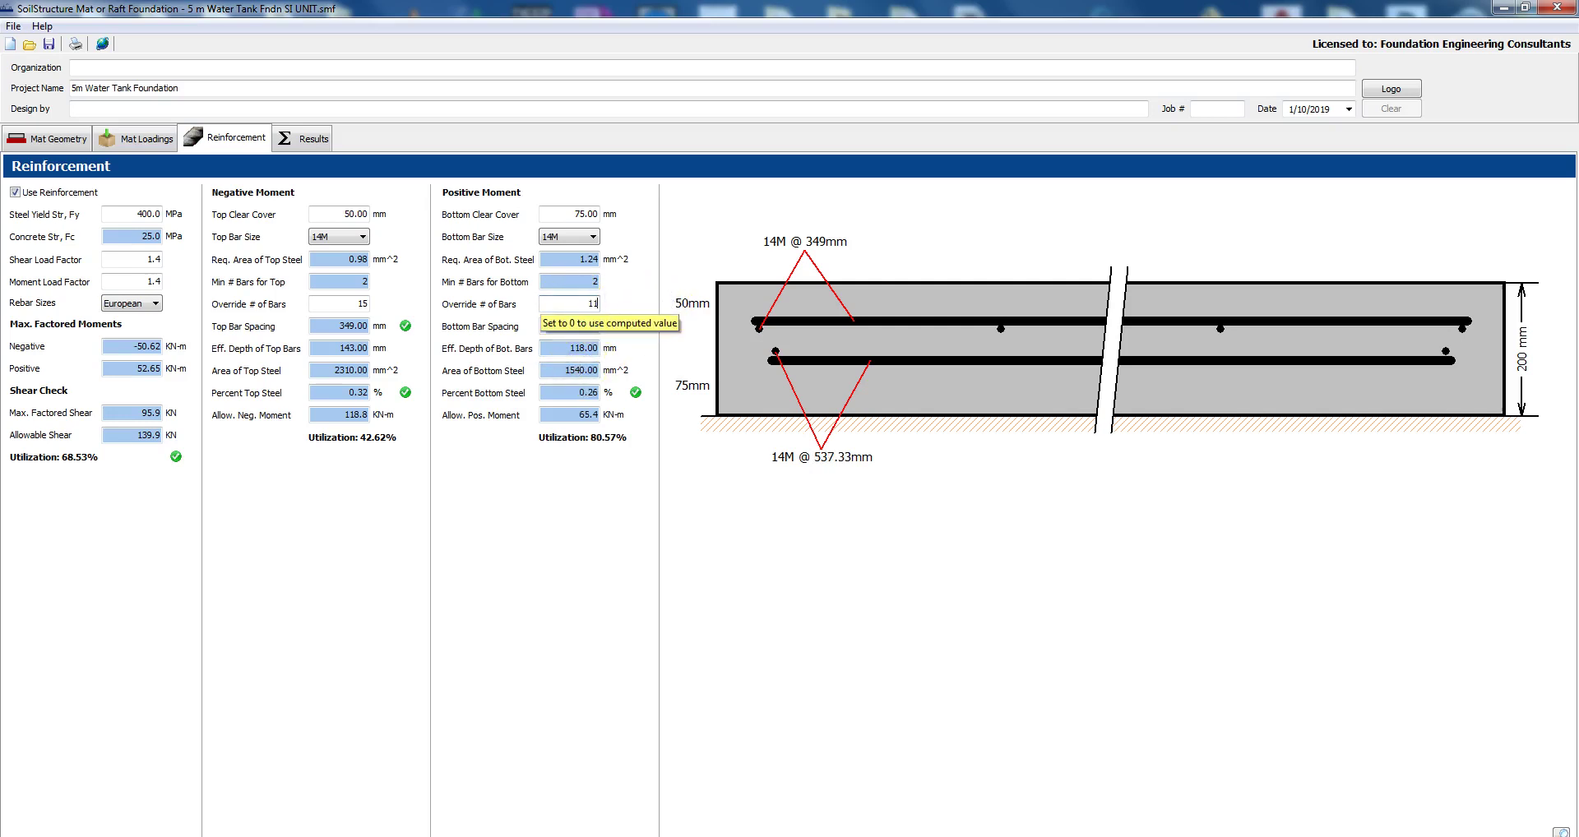
pyautogui.write('11')
pyautogui.click(572, 371)
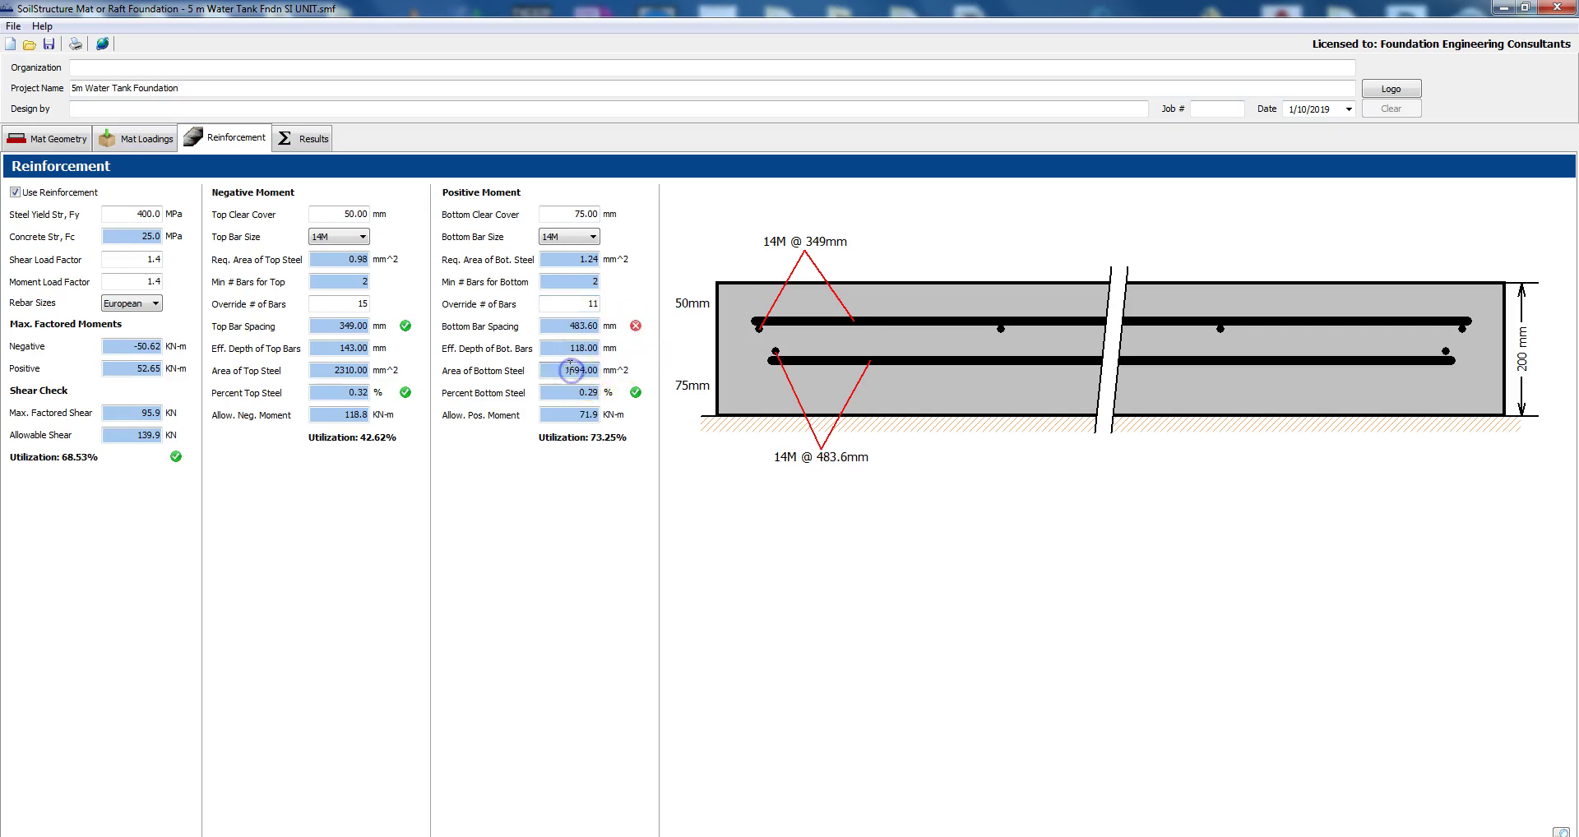
# - Settle on 12 bars each for the bottom and top reinforcement
pyautogui.doubleClick(588, 304)
pyautogui.write('1')
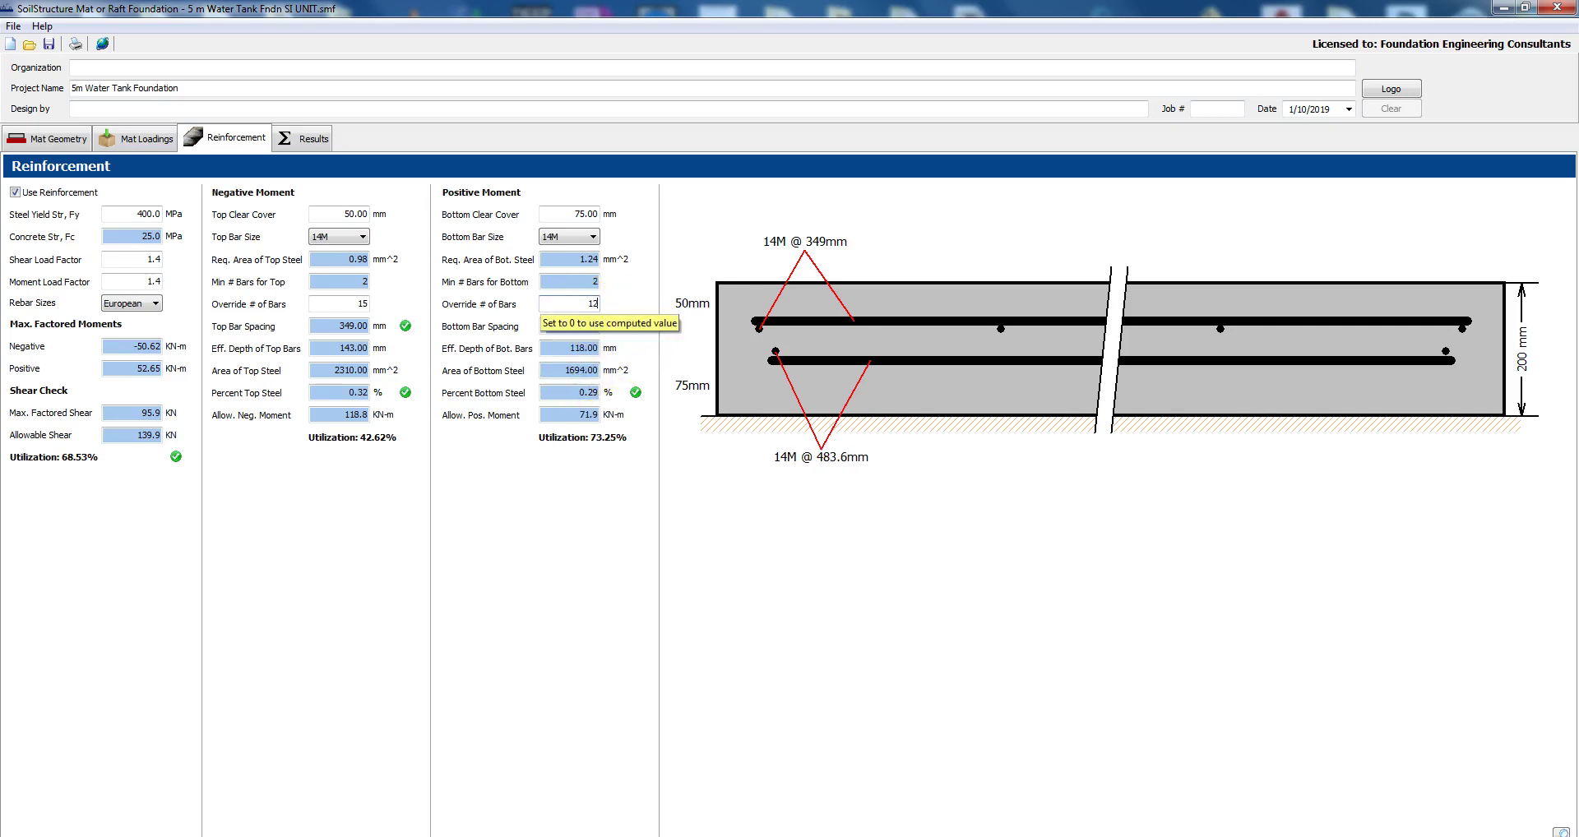
pyautogui.click(570, 348)
pyautogui.click(672, 342)
pyautogui.doubleClick(373, 305)
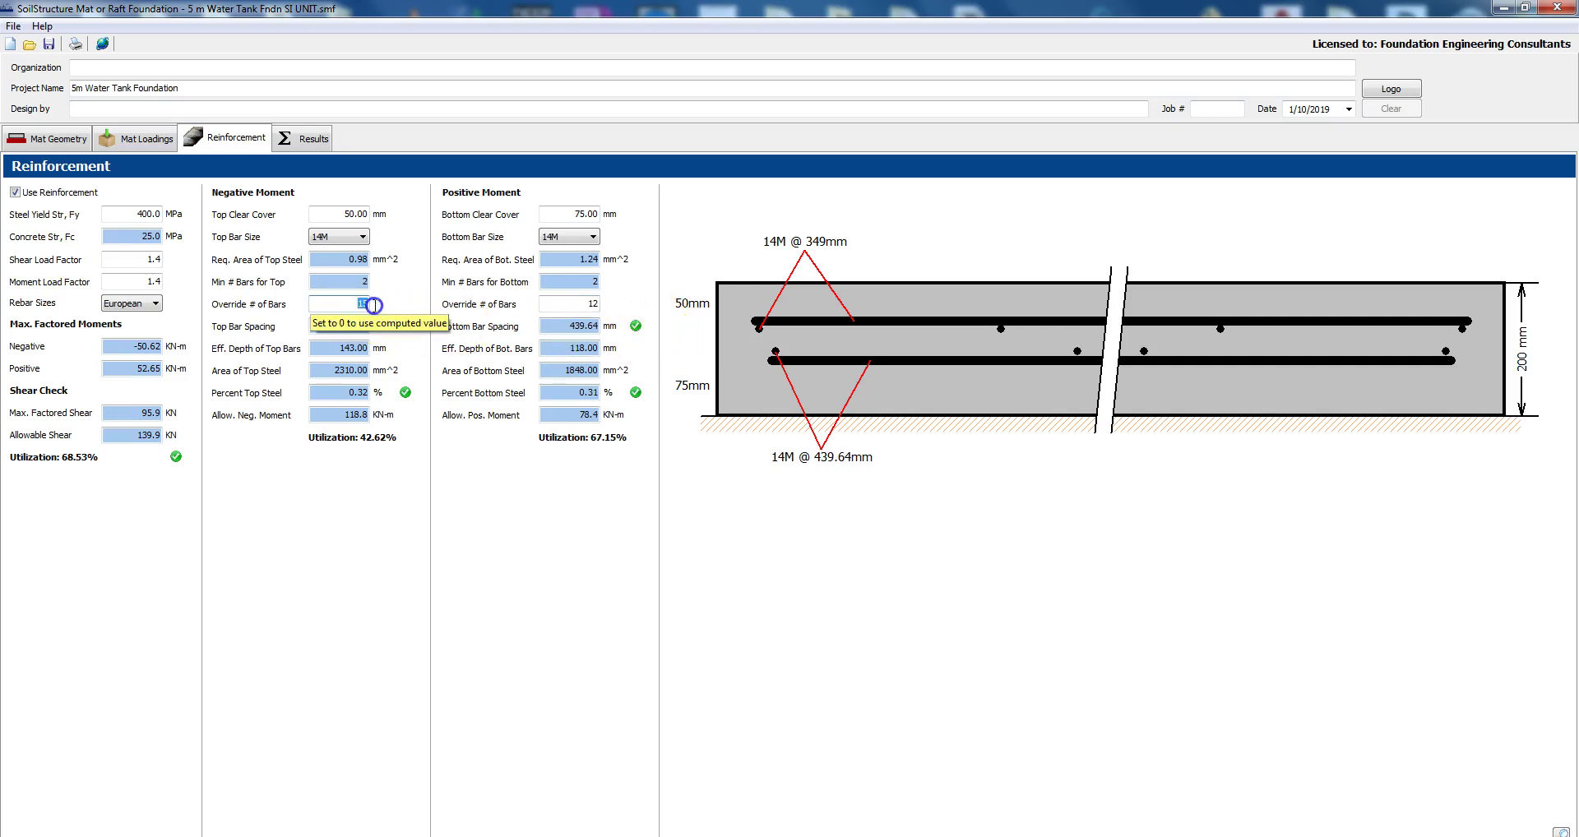
pyautogui.click(357, 350)
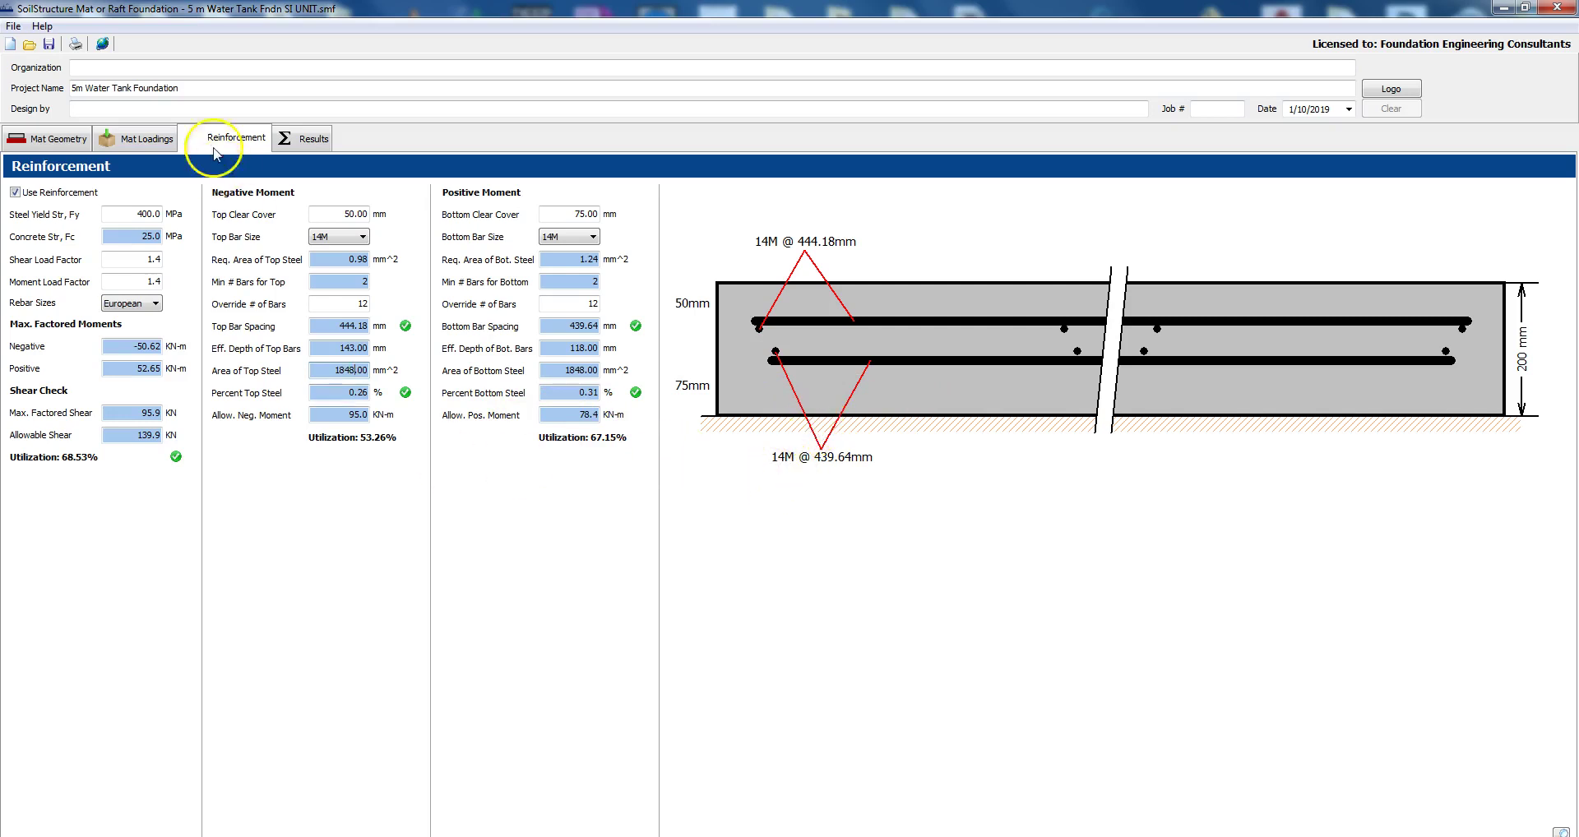
# - Set result distances of 3, 7 and 12 m and display the shear, moment, deflection and pressure graphs
pyautogui.click(302, 140)
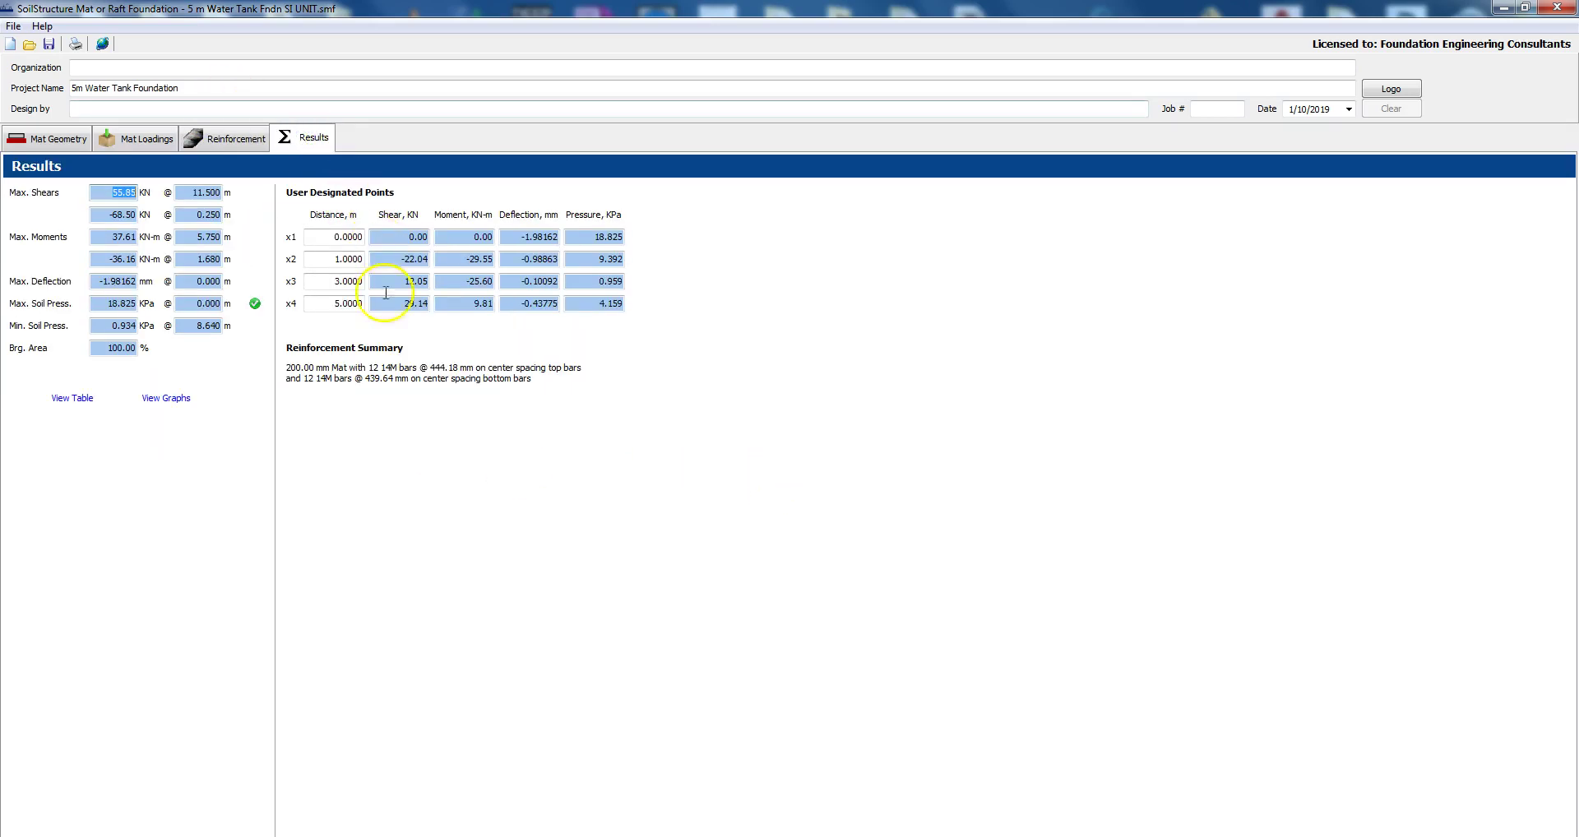
pyautogui.click(54, 138)
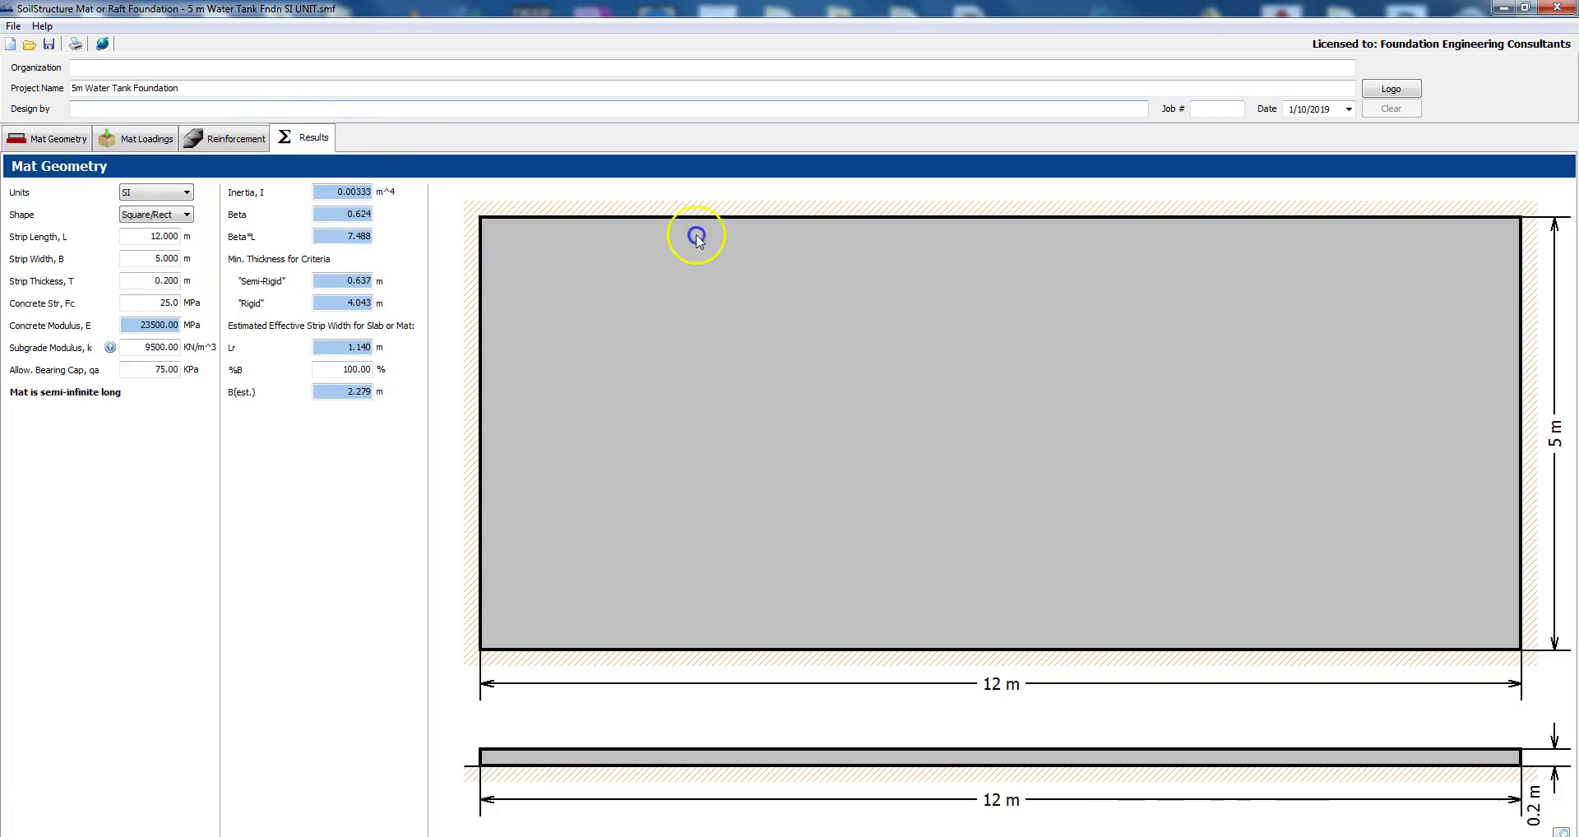
pyautogui.click(303, 140)
pyautogui.click(331, 261)
pyautogui.write('3')
pyautogui.press('Tab')
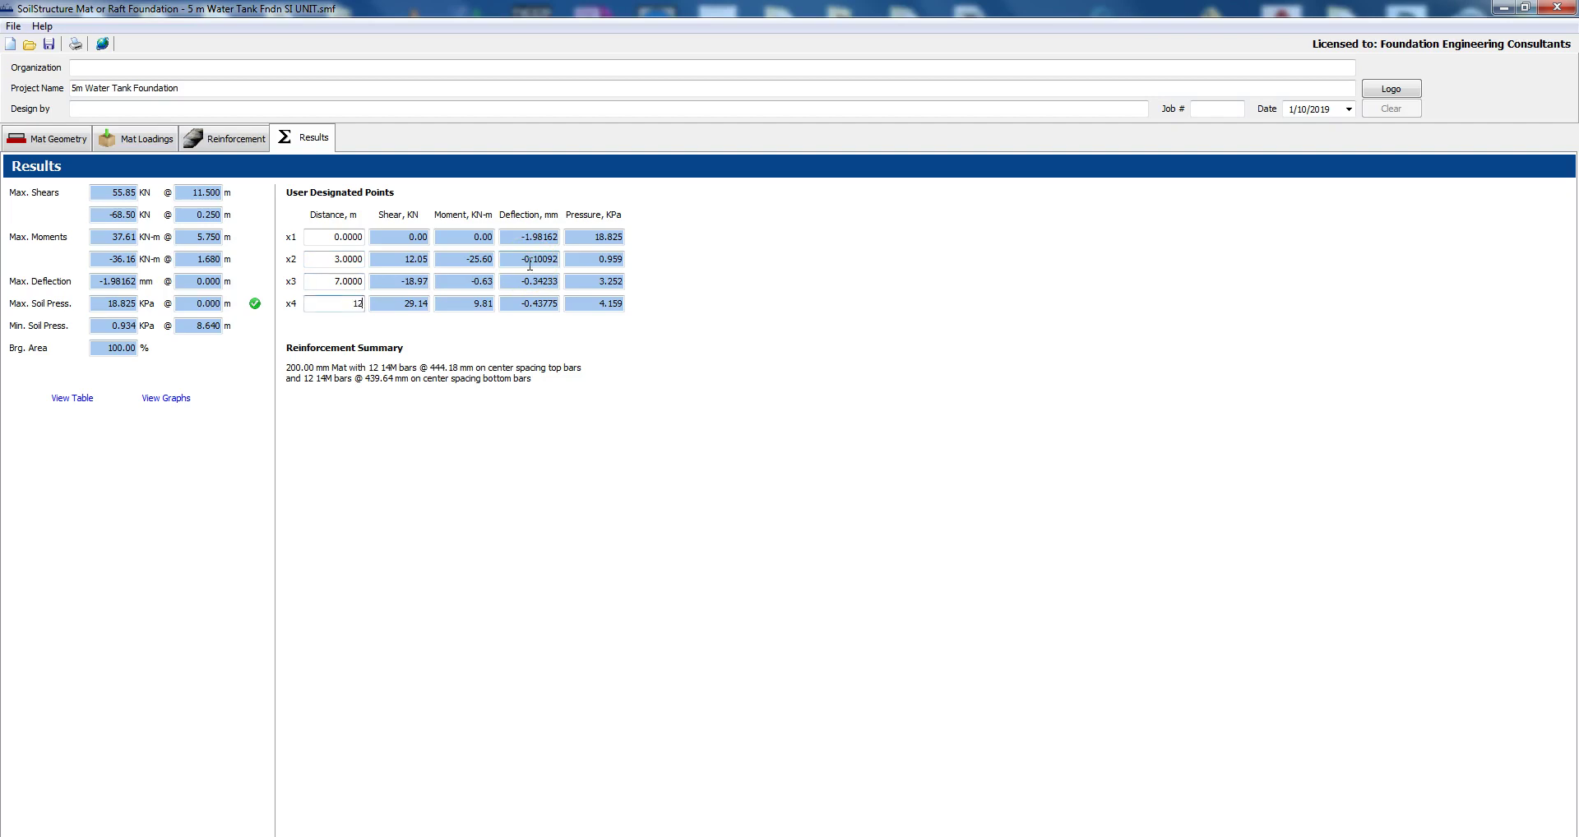
pyautogui.write('12')
pyautogui.click(346, 259)
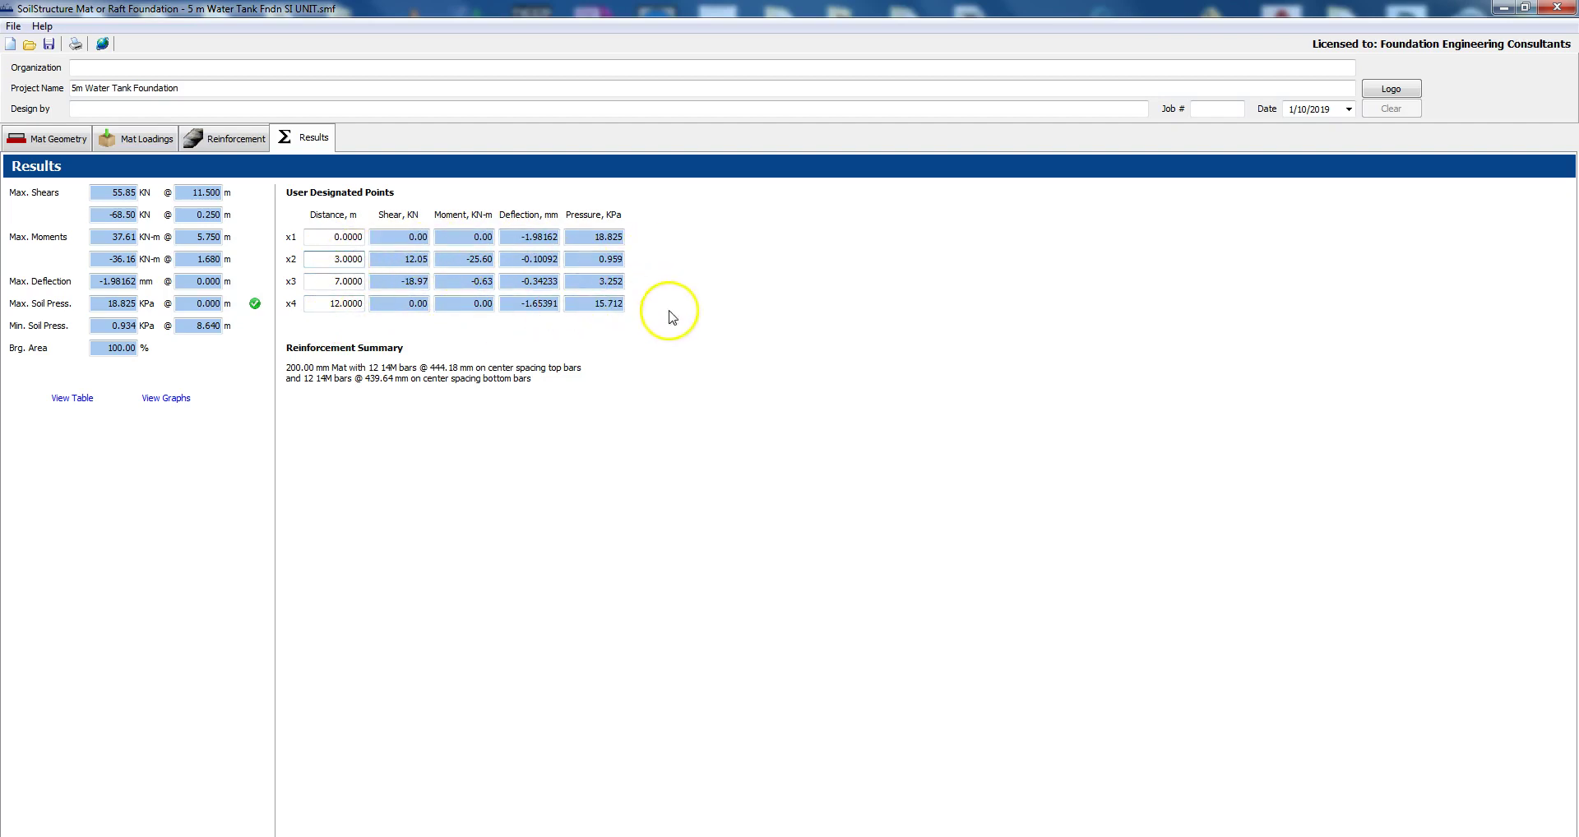
pyautogui.click(176, 400)
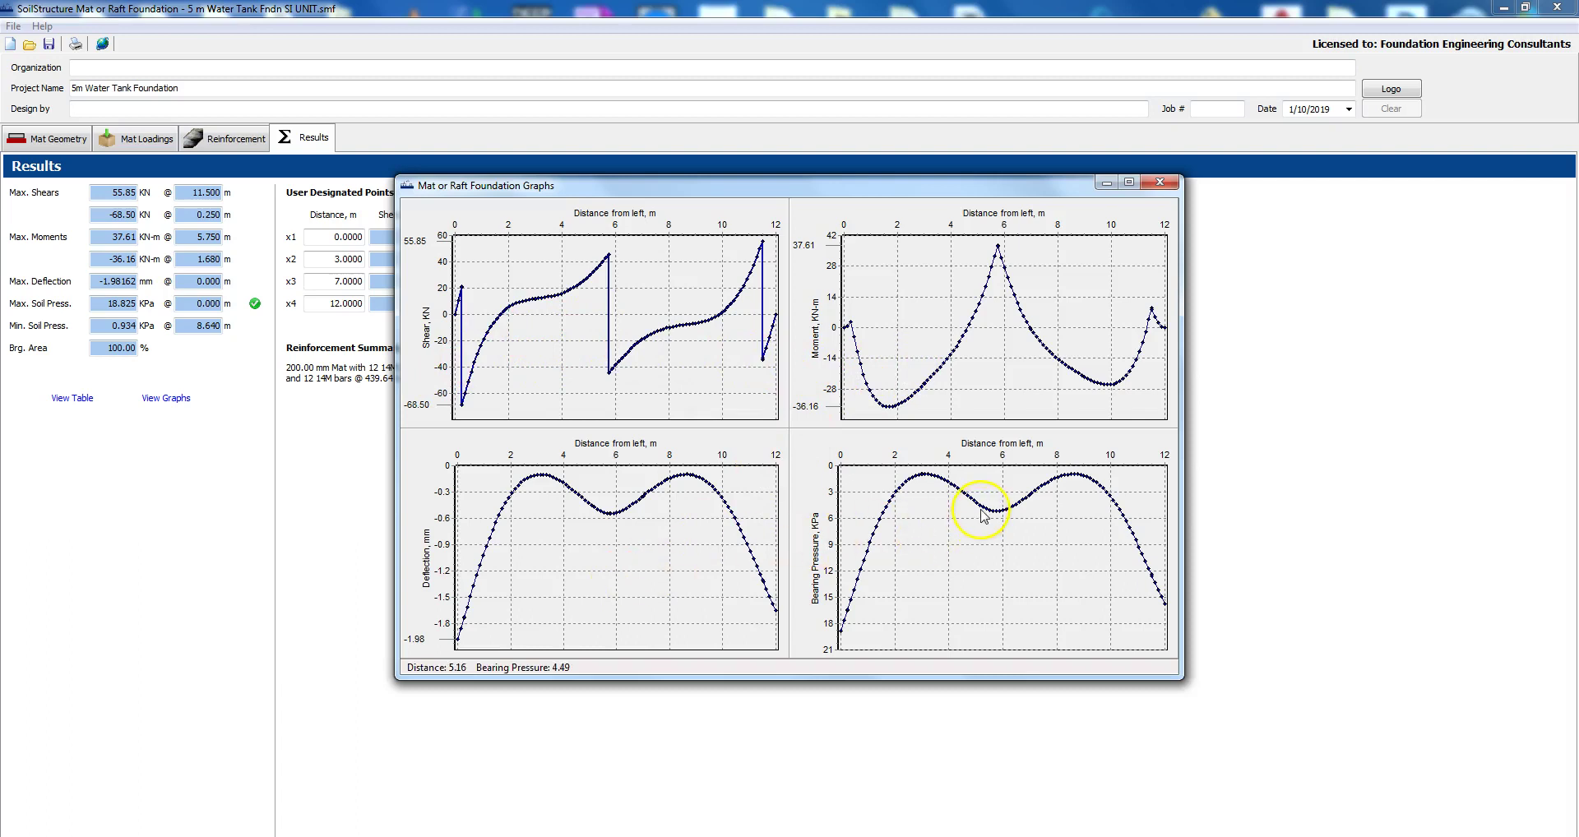
# - Close the graphs, scroll through the node-by-node results table, then return to the reinforcement design
pyautogui.click(1159, 181)
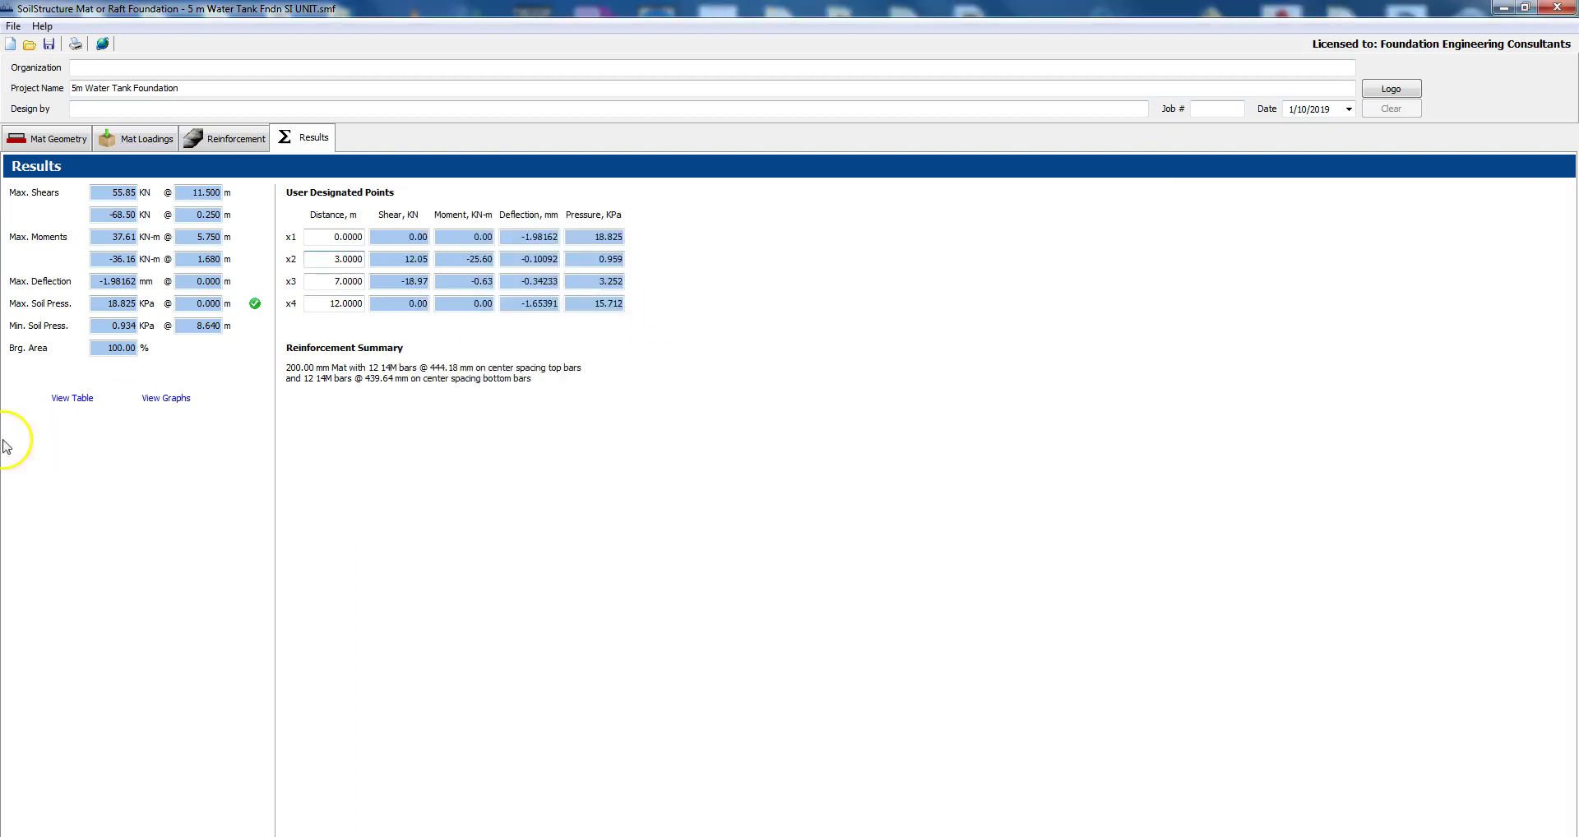
pyautogui.click(71, 398)
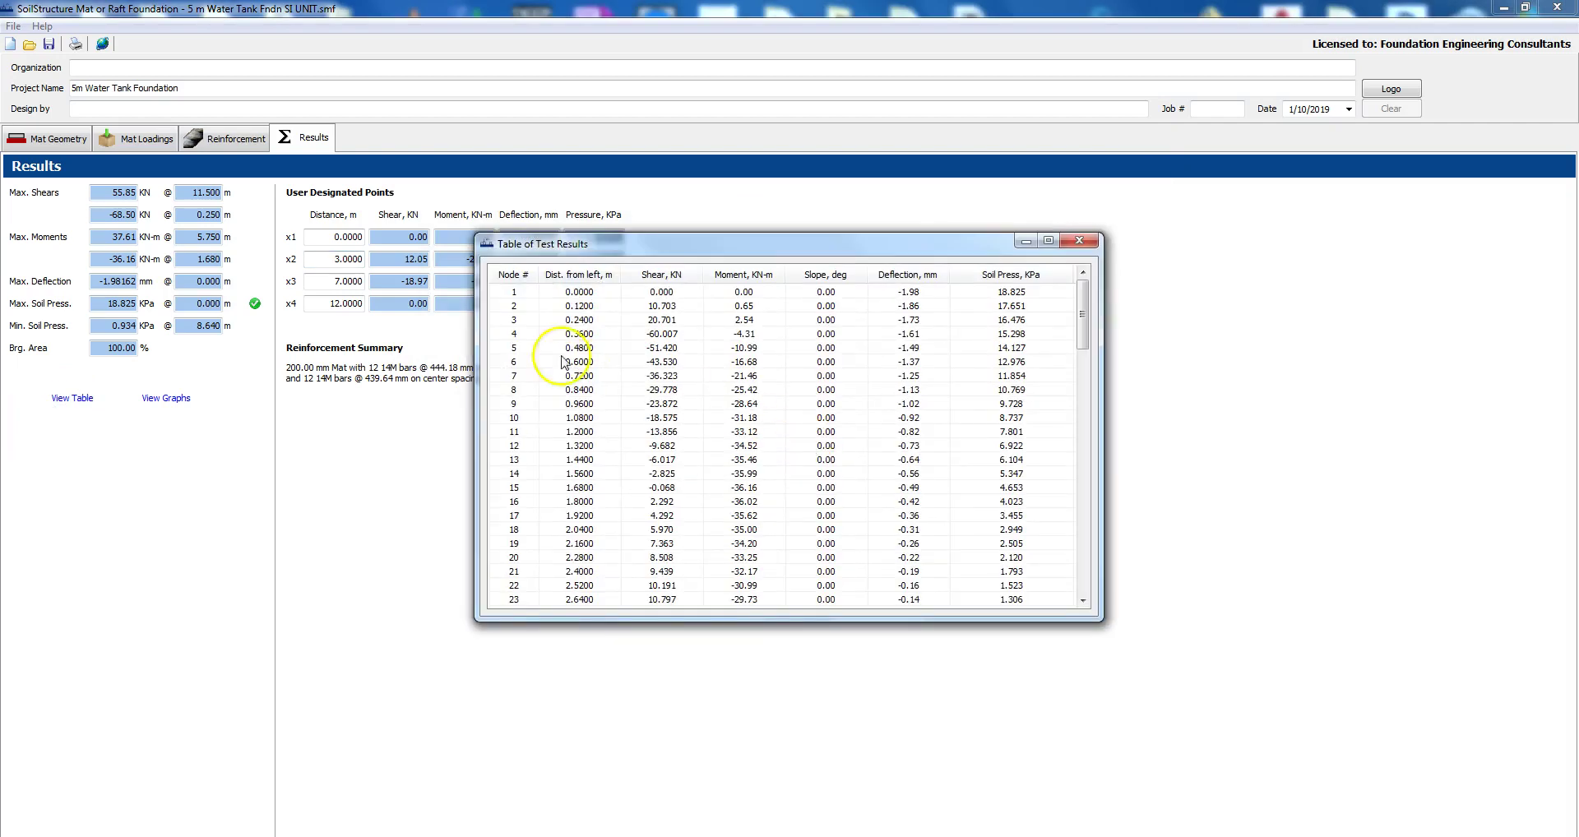
pyautogui.moveTo(1085, 333); pyautogui.dragTo(1055, 312)
pyautogui.click(1079, 241)
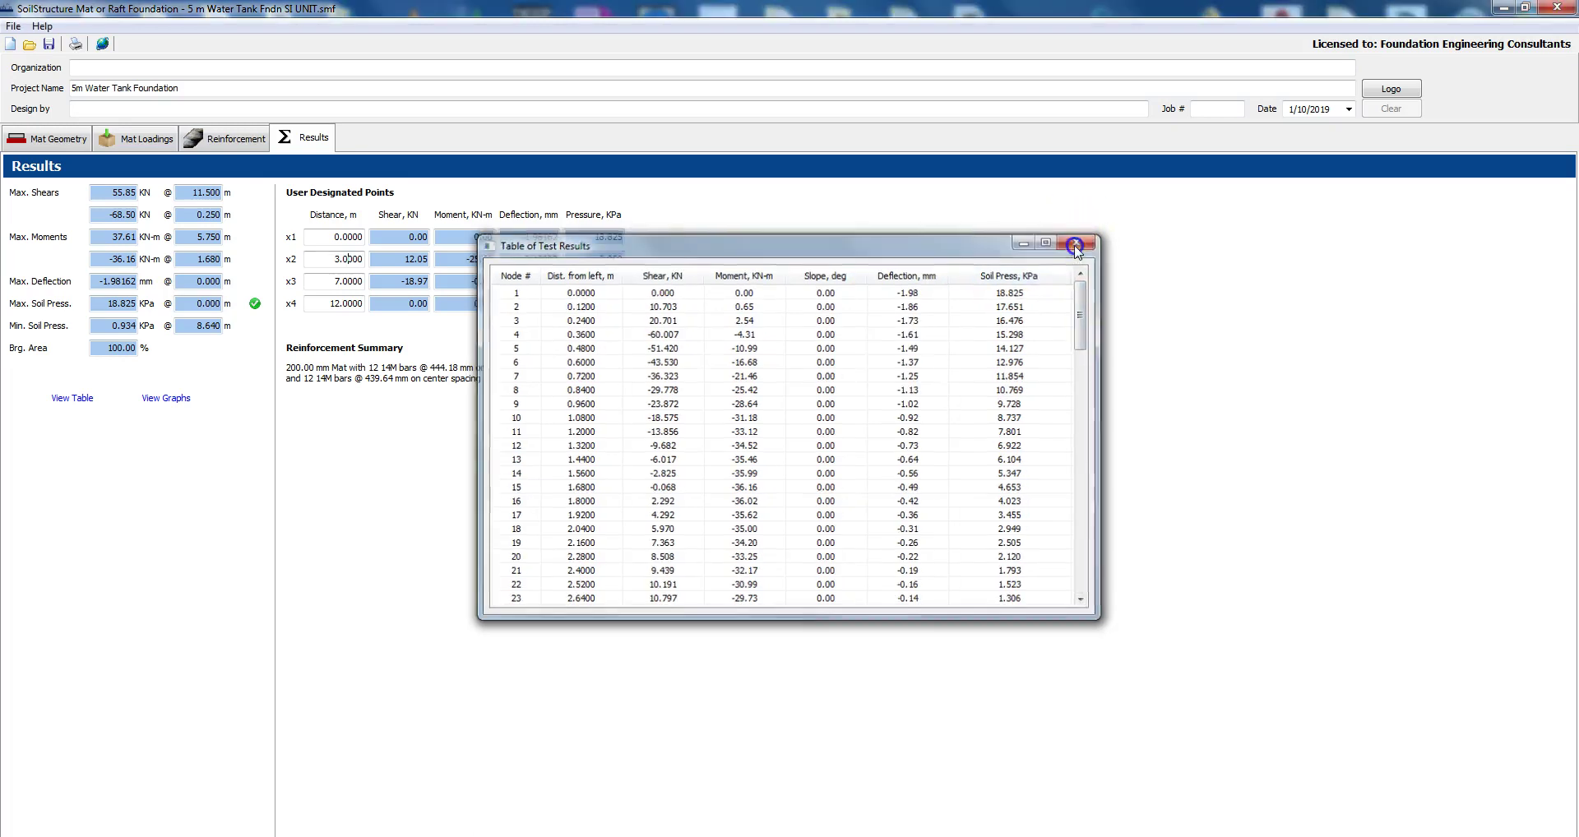
pyautogui.click(220, 139)
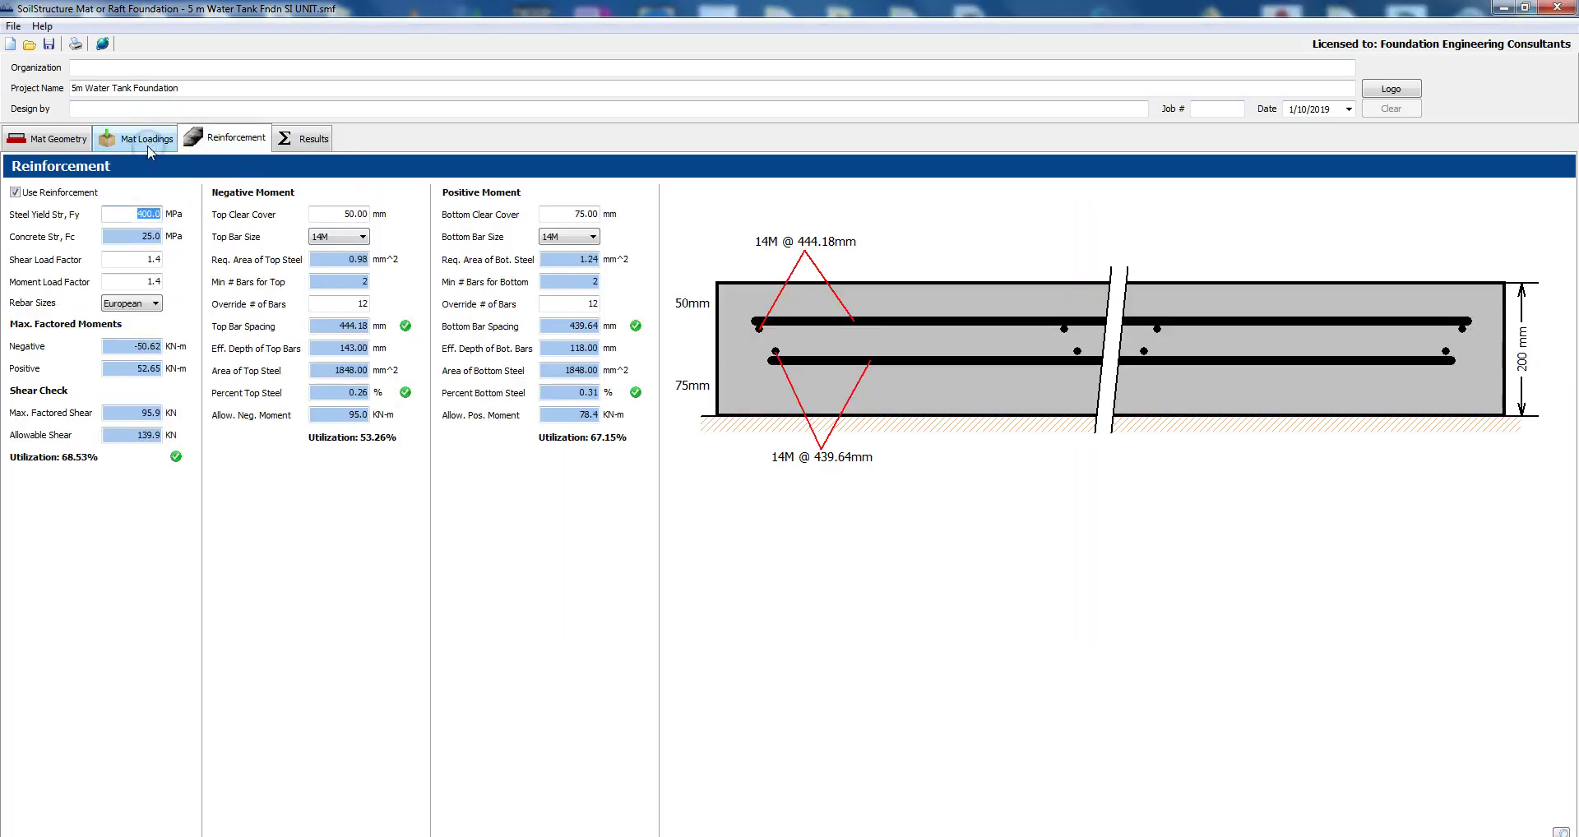
# - Return to the geometry of the 12 m x 5 m, 0.200 m thick mat
pyautogui.click(302, 137)
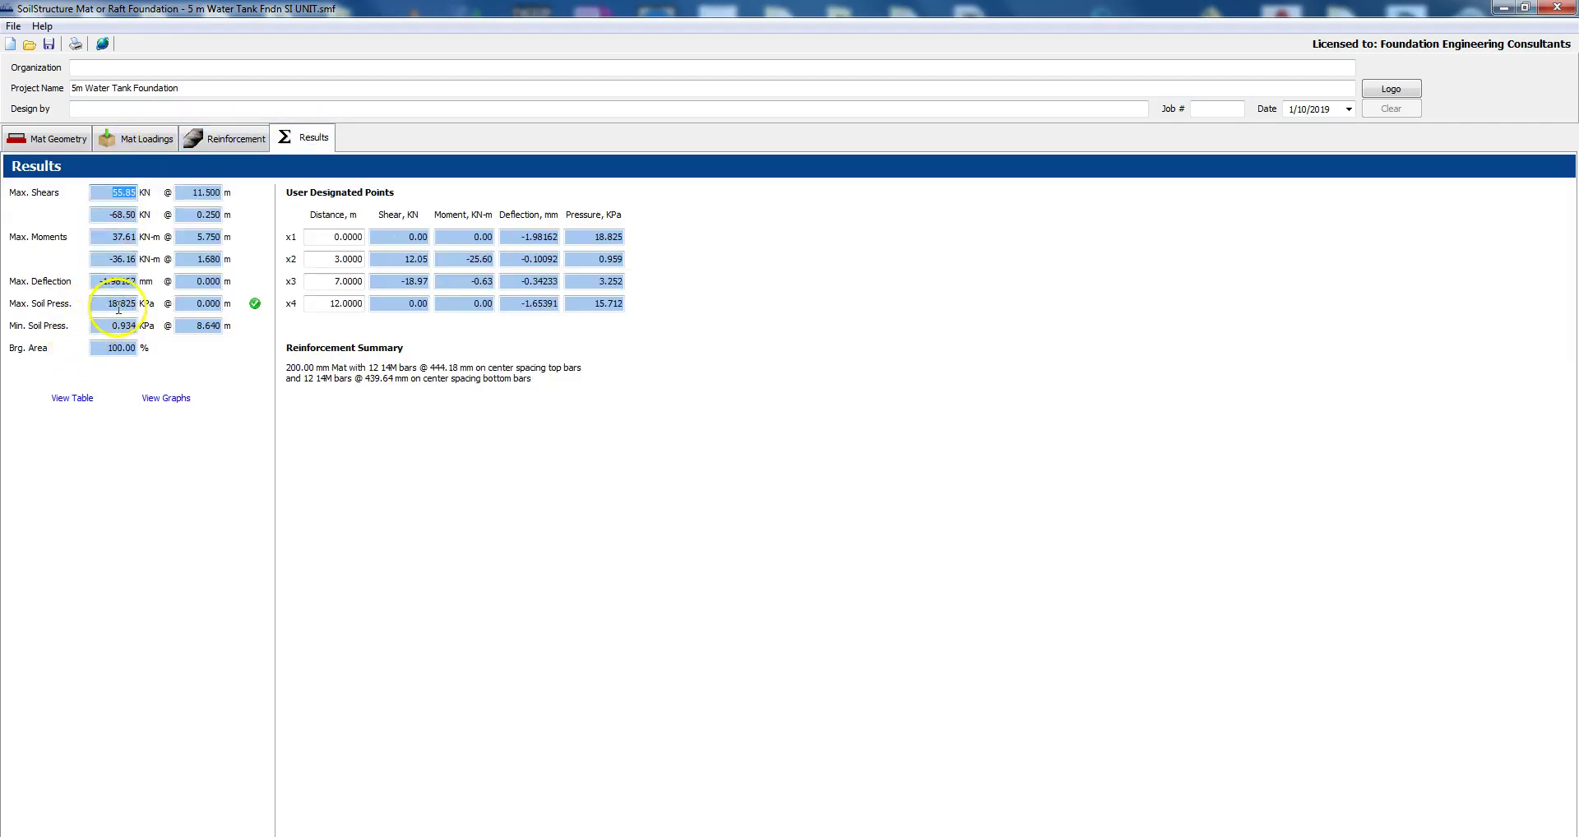
pyautogui.click(47, 141)
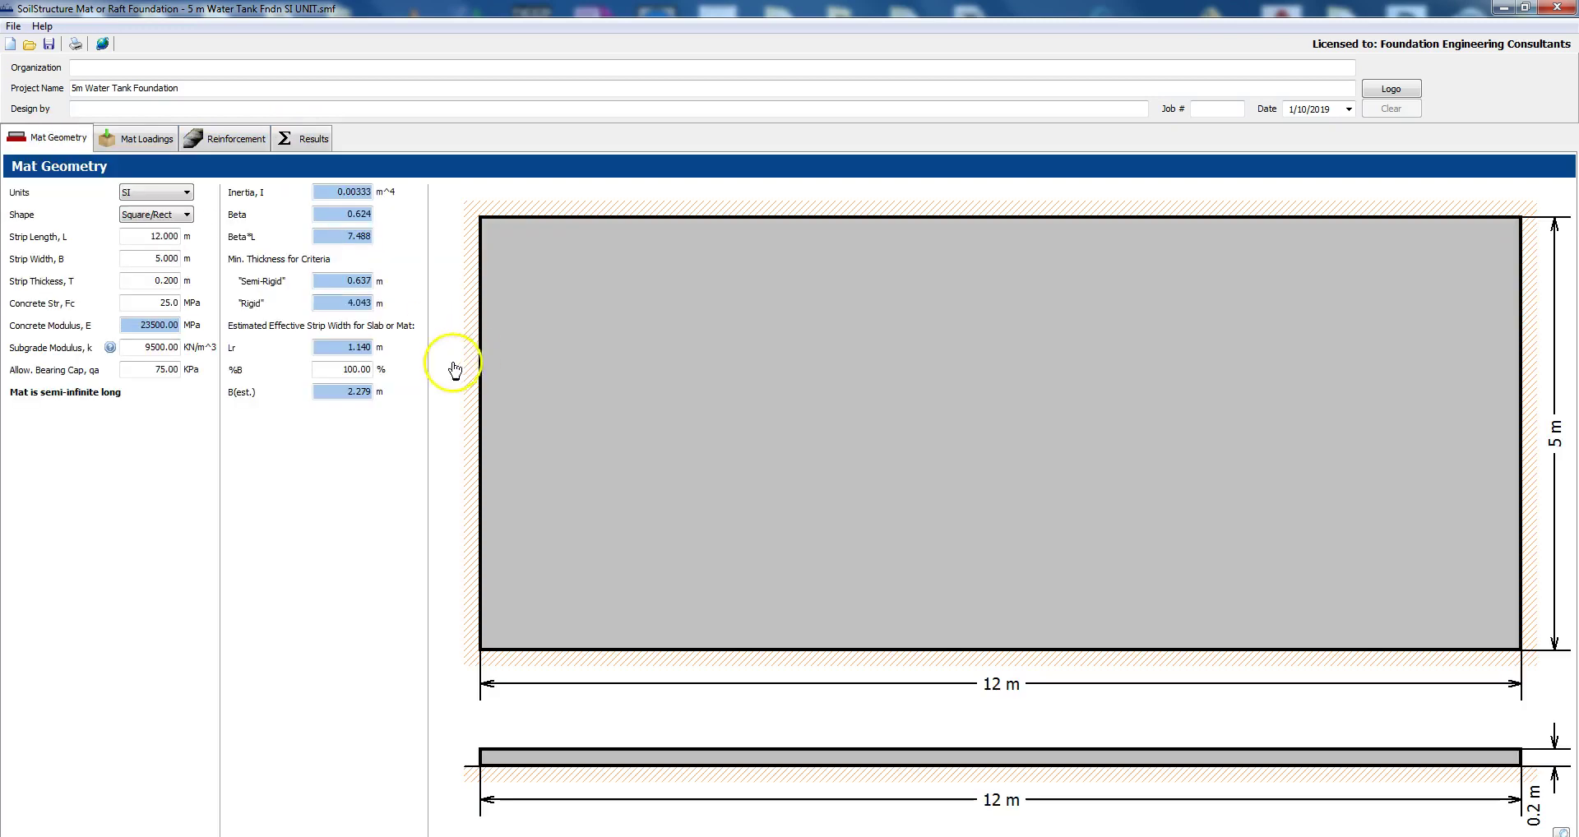